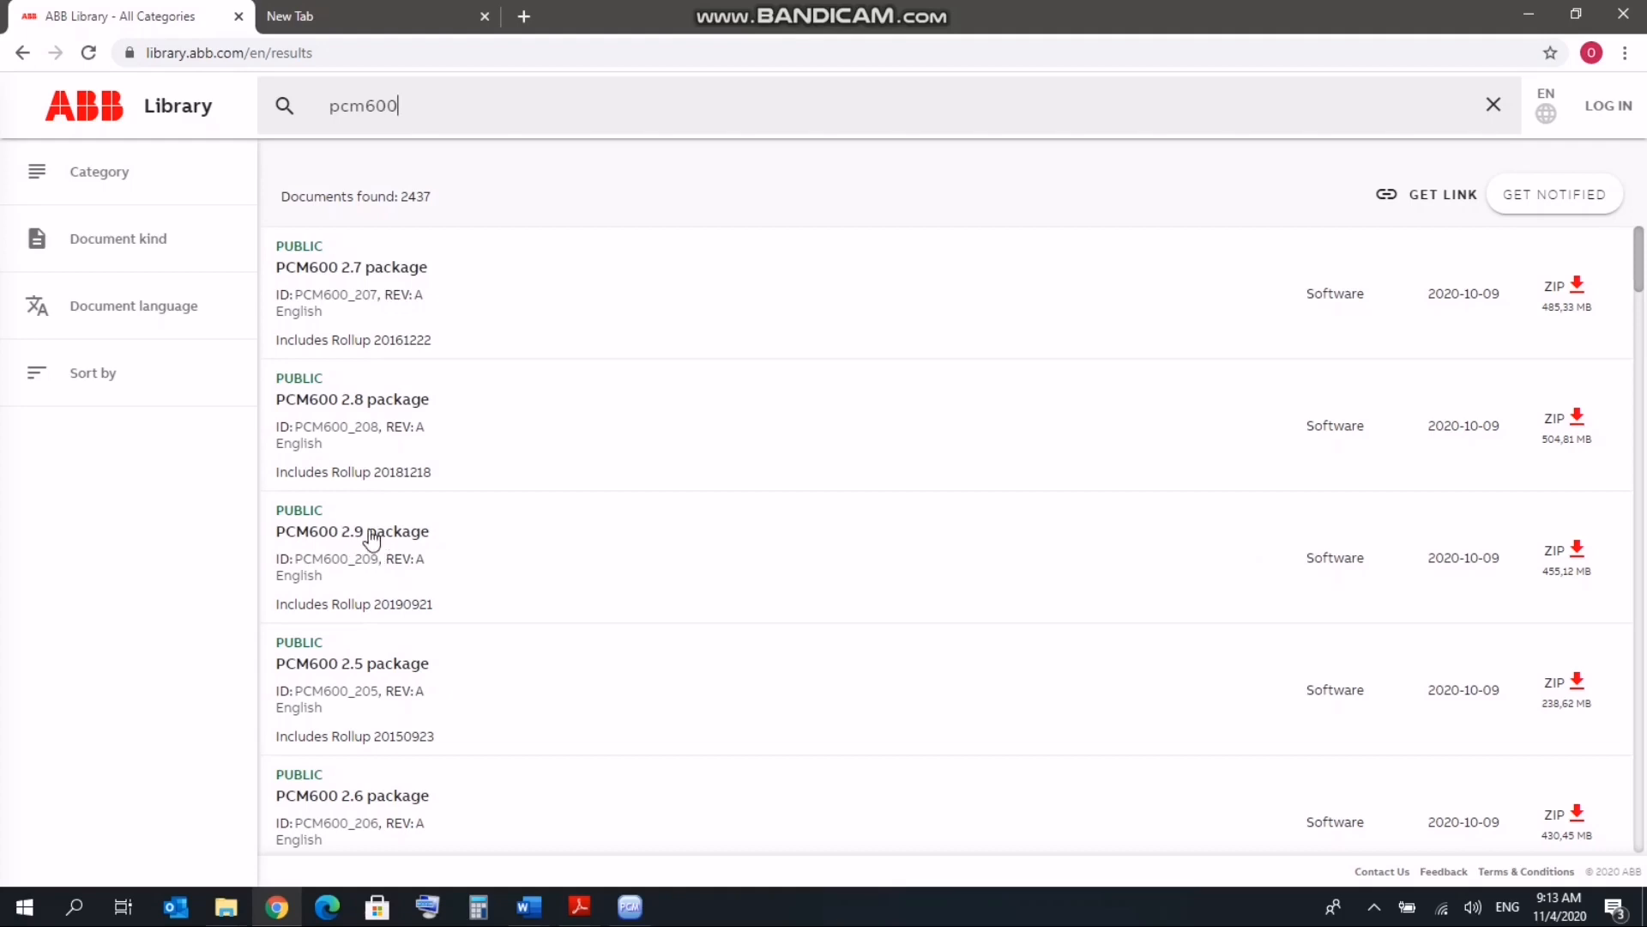
Step: Start downloading the PCM600 2.9 package from the ABB Library, and cancel the download
left_click(370, 533)
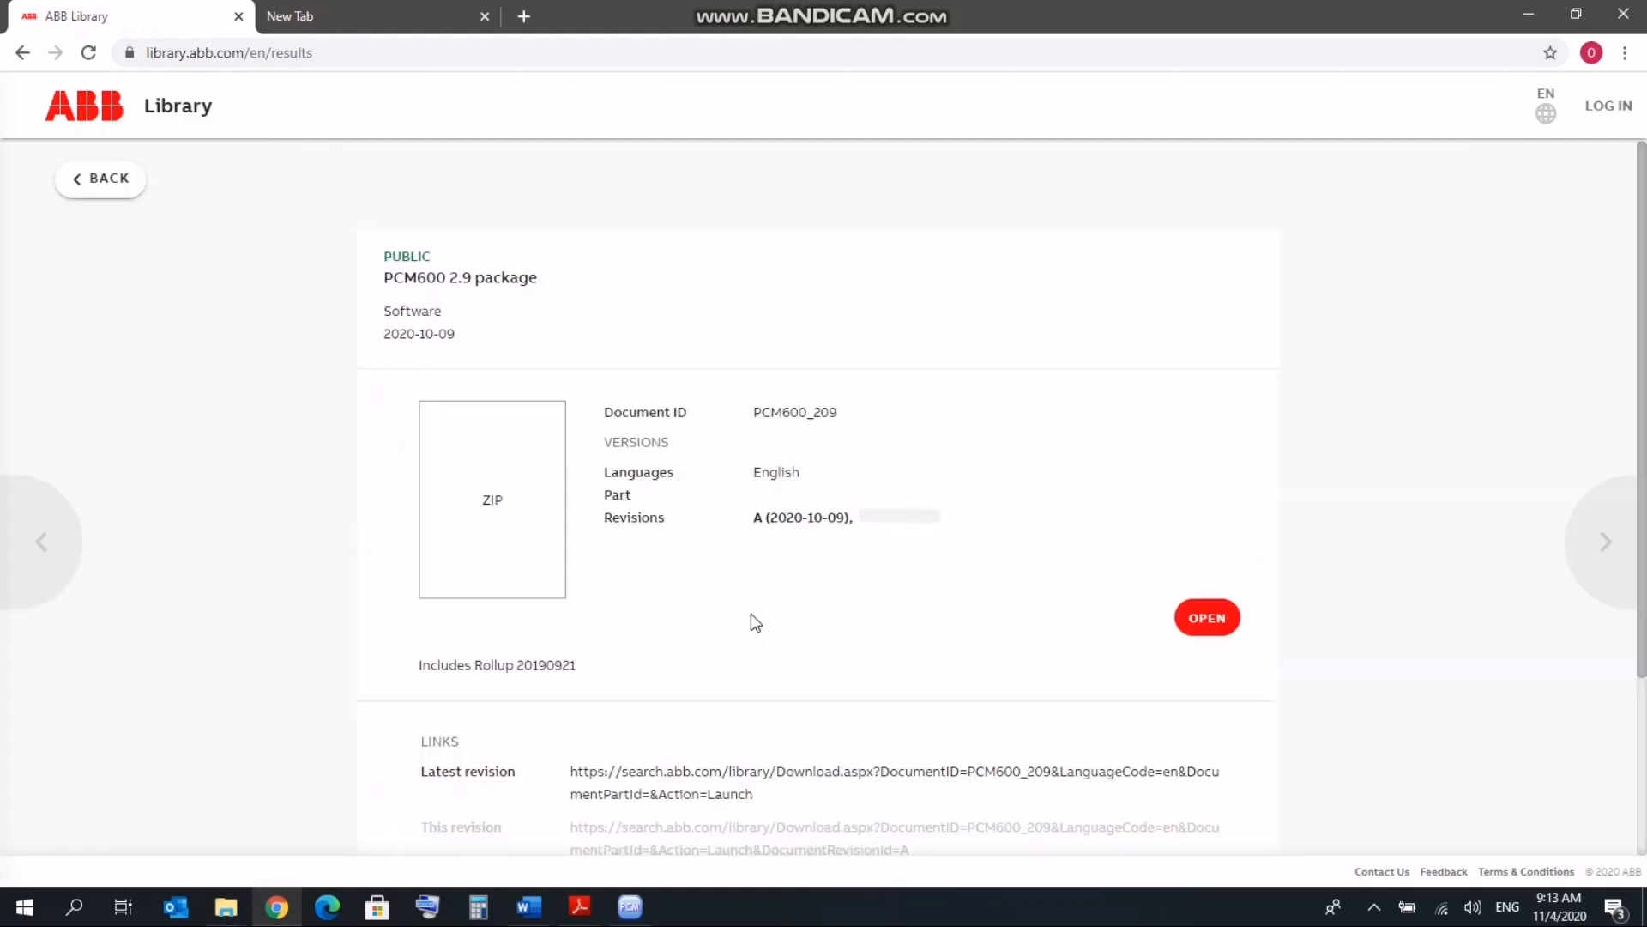
left_click(1209, 620)
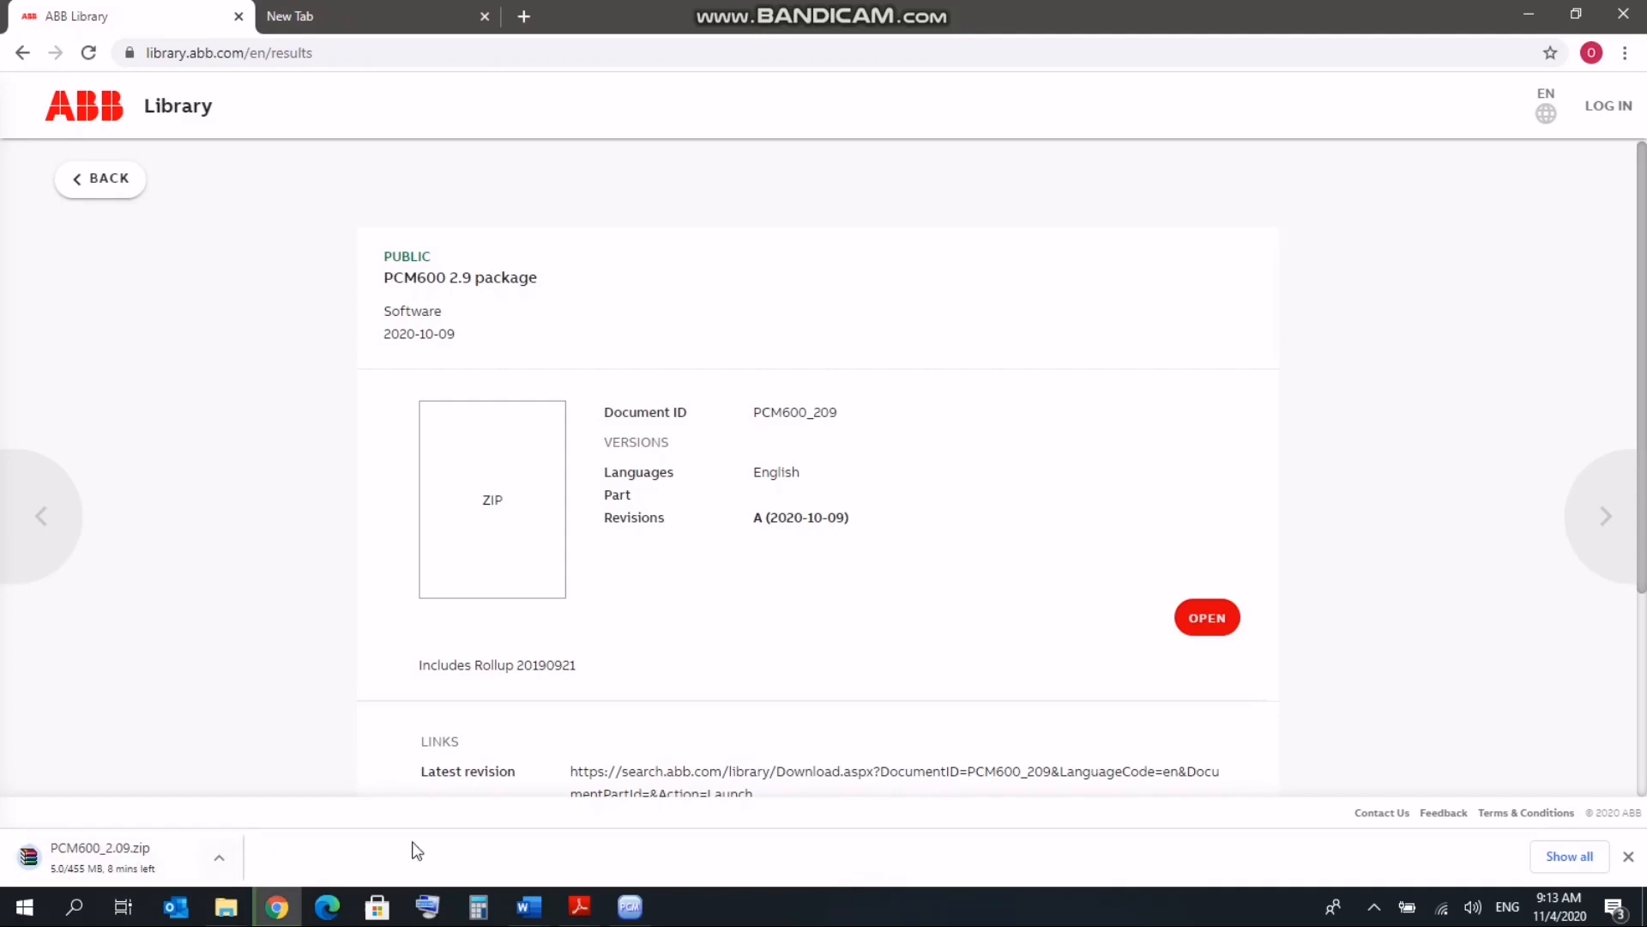
left_click(222, 859)
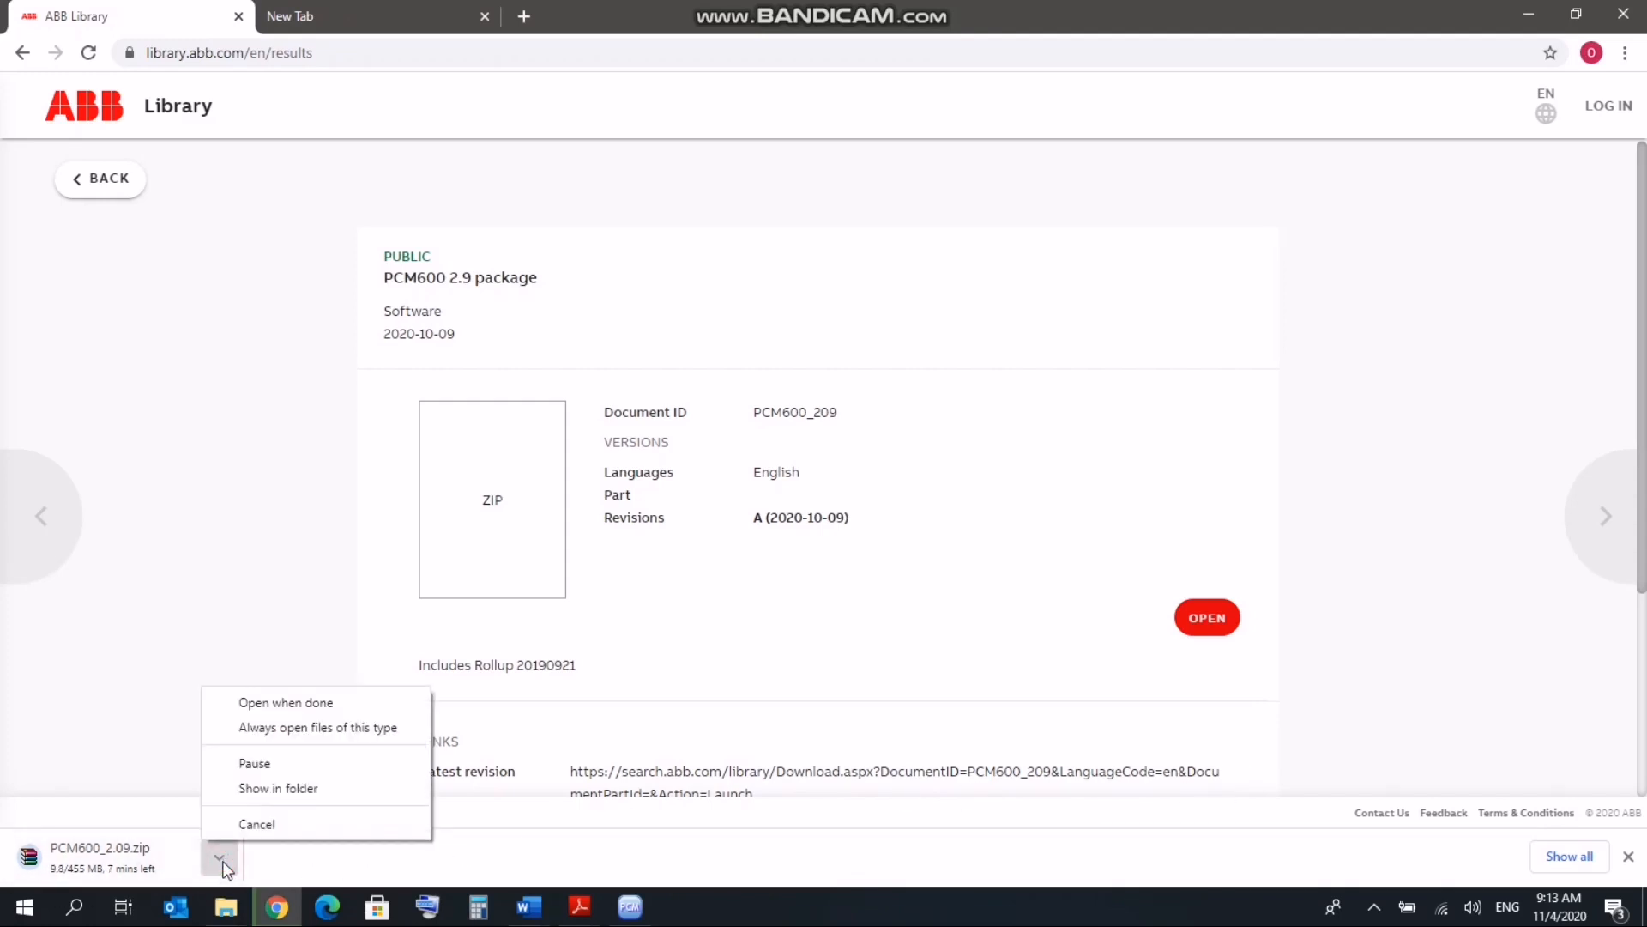
left_click(276, 825)
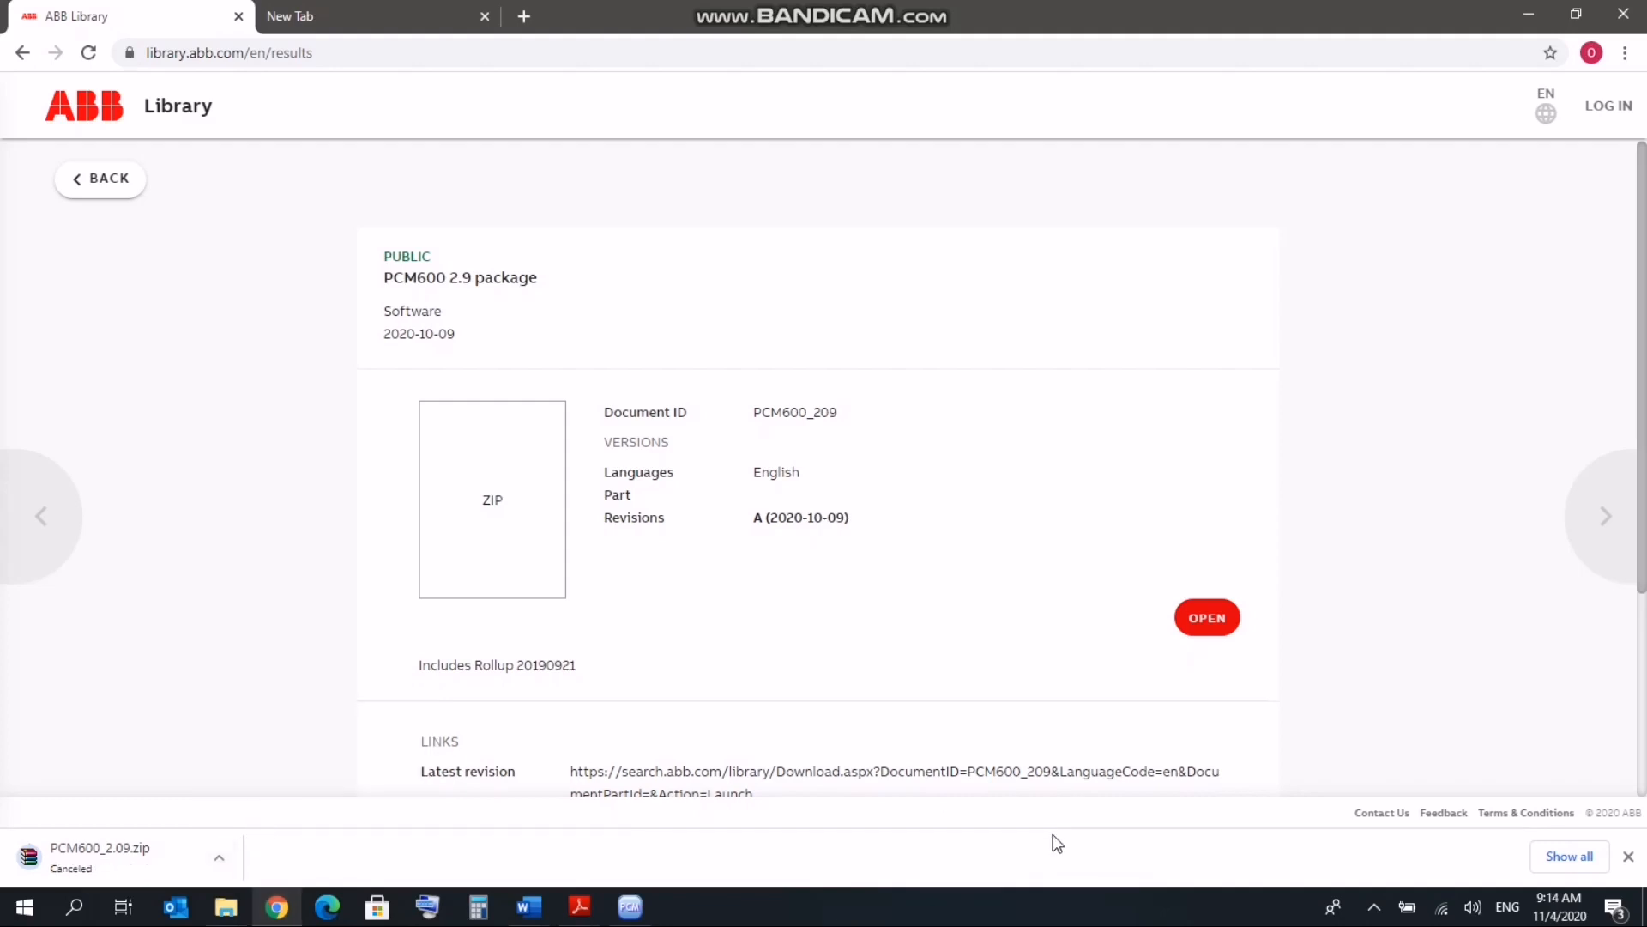
left_click(1628, 856)
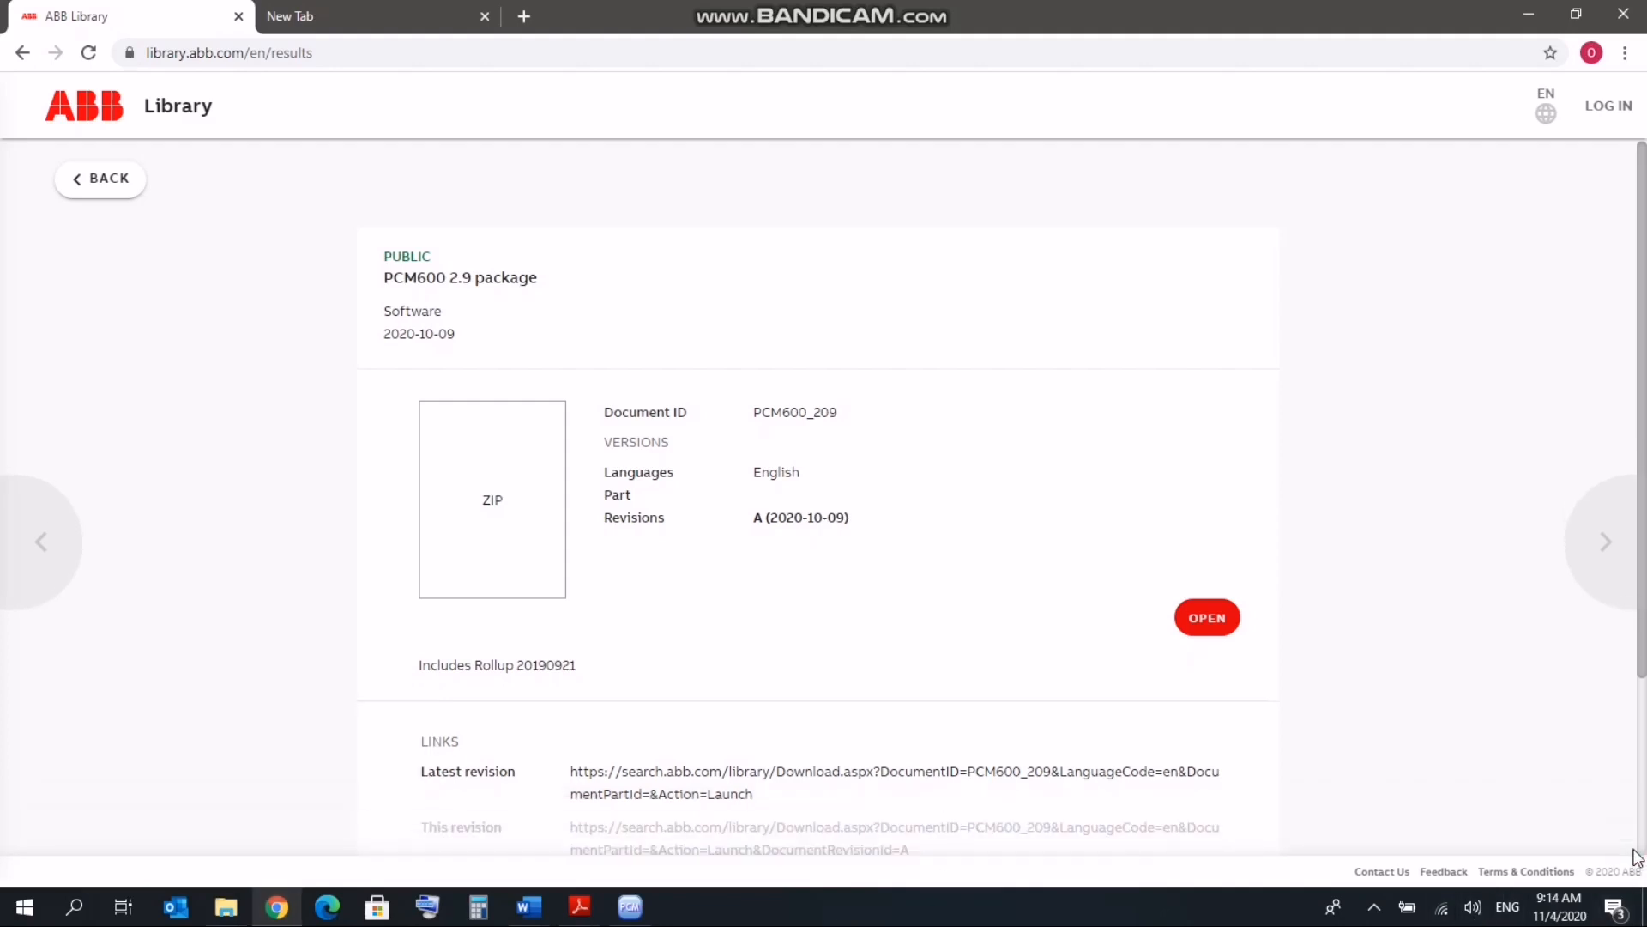
Step: Switch from the browser to PCM600, hide the Output window and show it again
left_click(1511, 24)
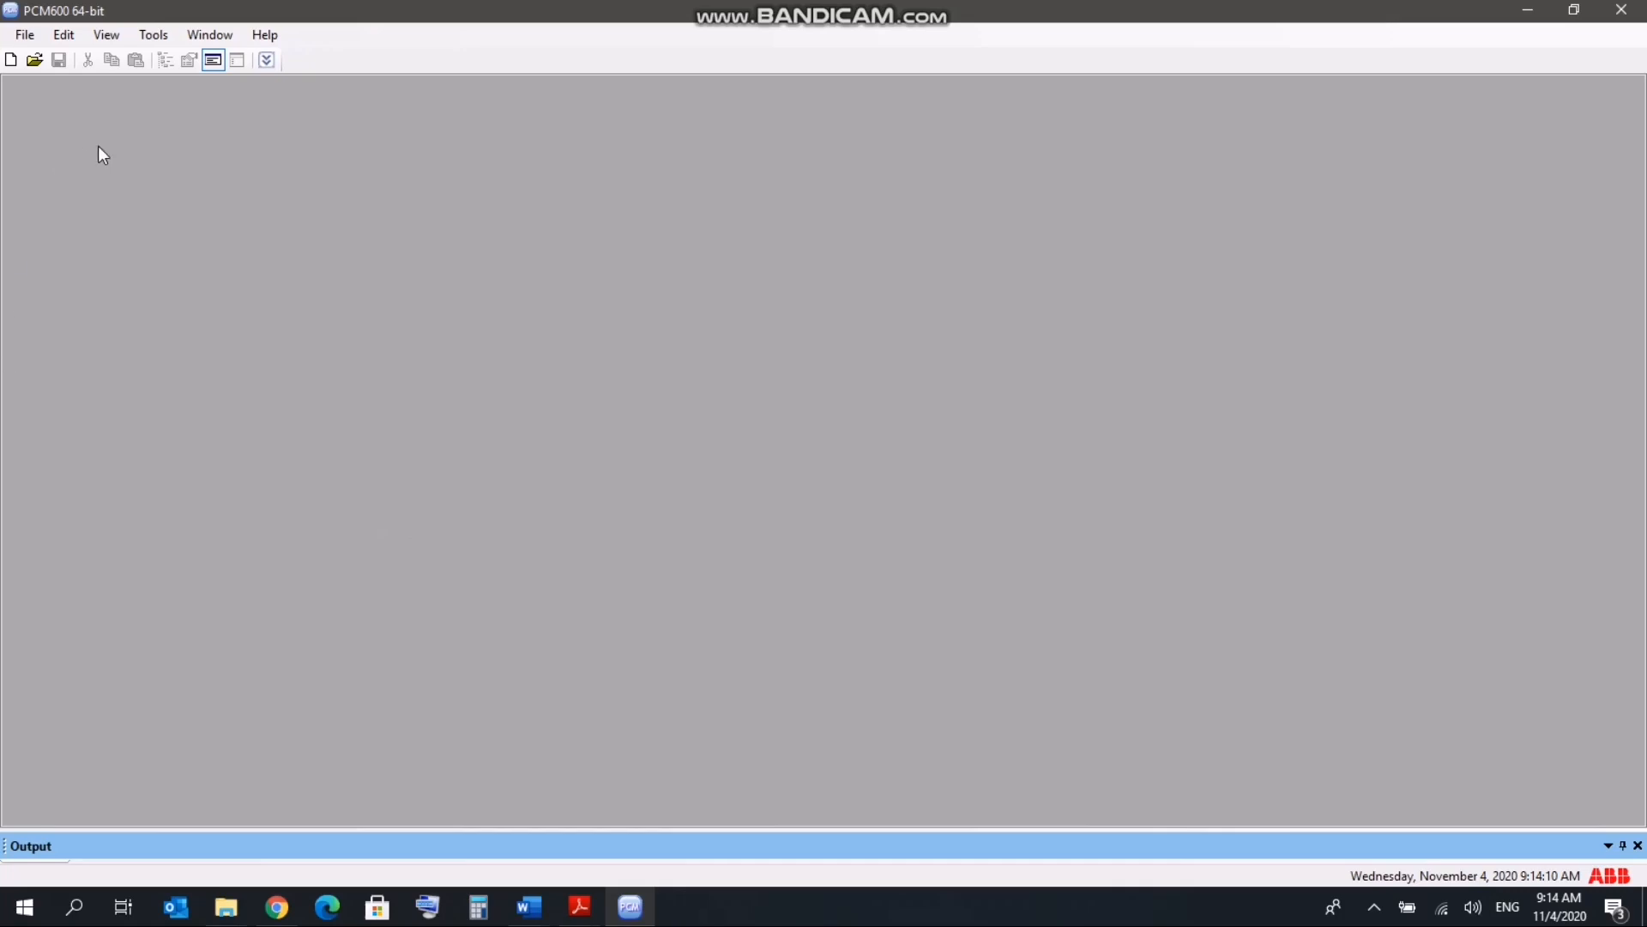
left_click(106, 35)
mouse_move(153, 34)
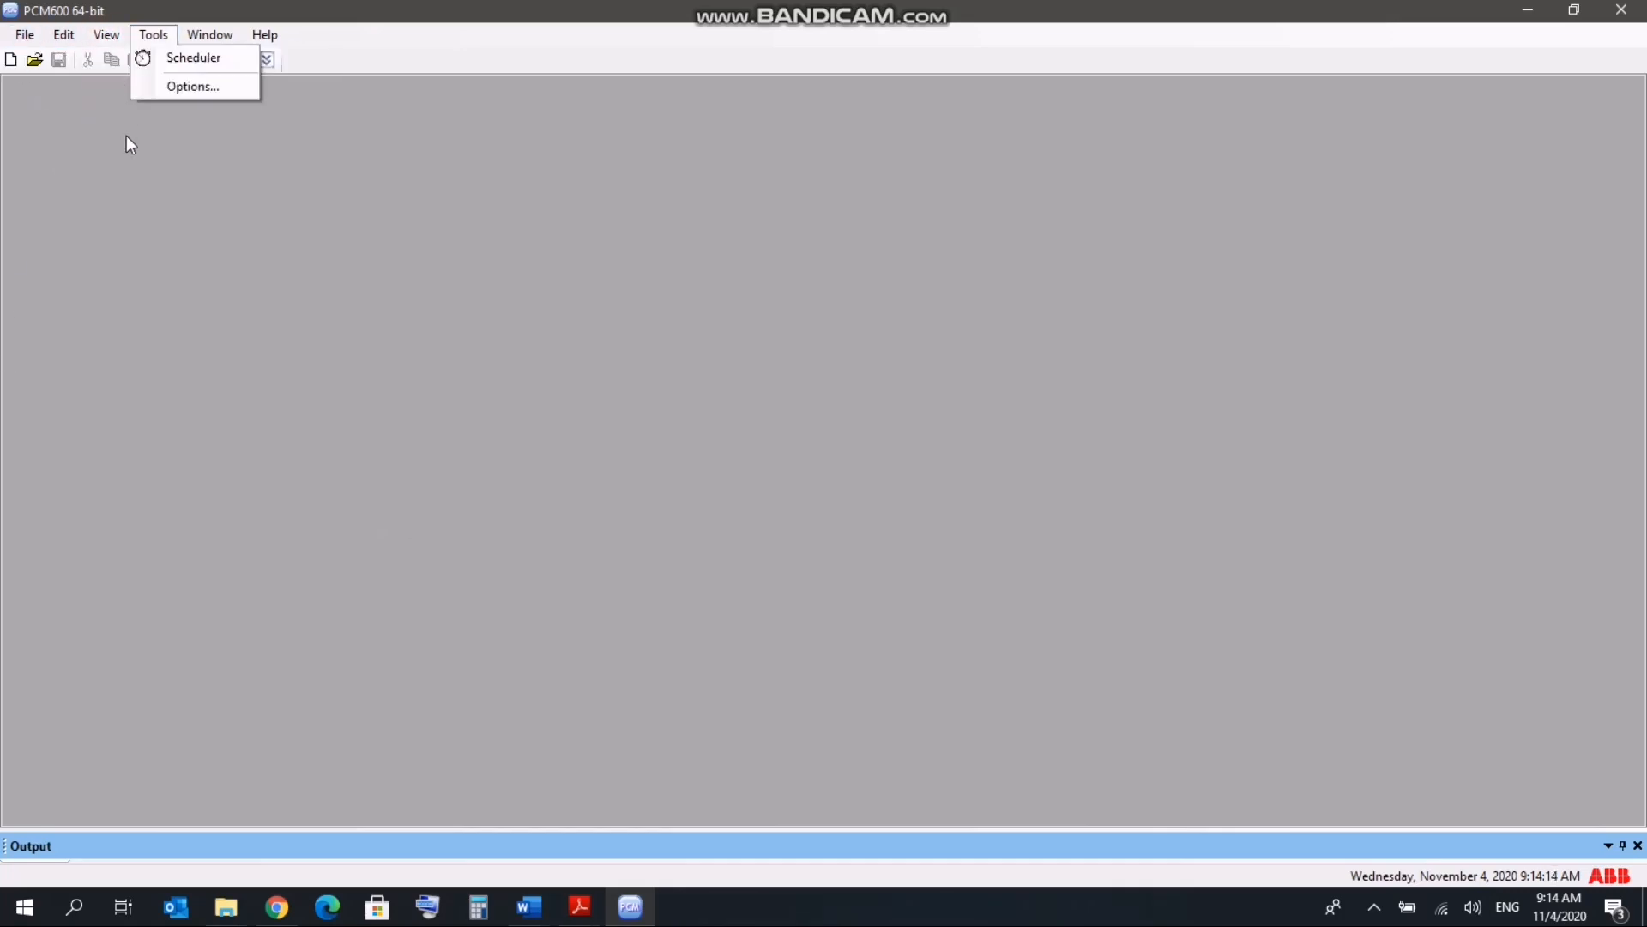
left_click(105, 38)
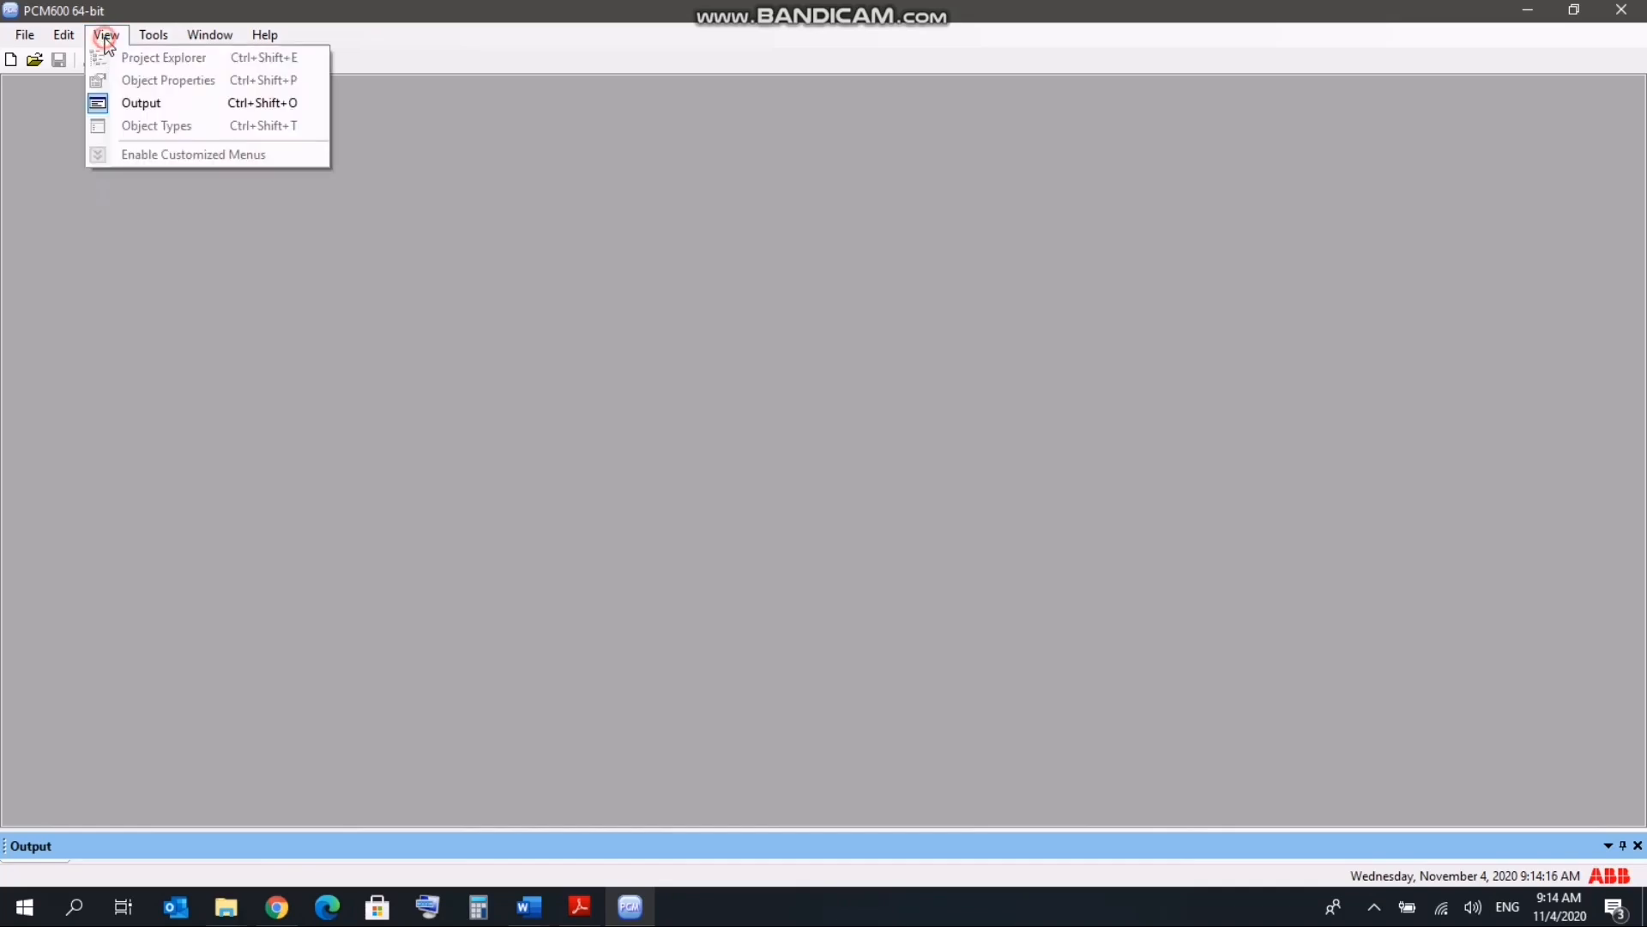
left_click(107, 38)
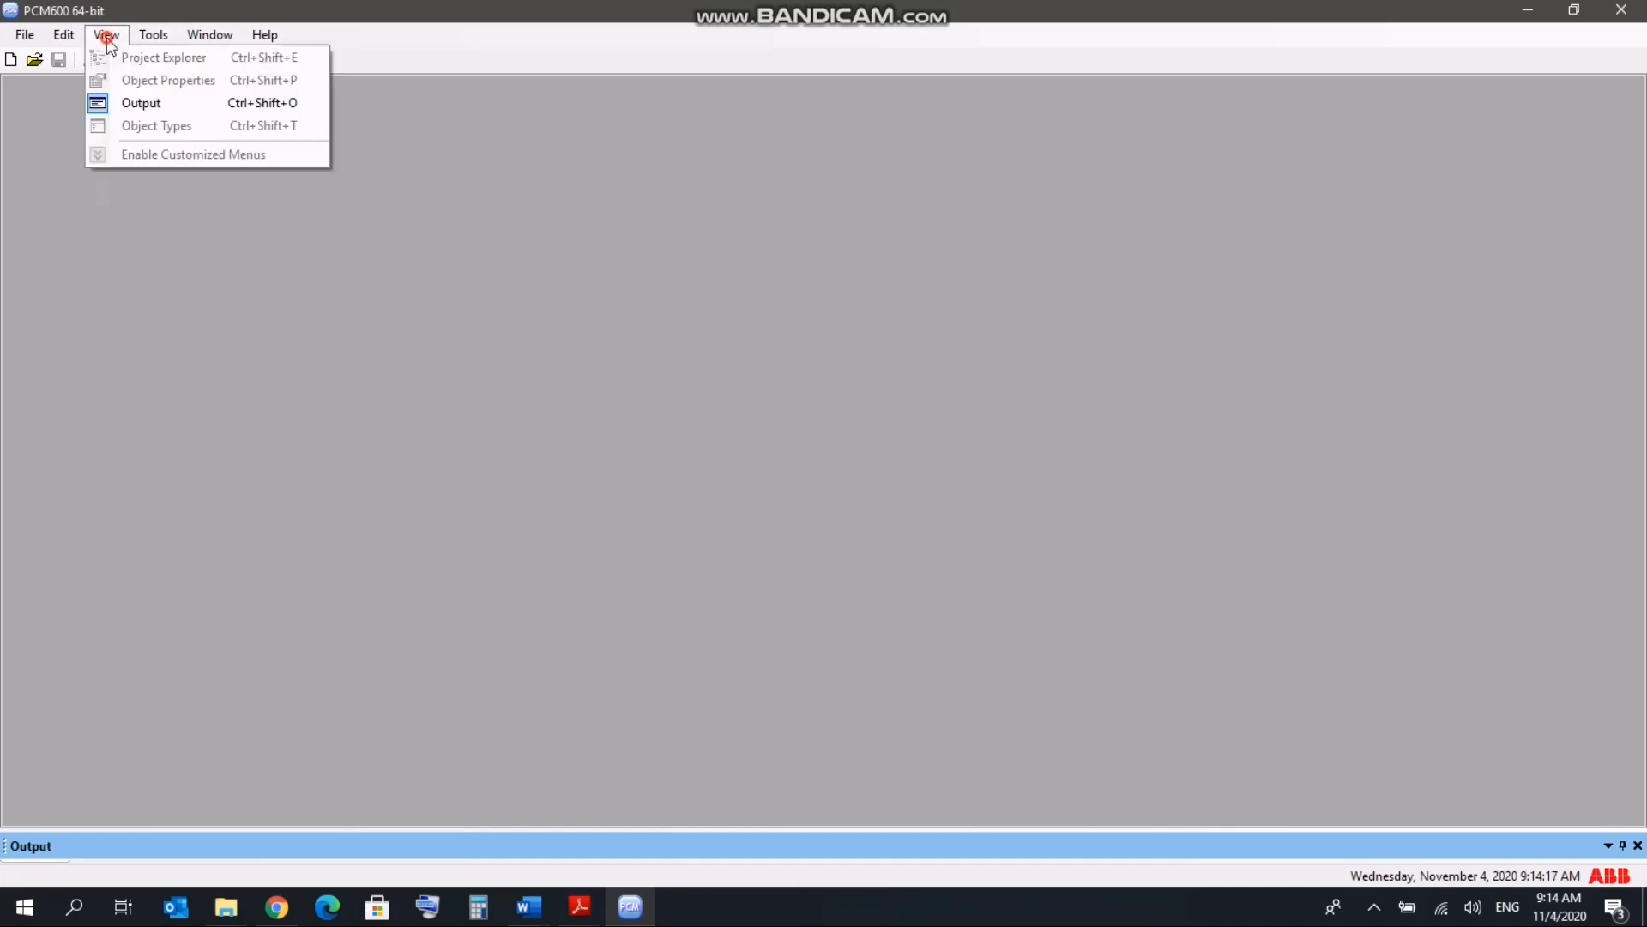
left_click(159, 111)
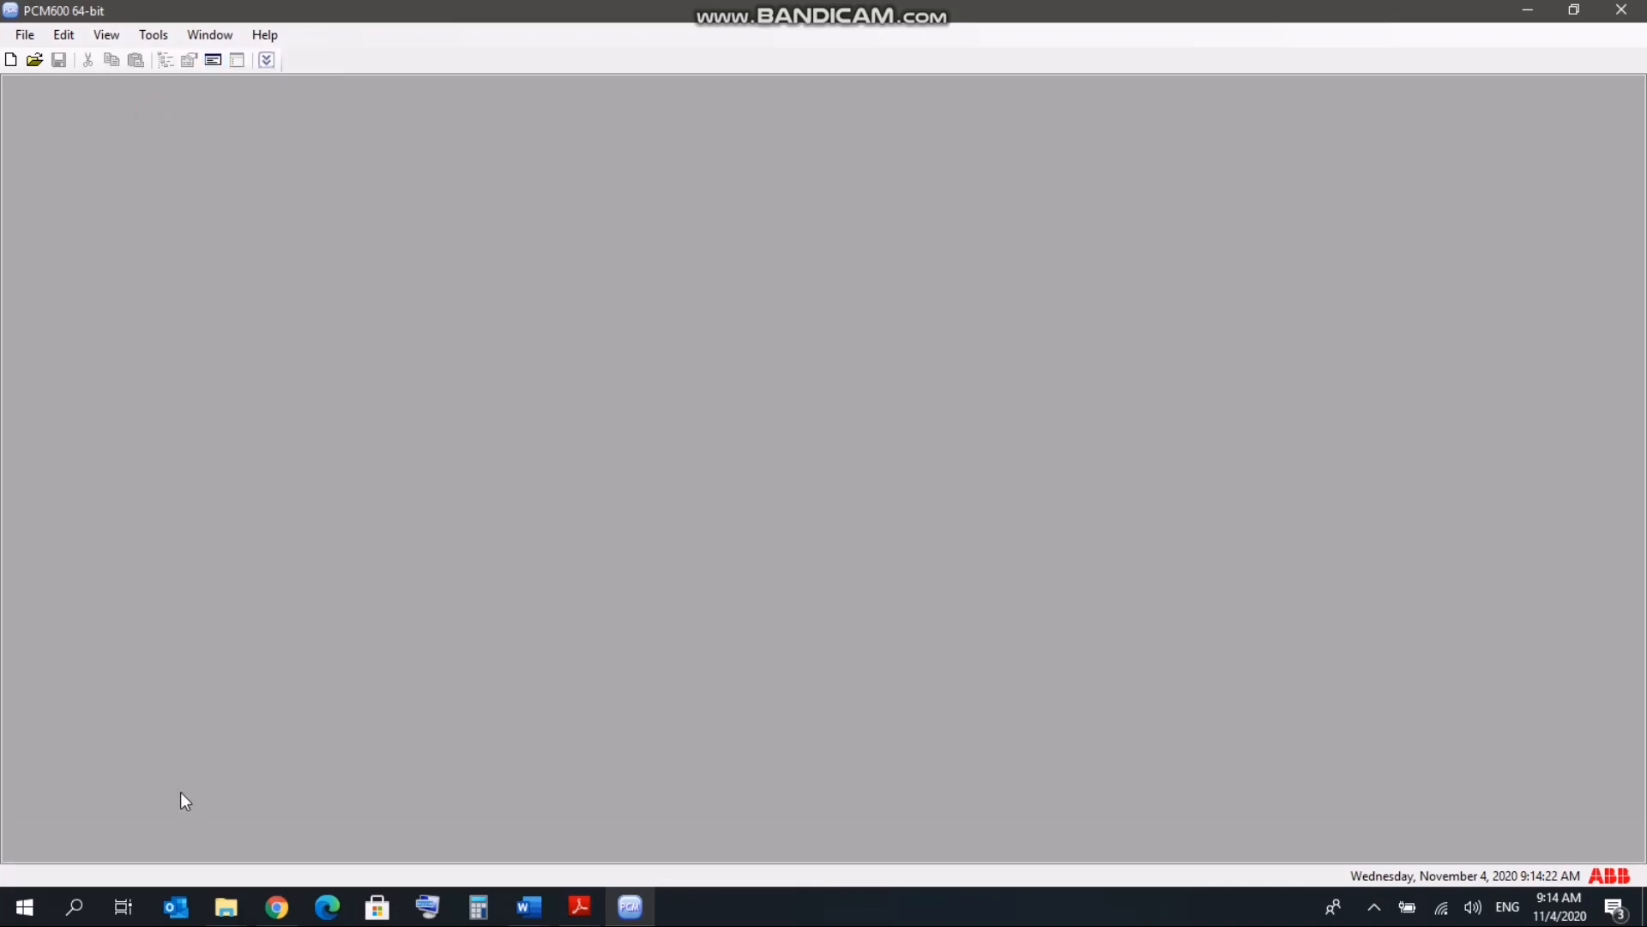
left_click(106, 34)
left_click(121, 106)
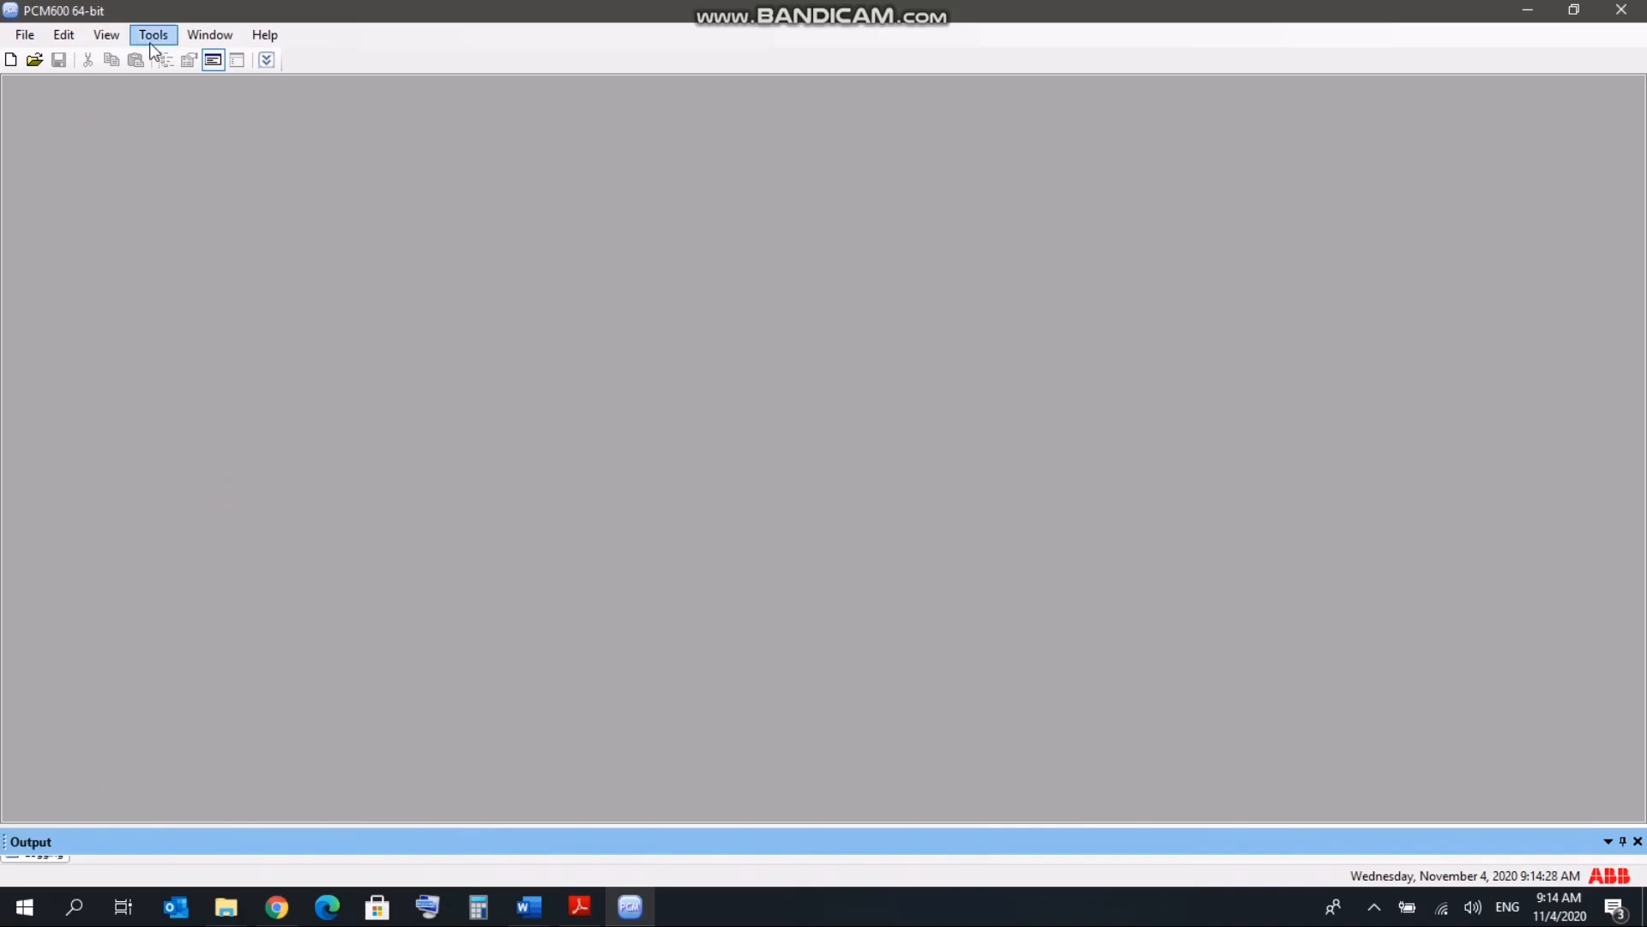
left_click(266, 34)
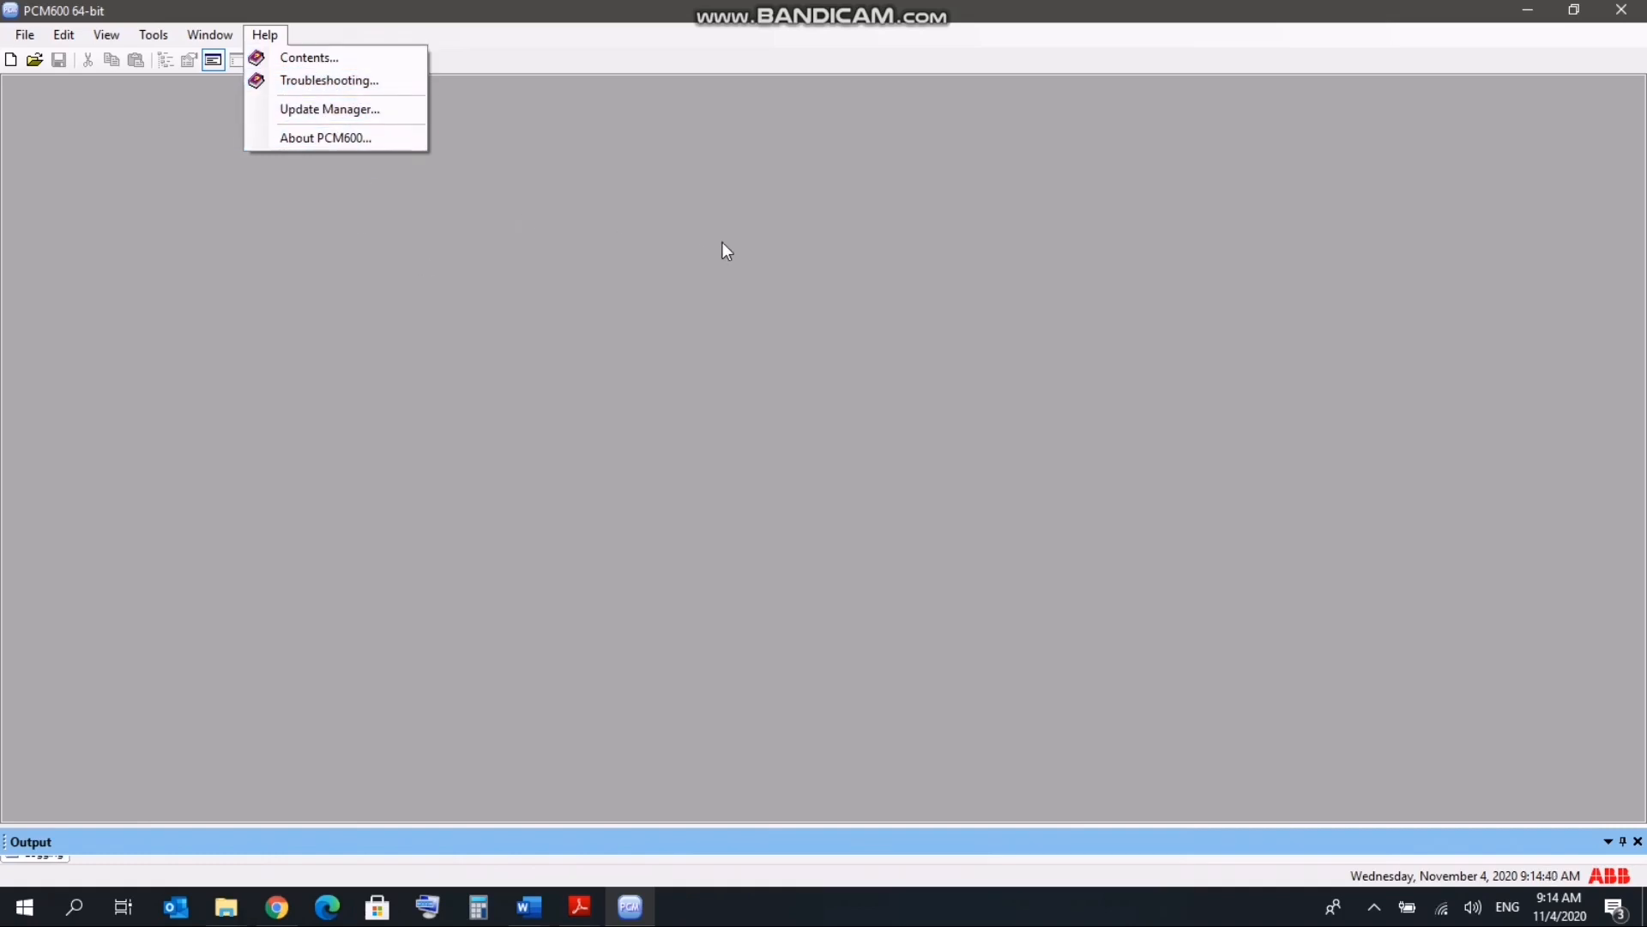
left_click(410, 407)
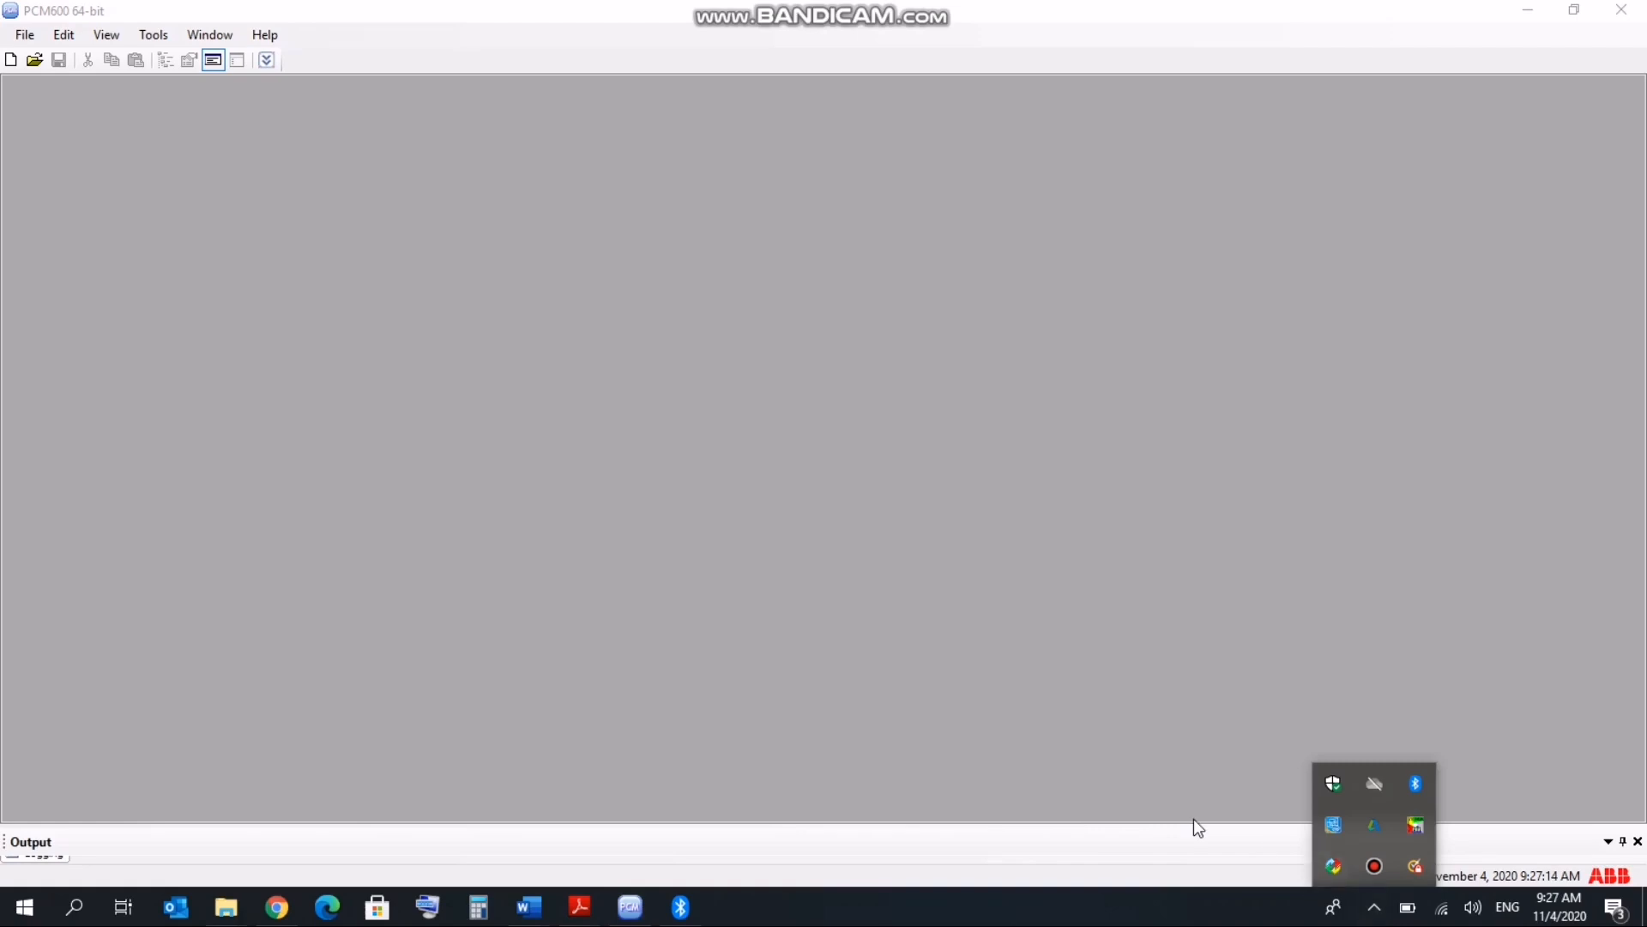
left_click(1080, 566)
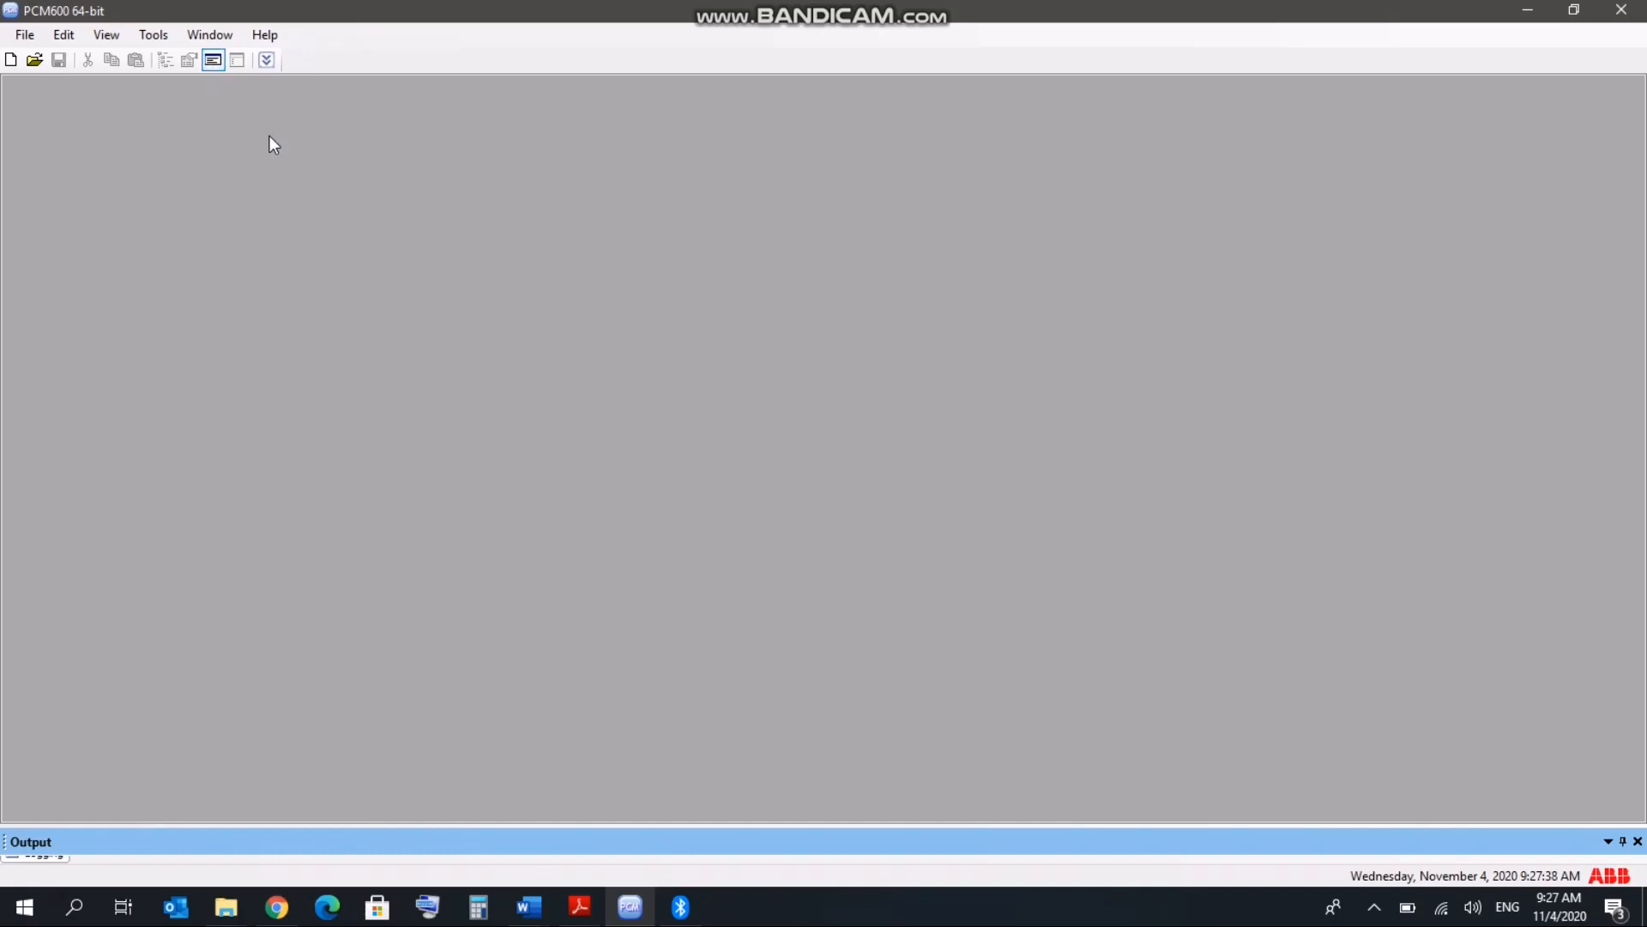
Step: Open the PCM600 Update Manager with administrator rights
left_click(276, 41)
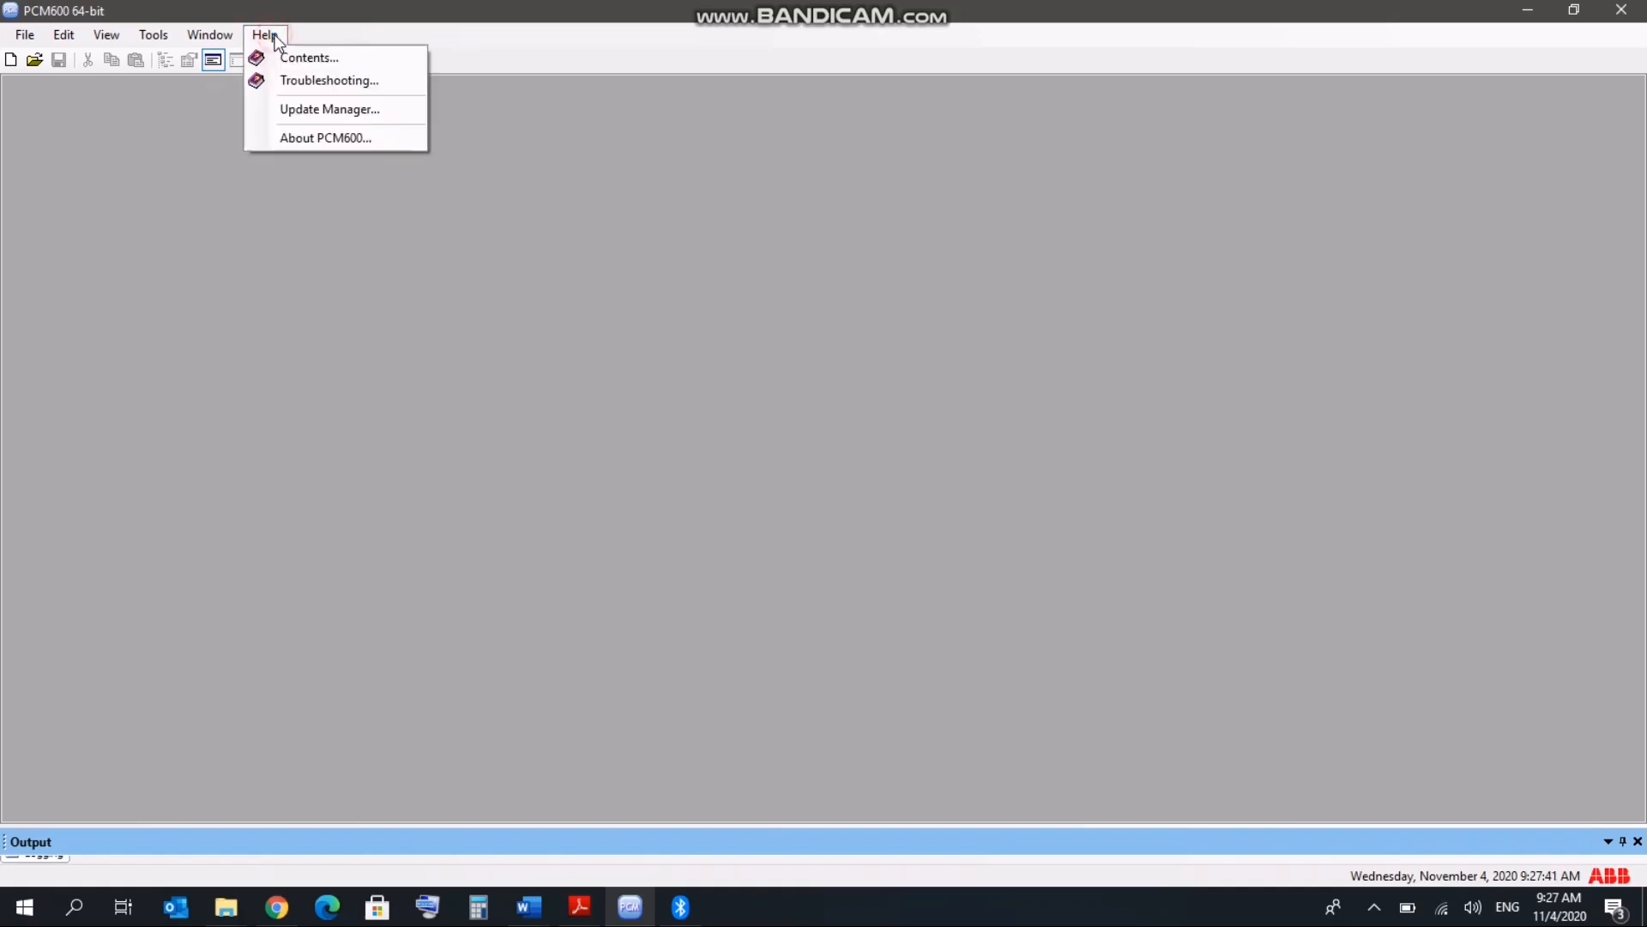
left_click(330, 111)
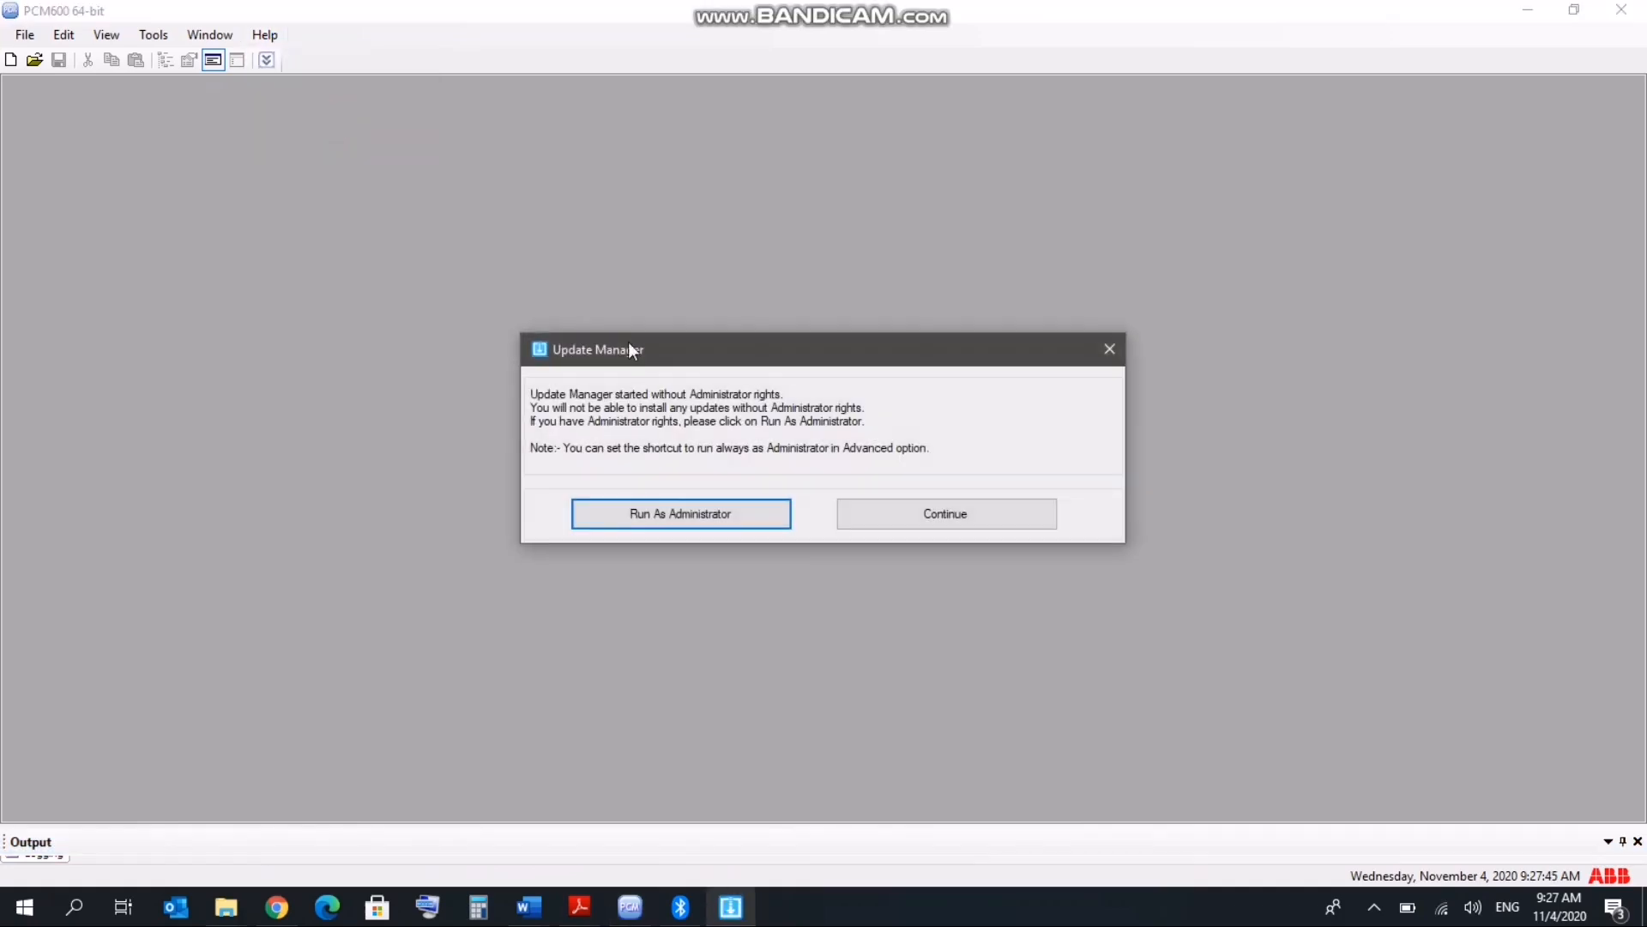
left_click(678, 513)
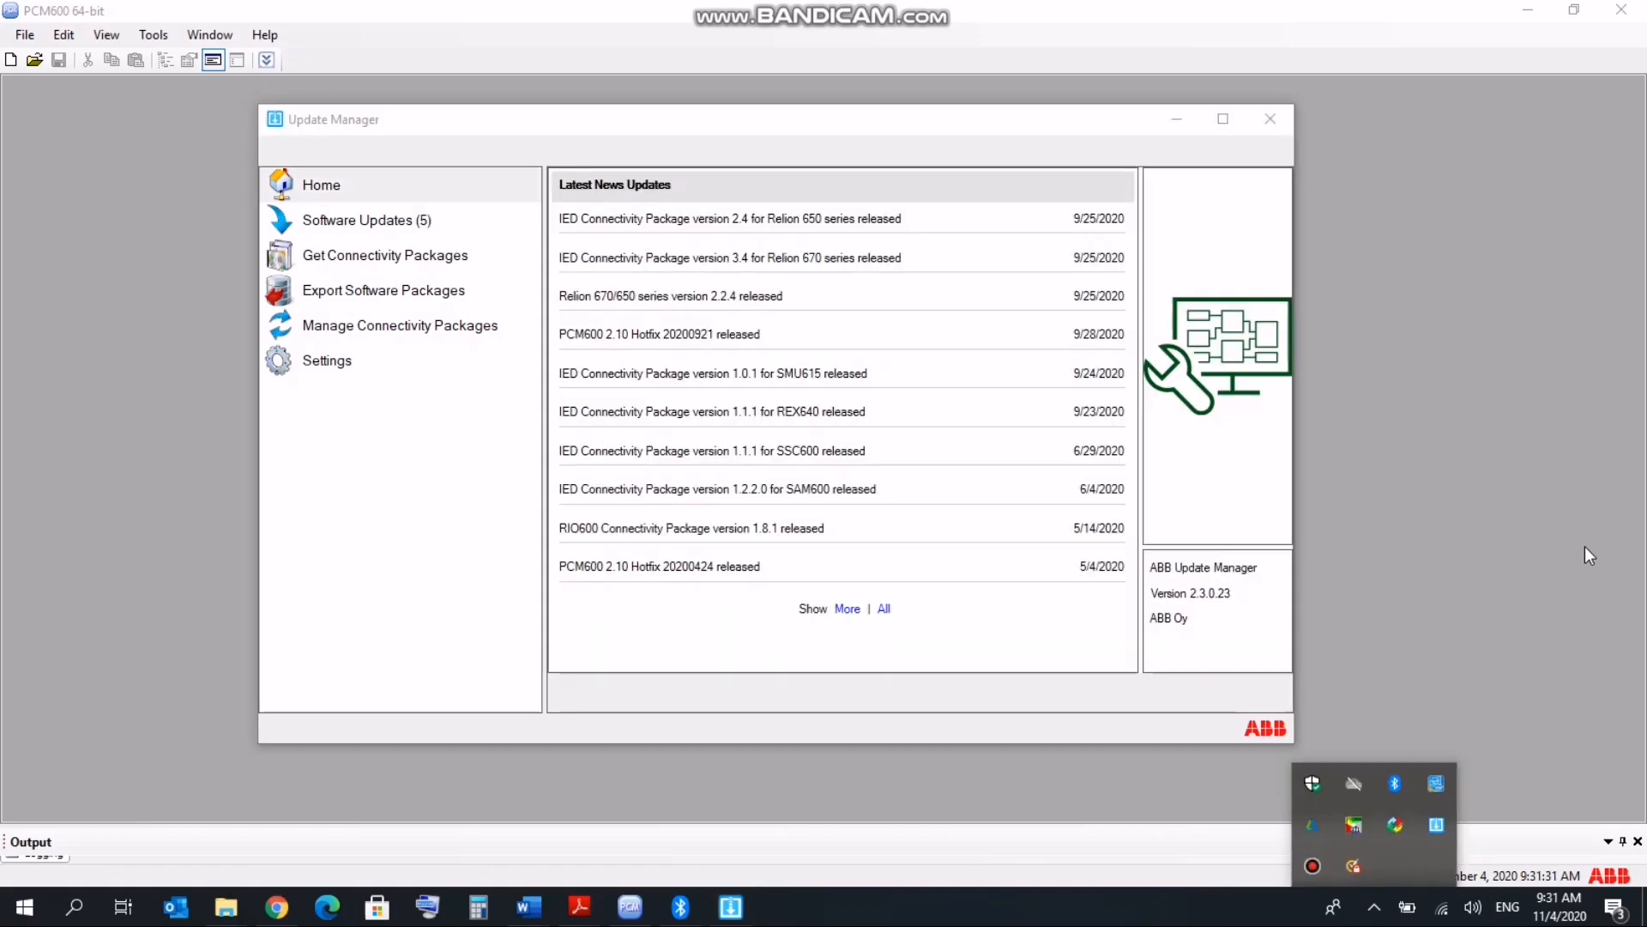
left_click(1584, 546)
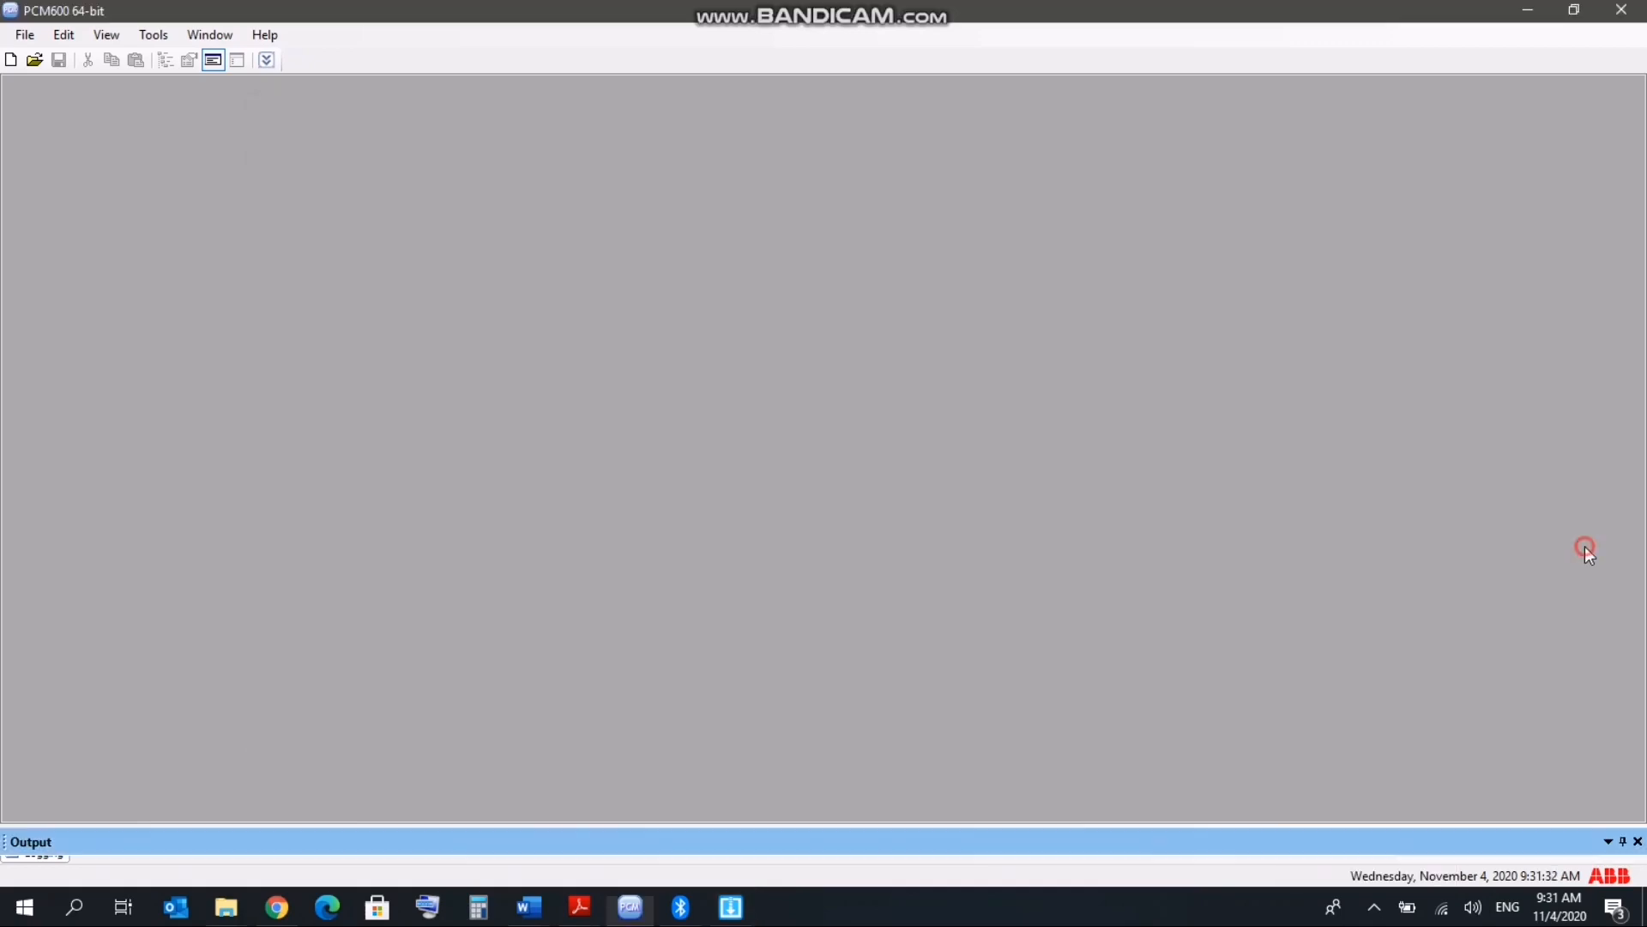
left_click(731, 907)
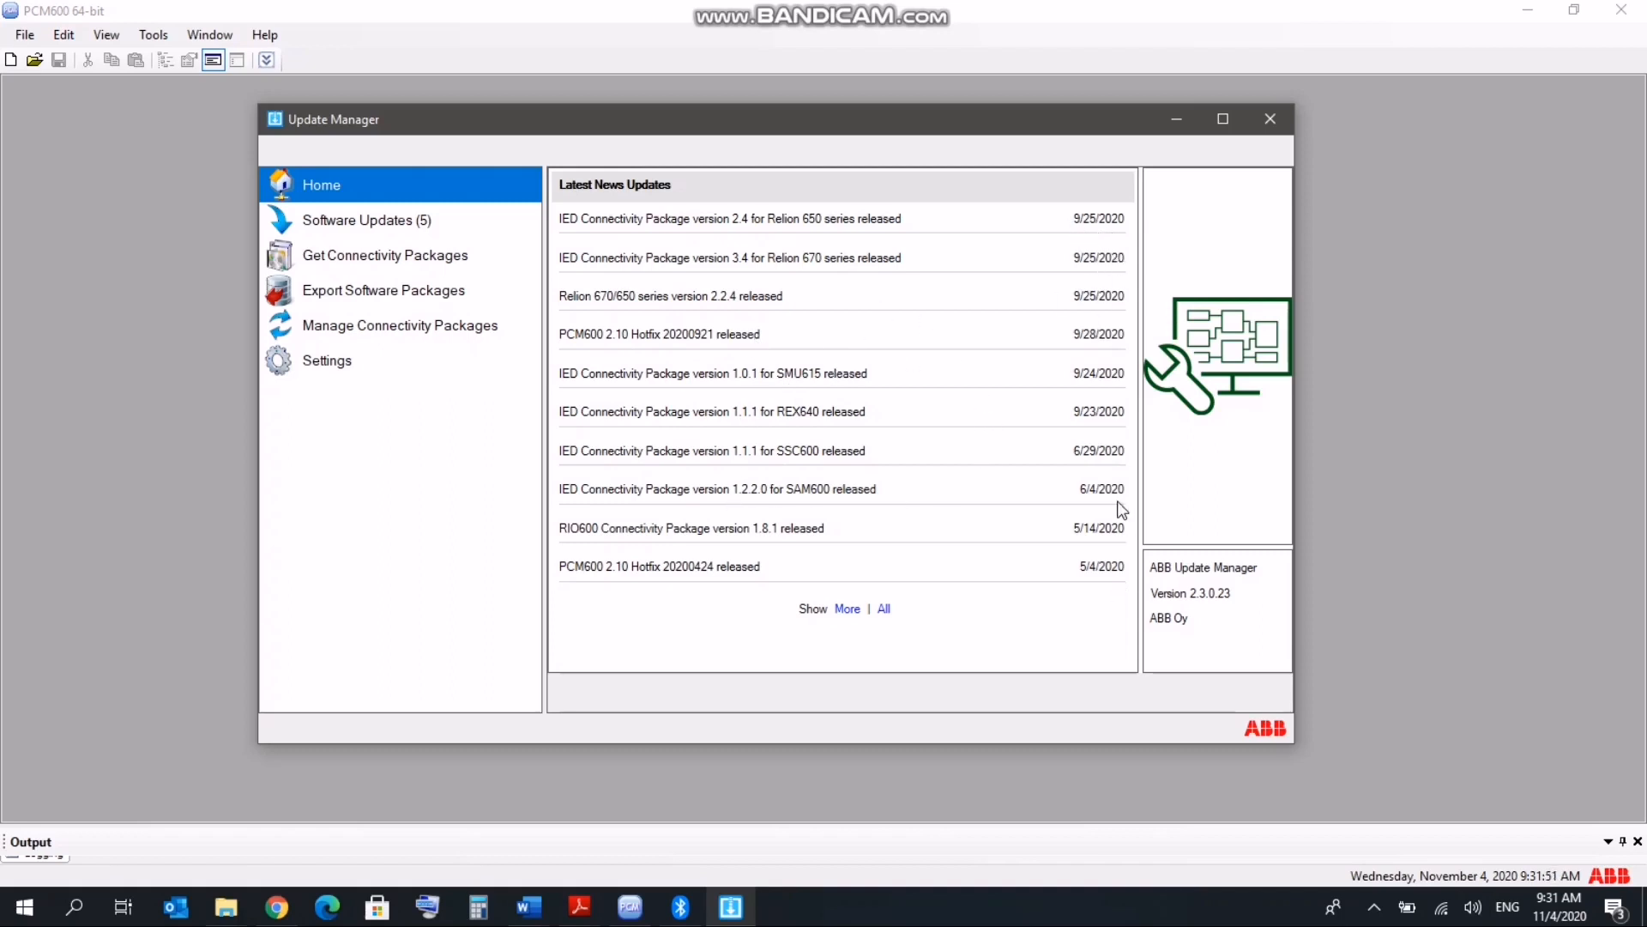
Step: Select only connectivity package version 5.1.1 for the REF615C in the 615 Series, leaving out its user documentation
left_click(395, 255)
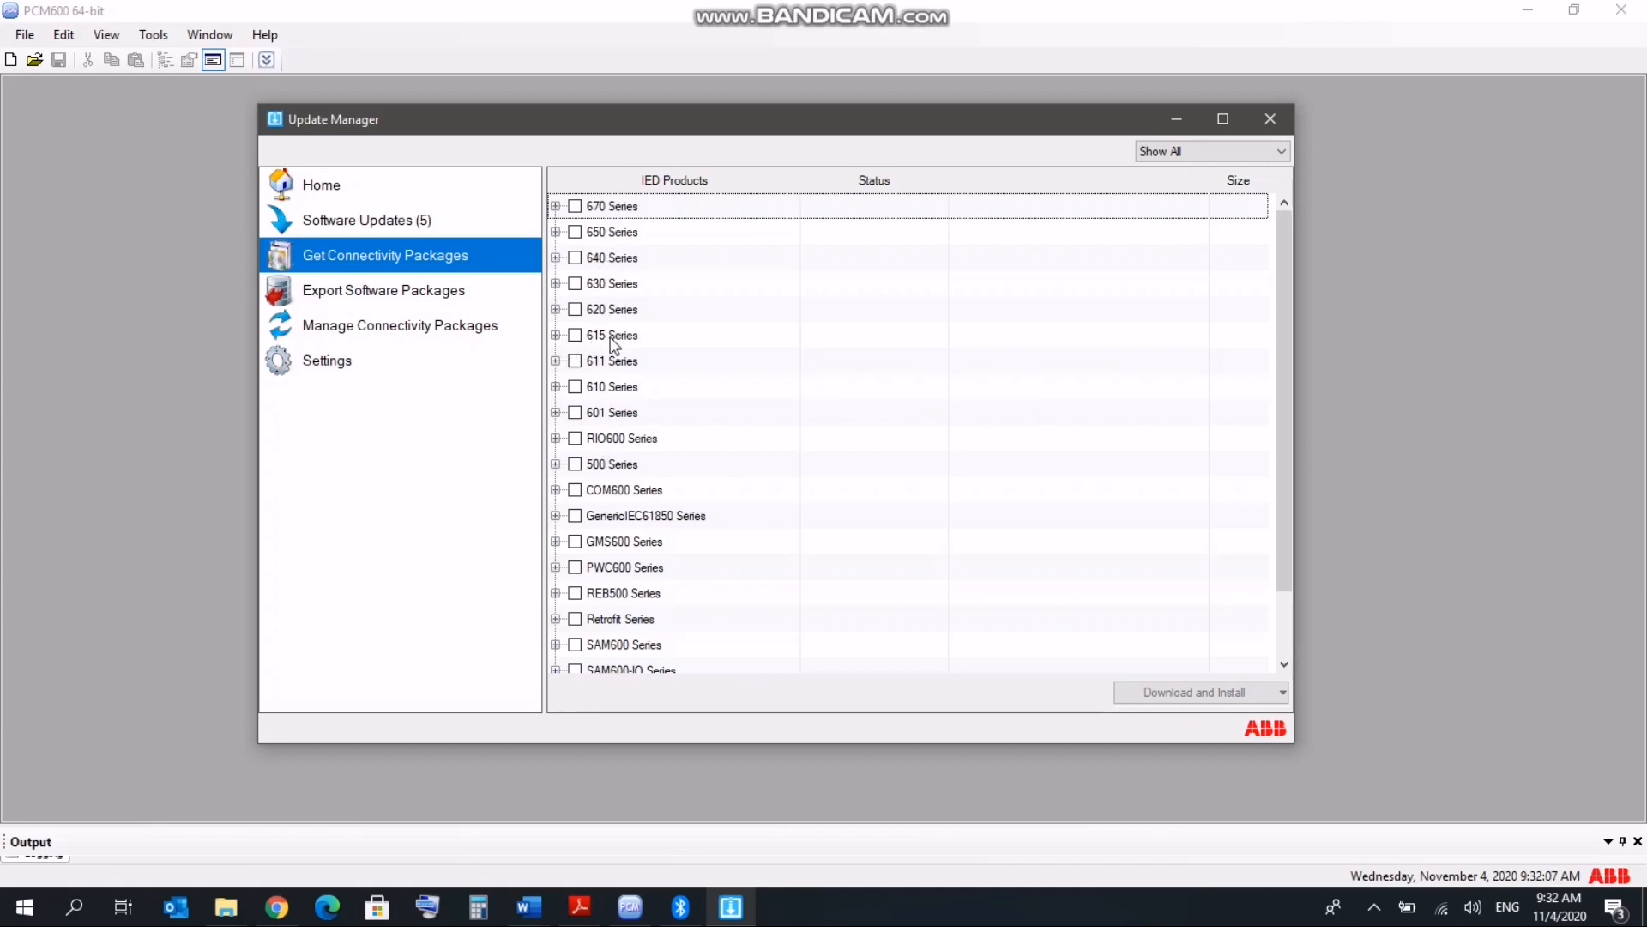
left_click(556, 335)
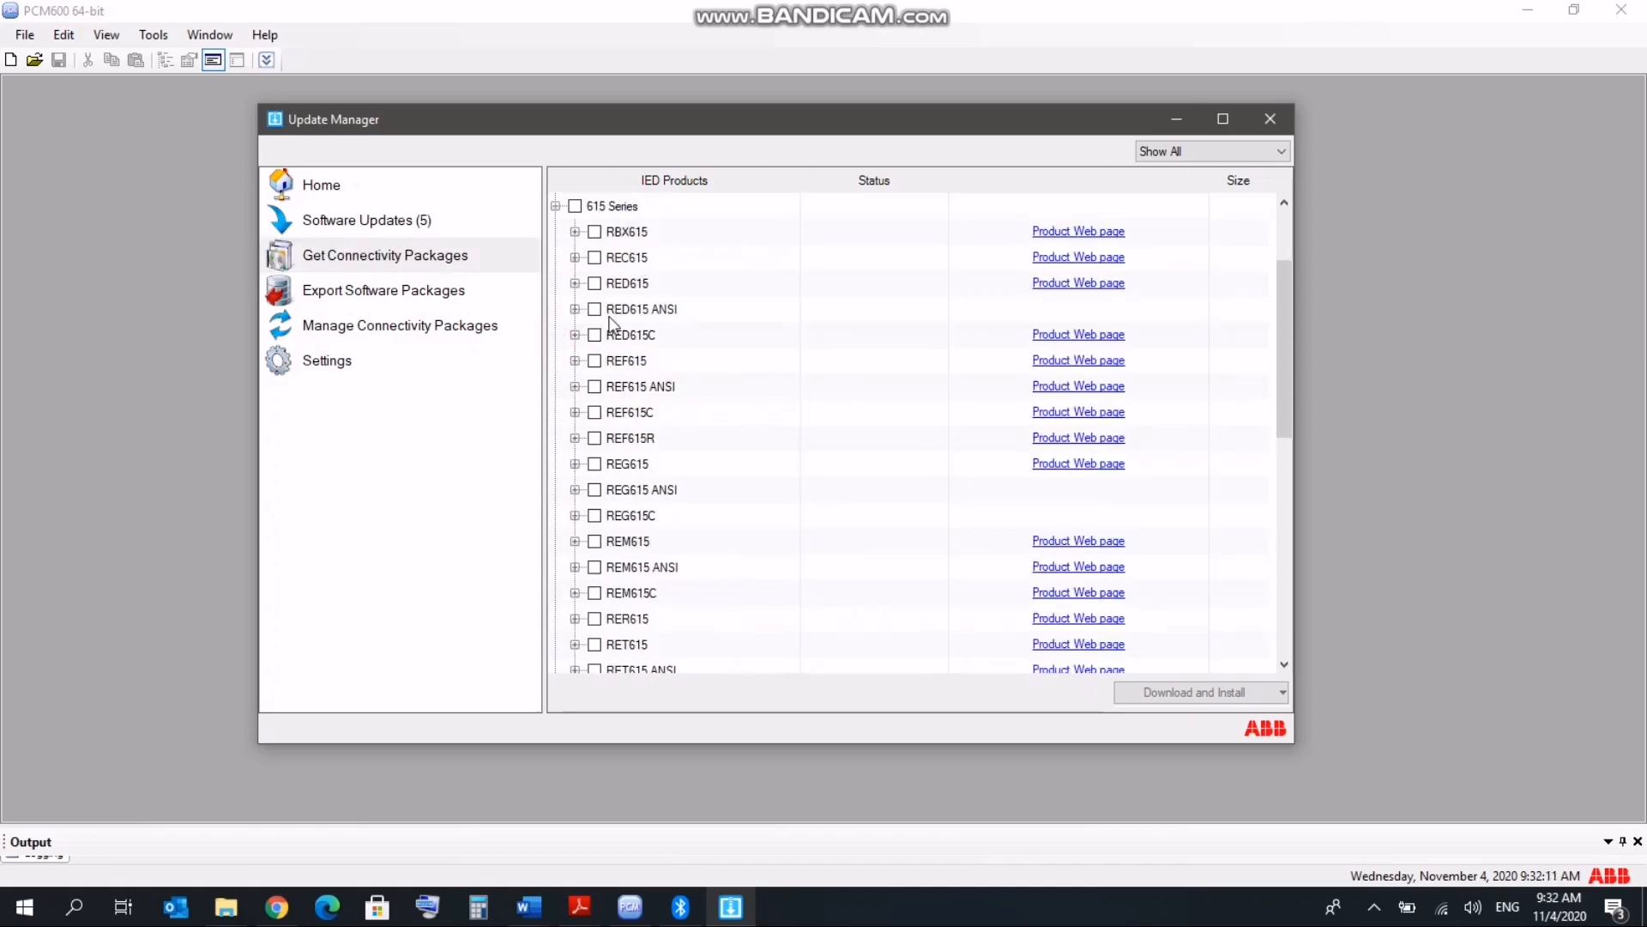
left_click(576, 412)
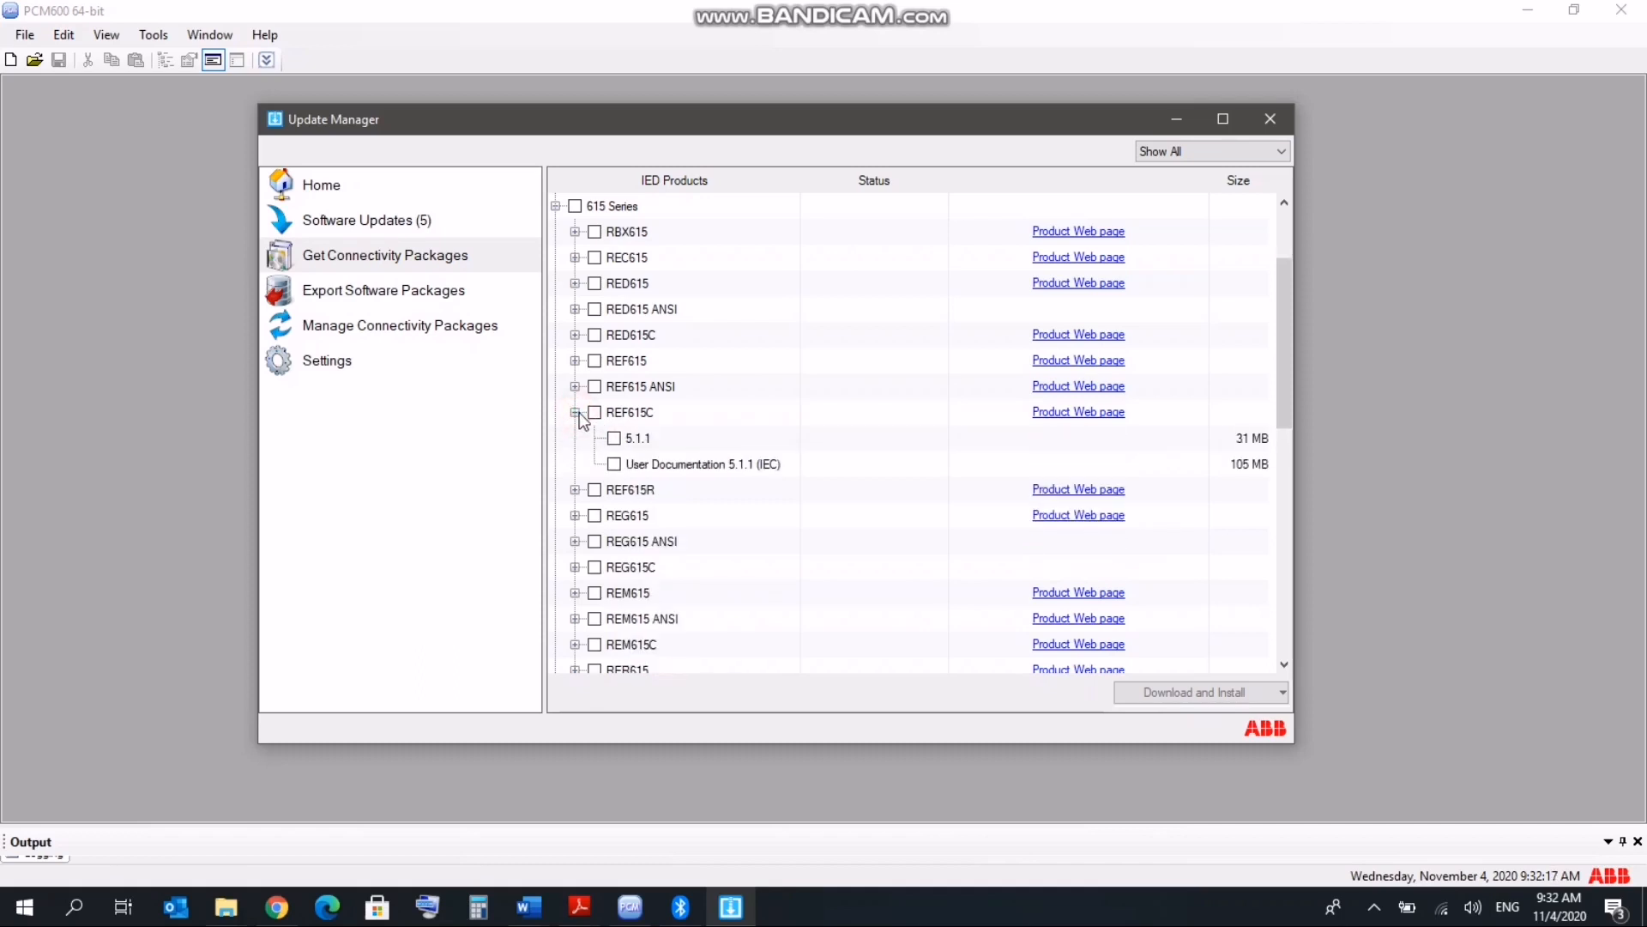
left_click(614, 438)
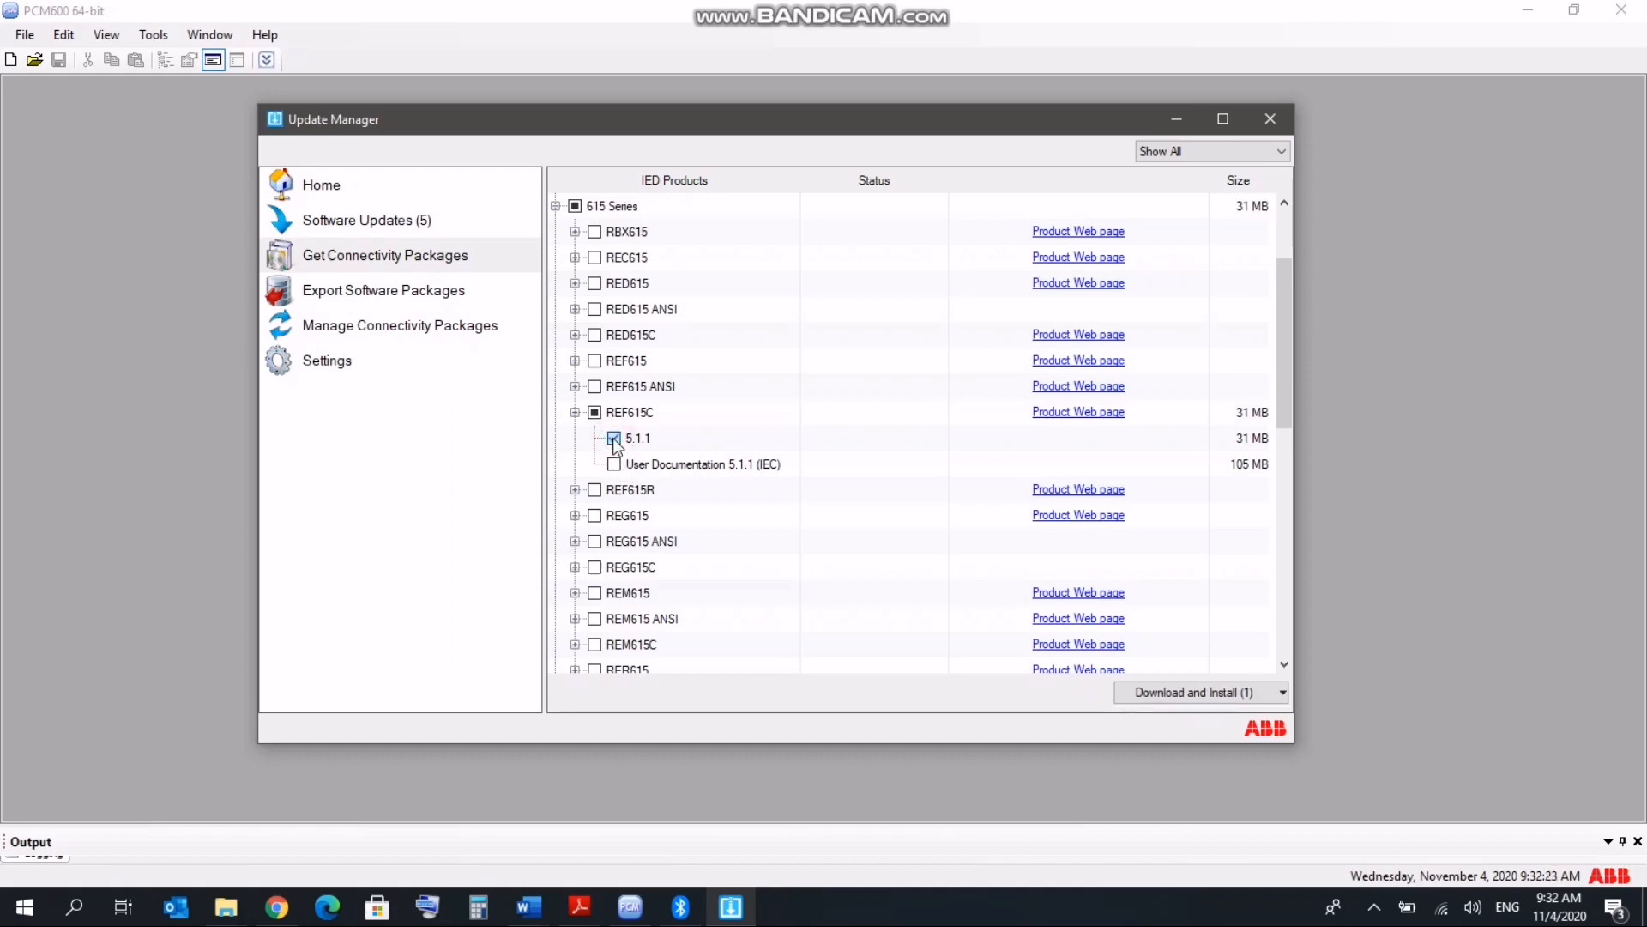
left_click(614, 465)
left_click(616, 470)
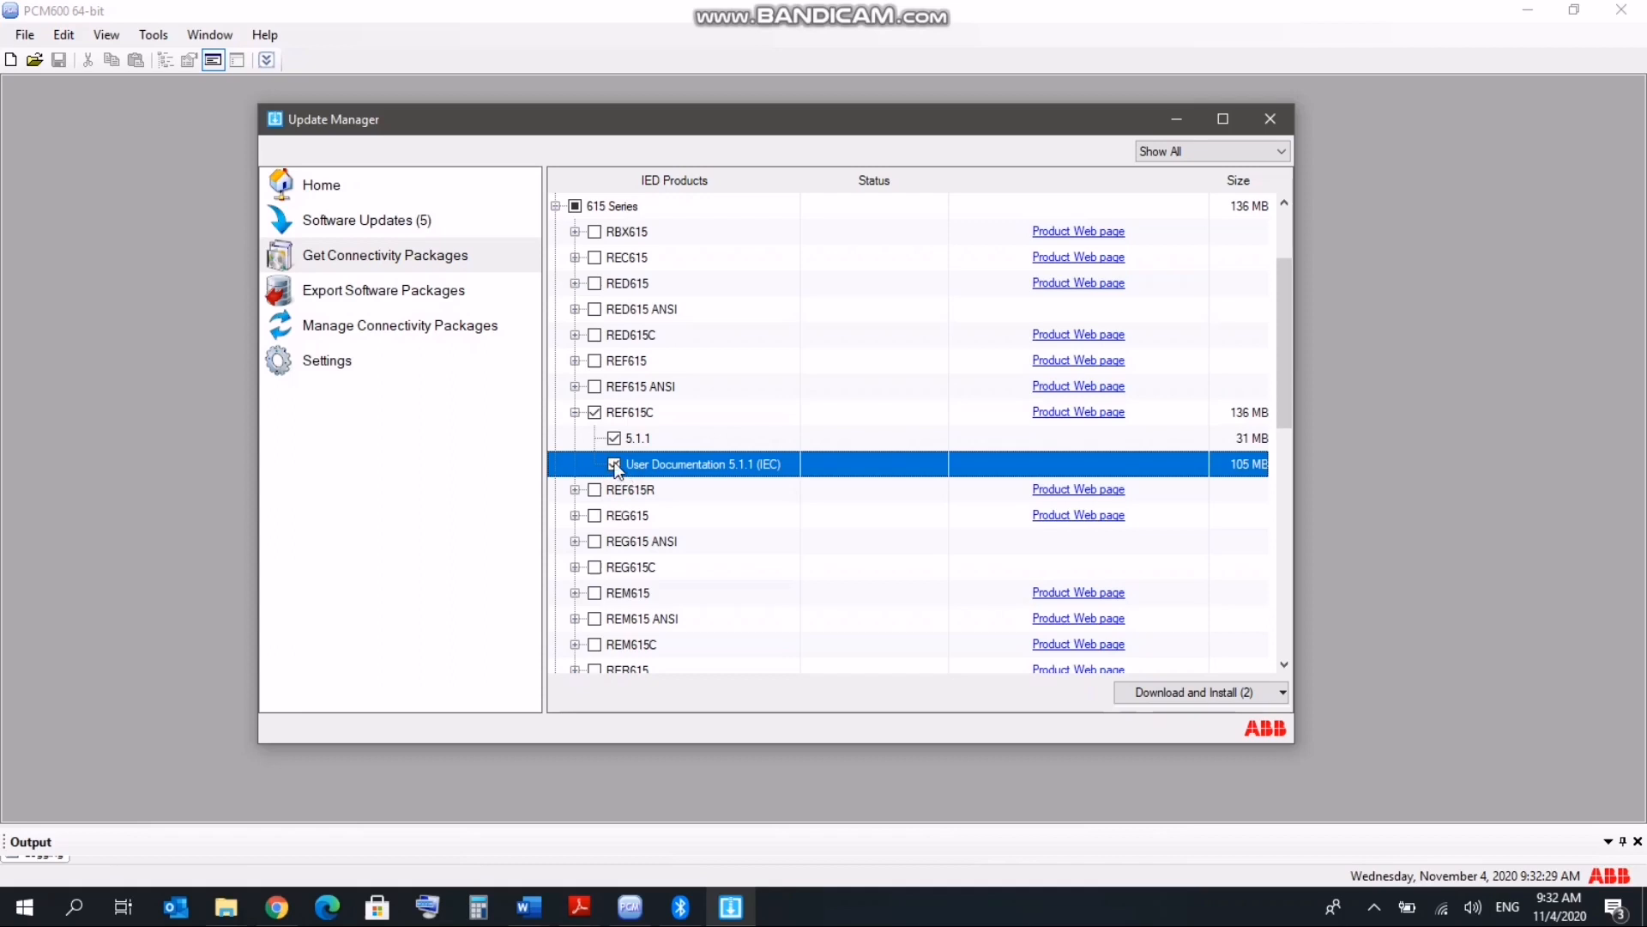
left_click(614, 464)
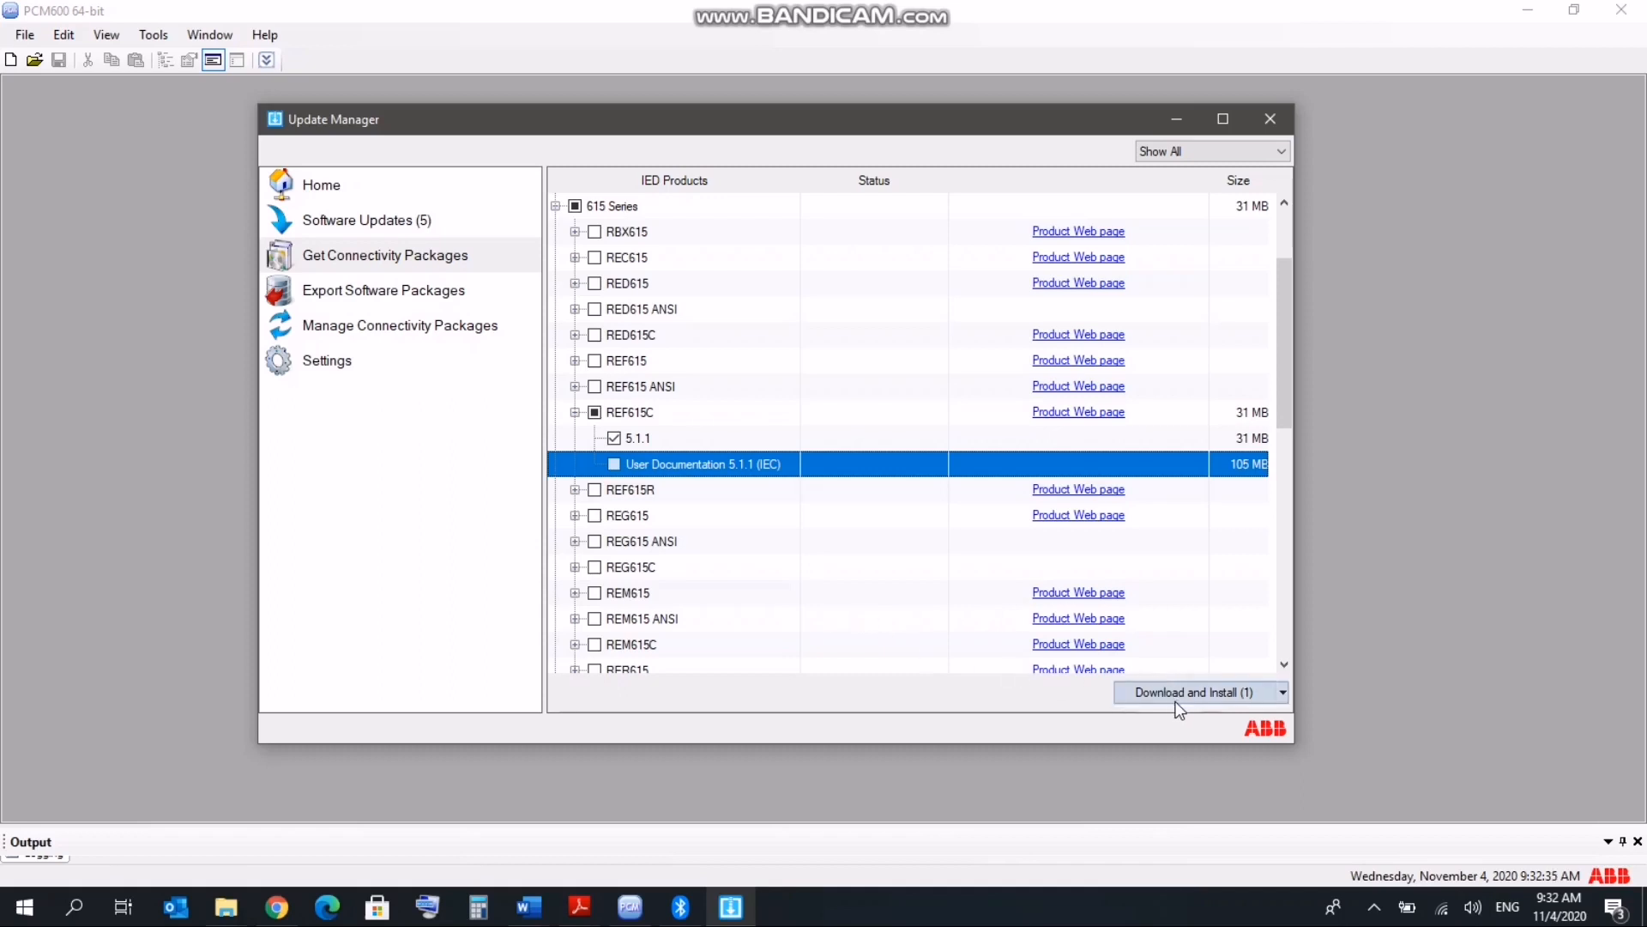
Step: Download and install the selected connectivity package, accepting the license agreement, and close the Update Manager once the installation is done
left_click(1215, 695)
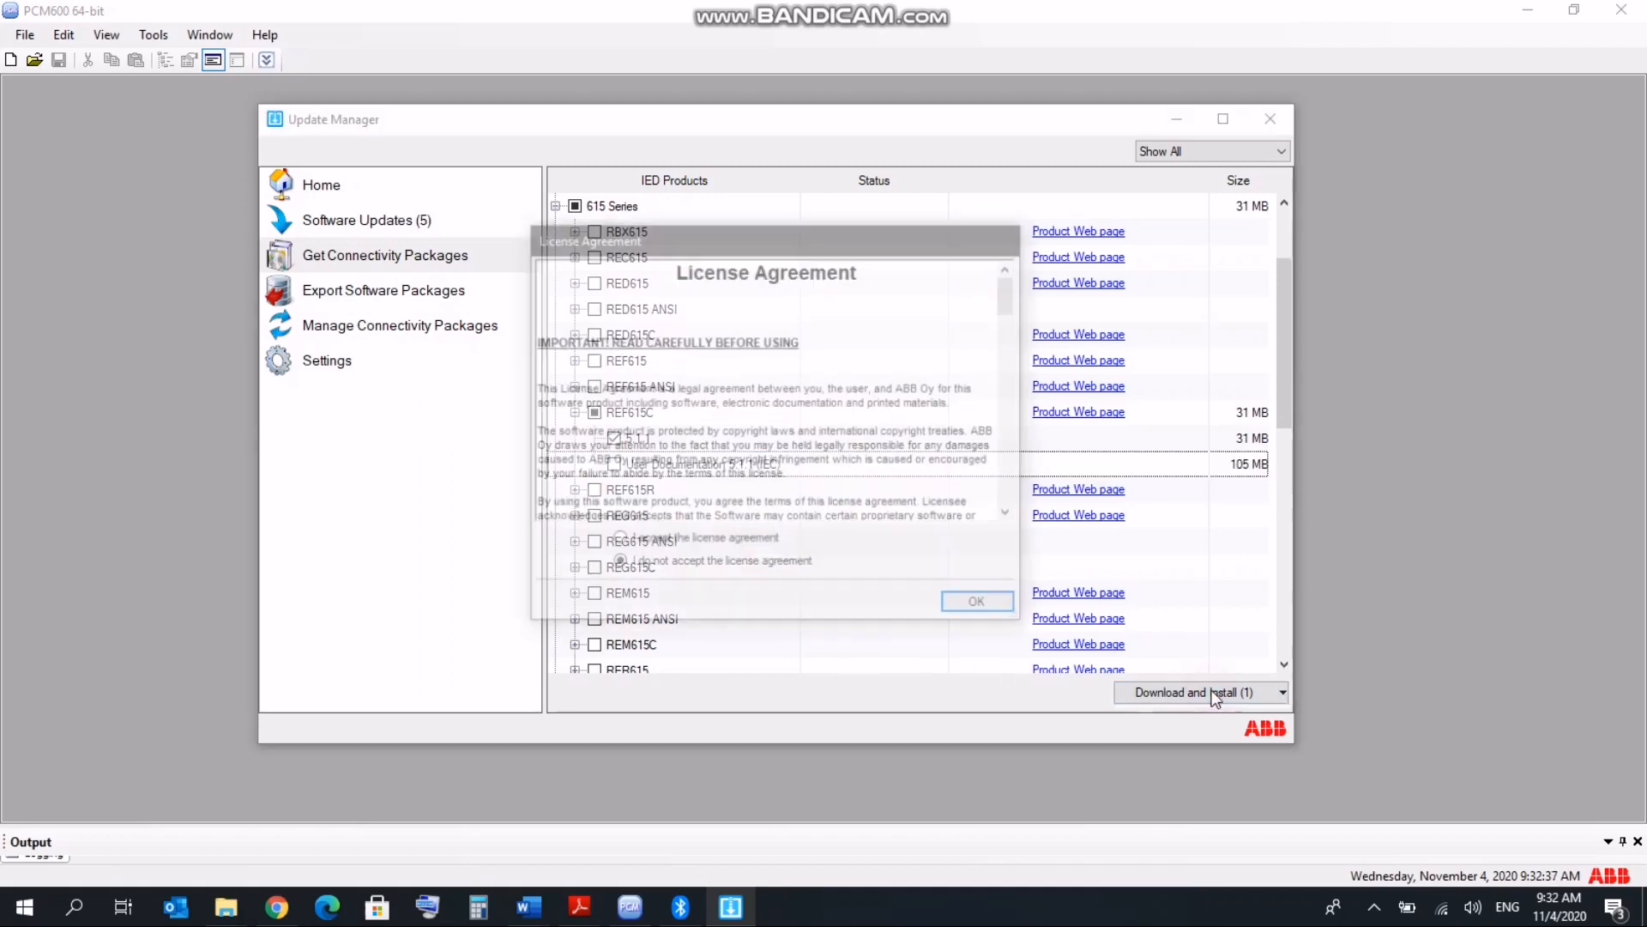
left_click(713, 539)
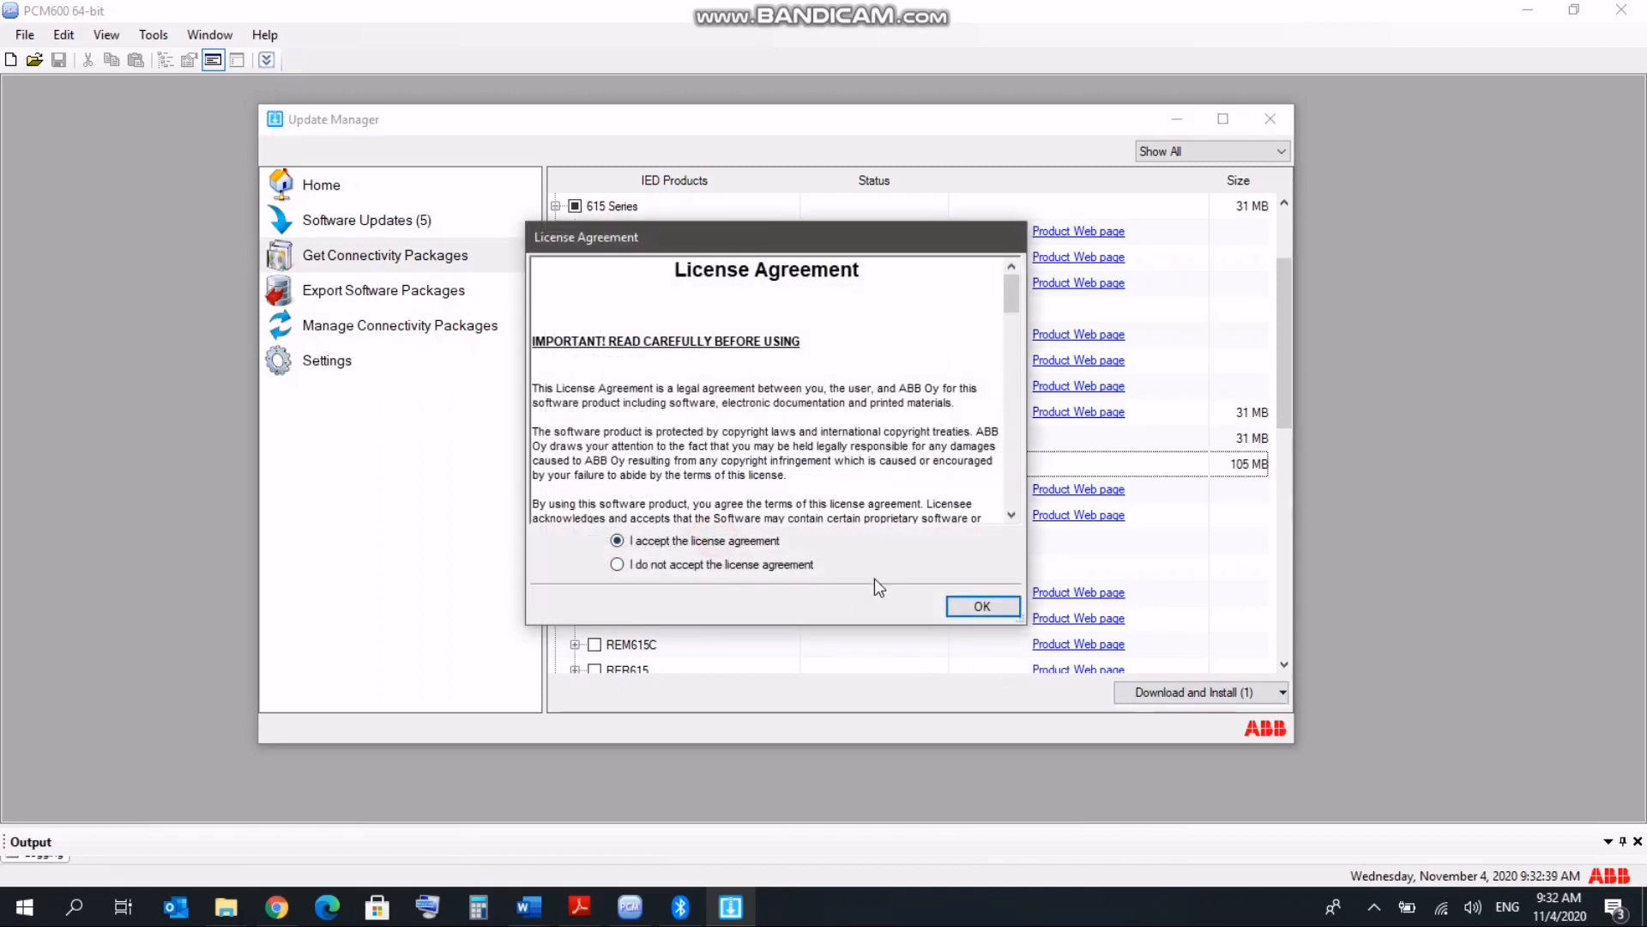
left_click(982, 607)
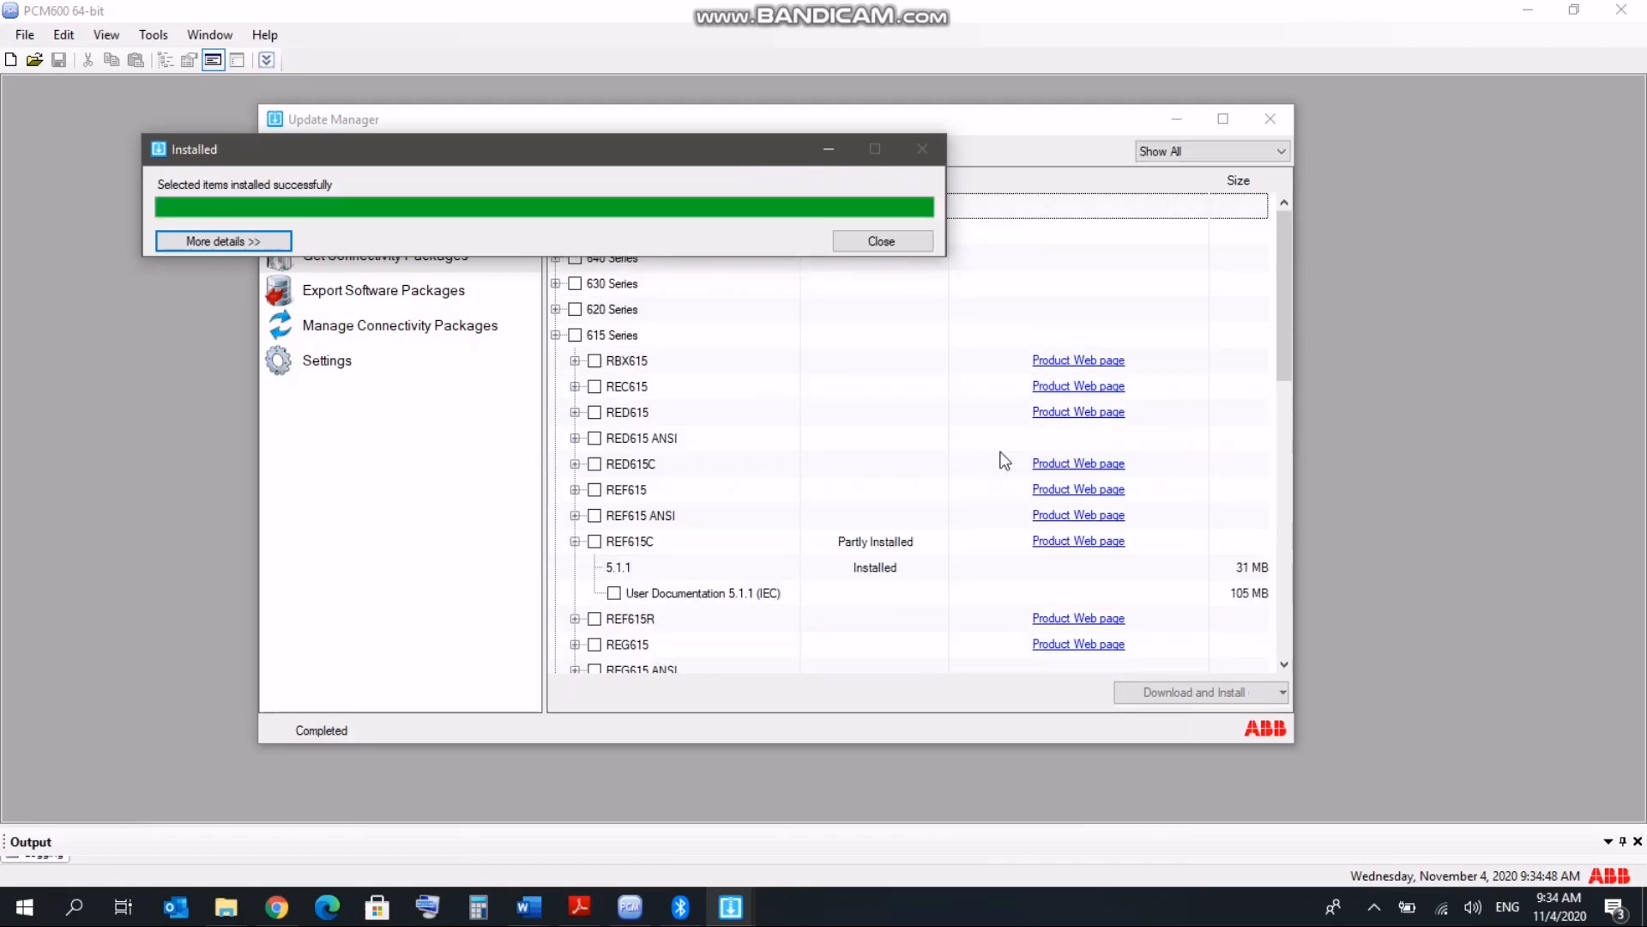
left_click(1373, 911)
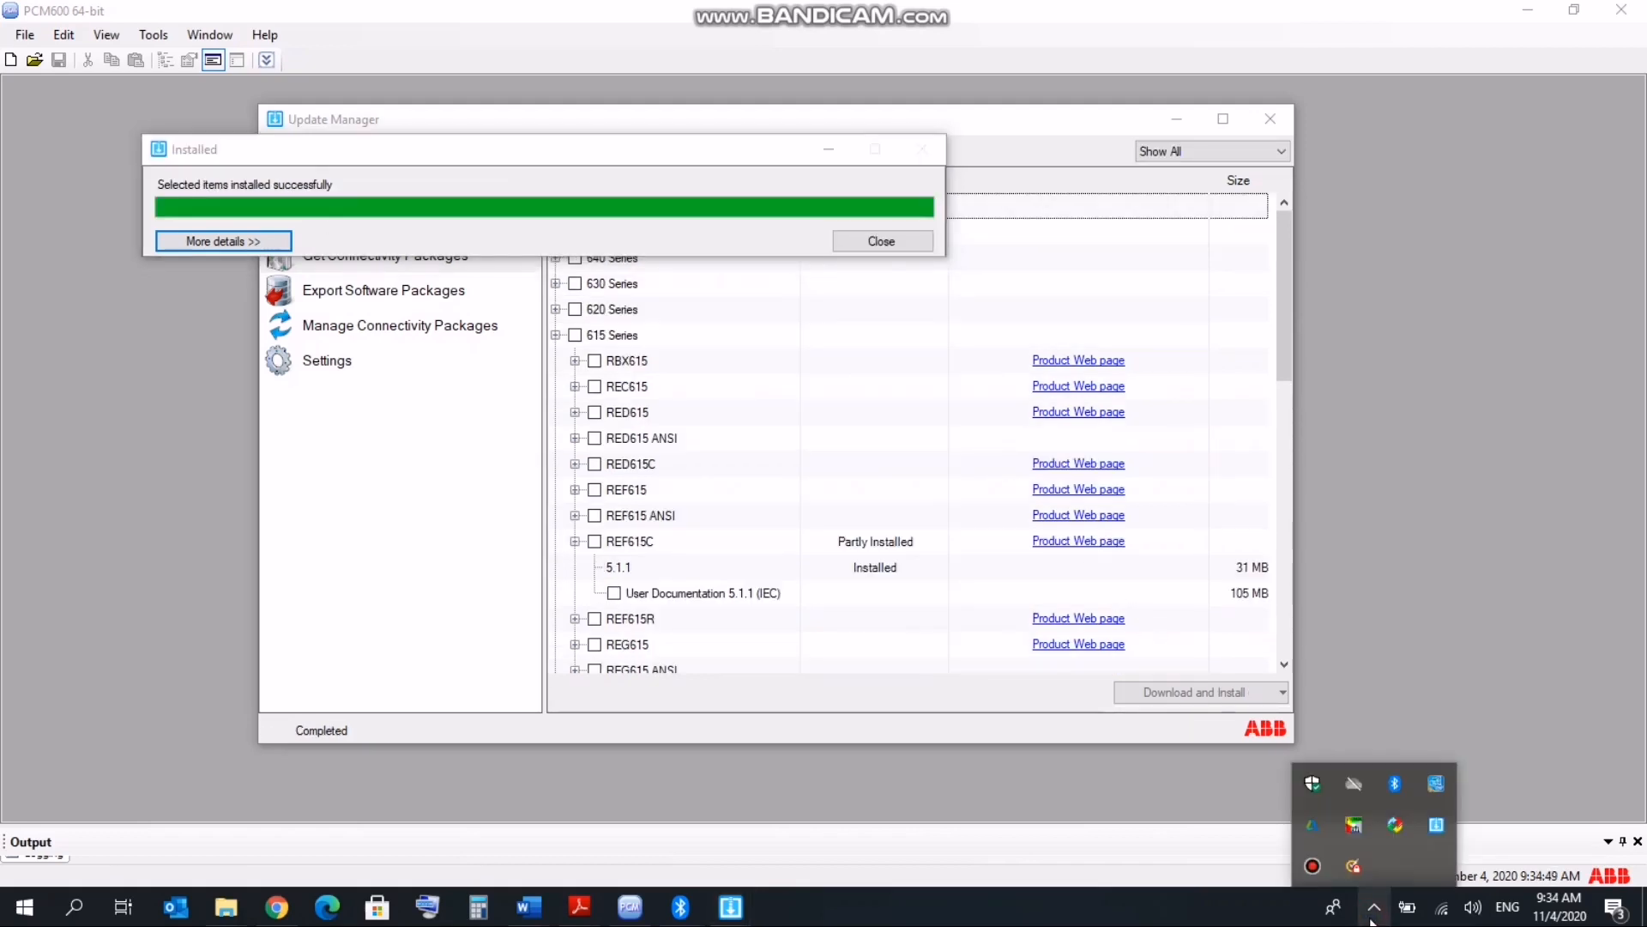
left_click(1373, 914)
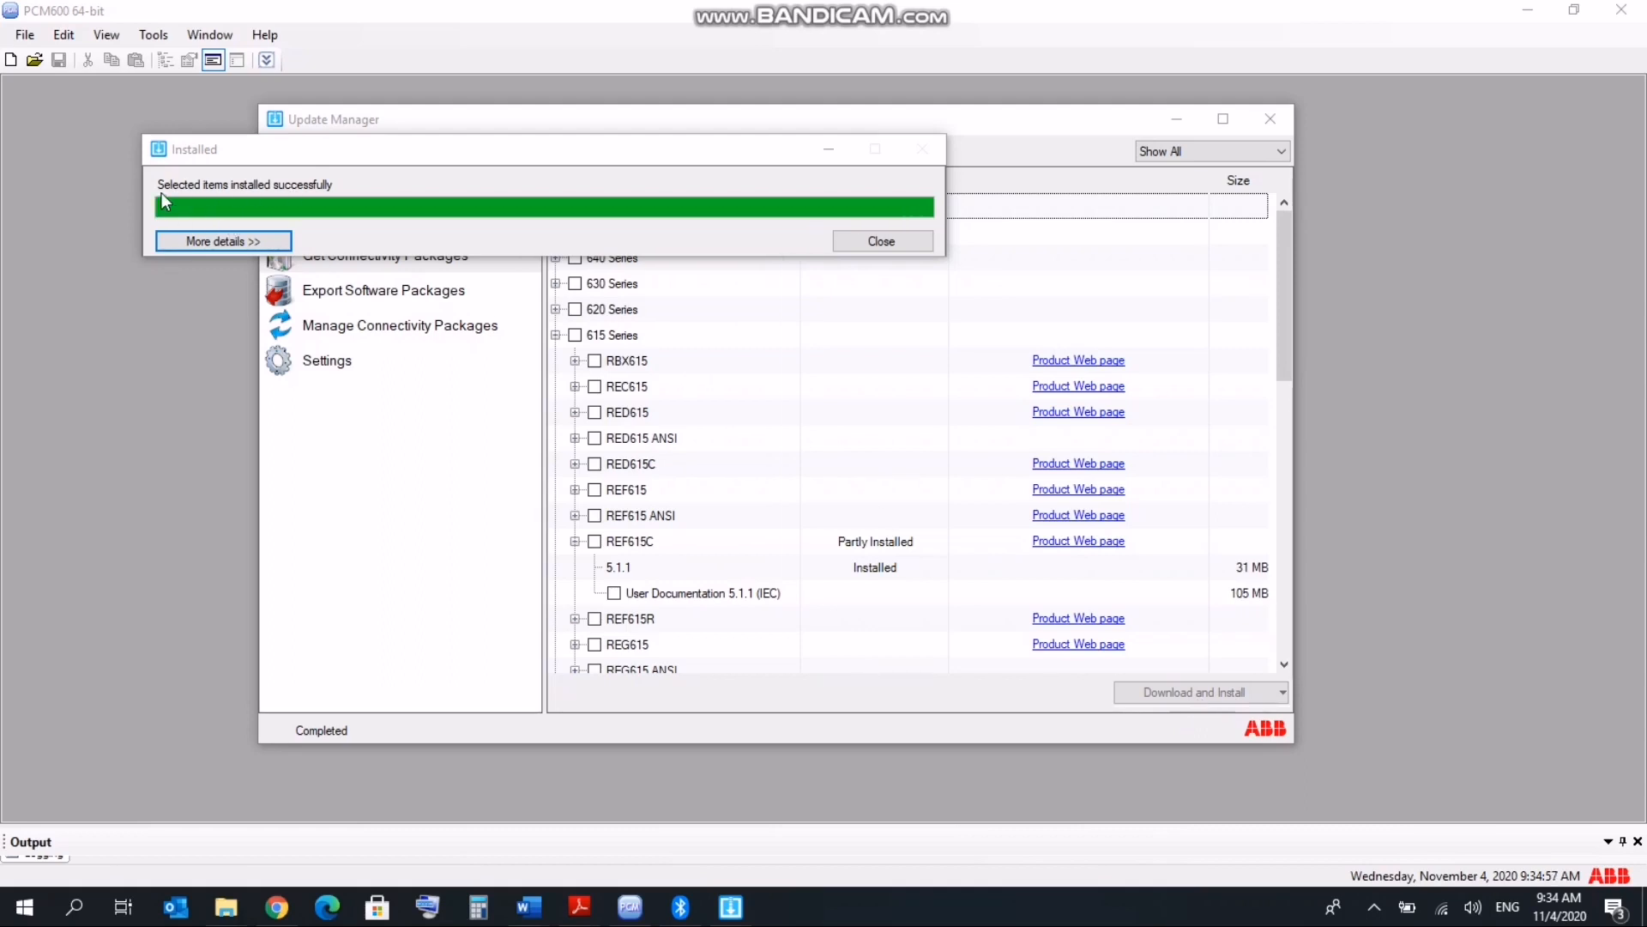
left_click(873, 240)
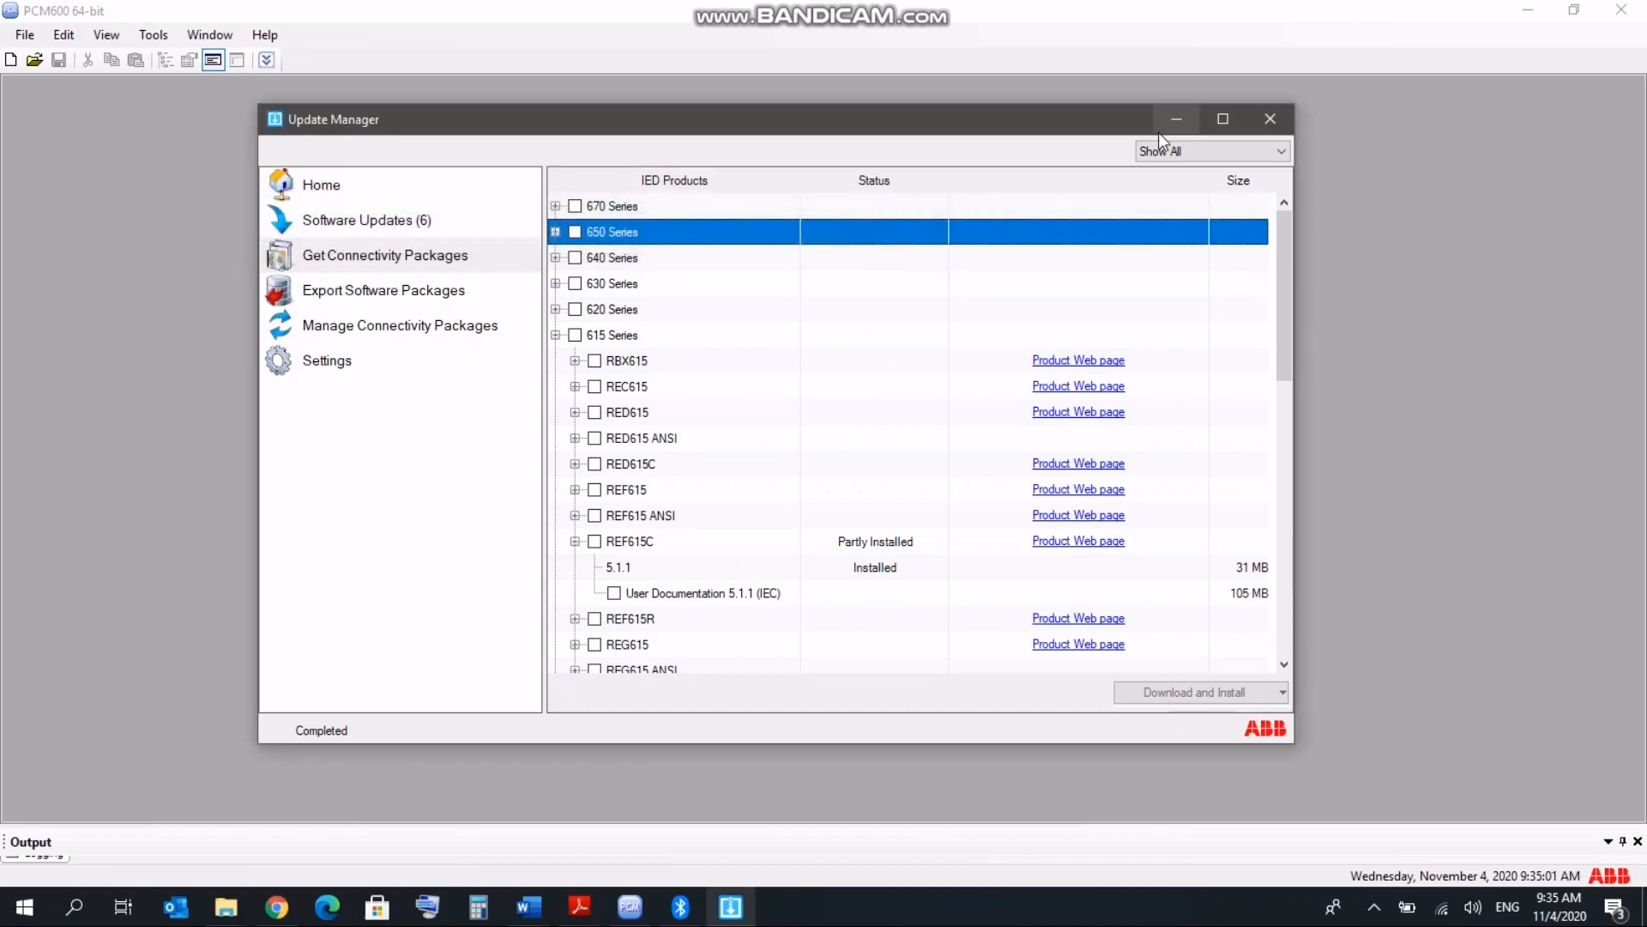
left_click(1261, 123)
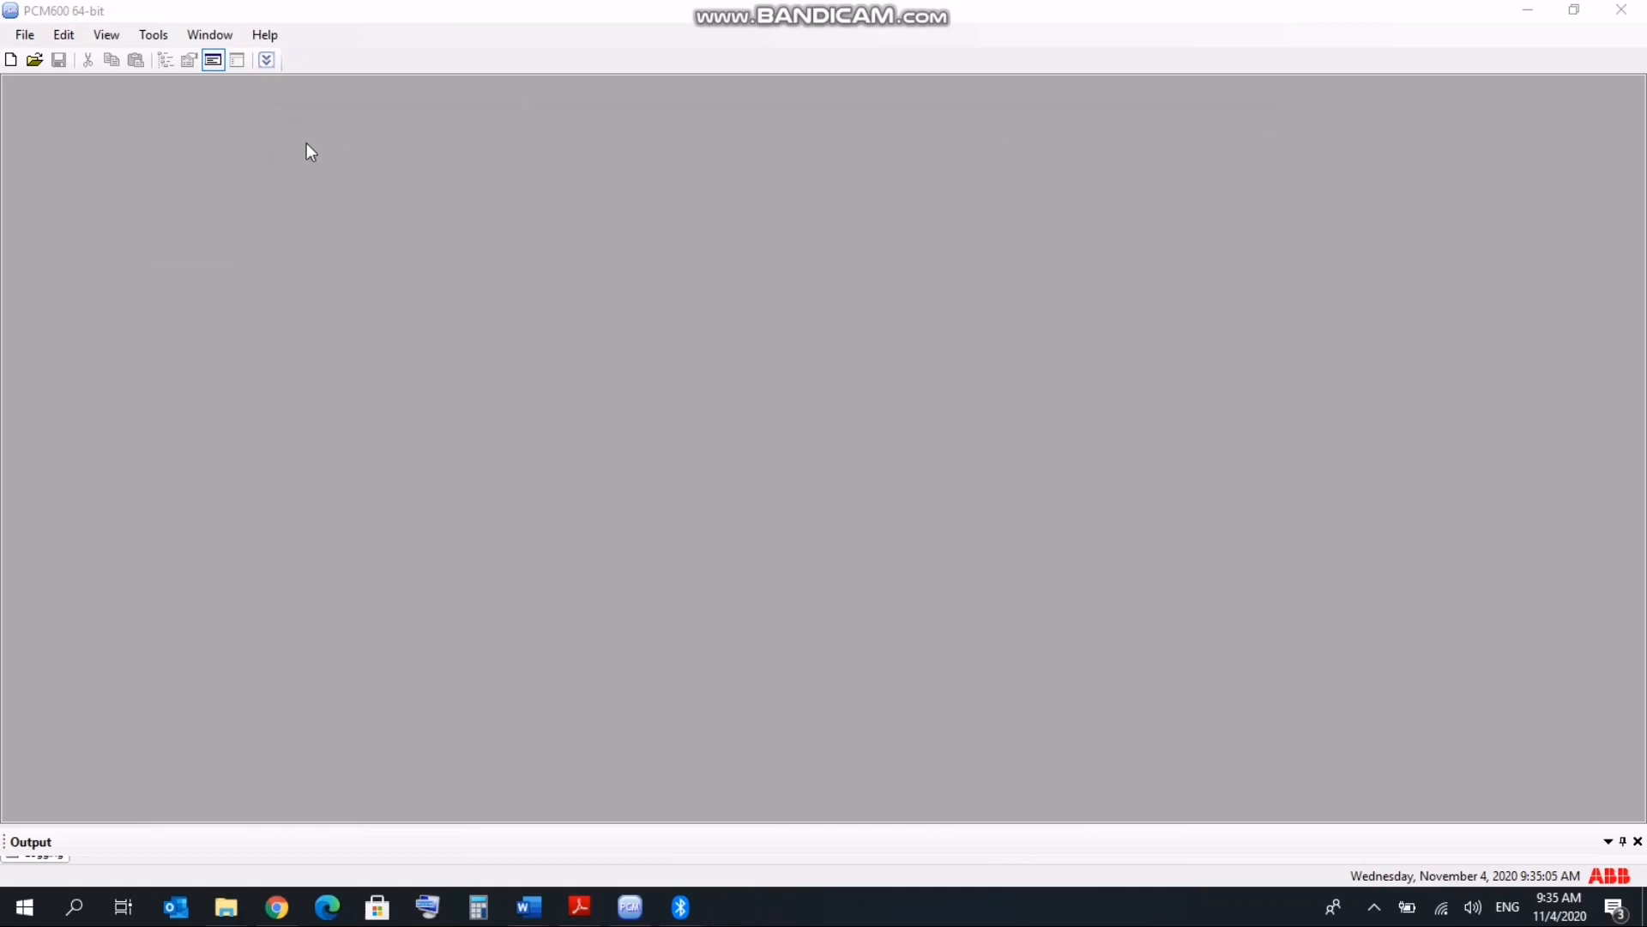
left_click(6, 64)
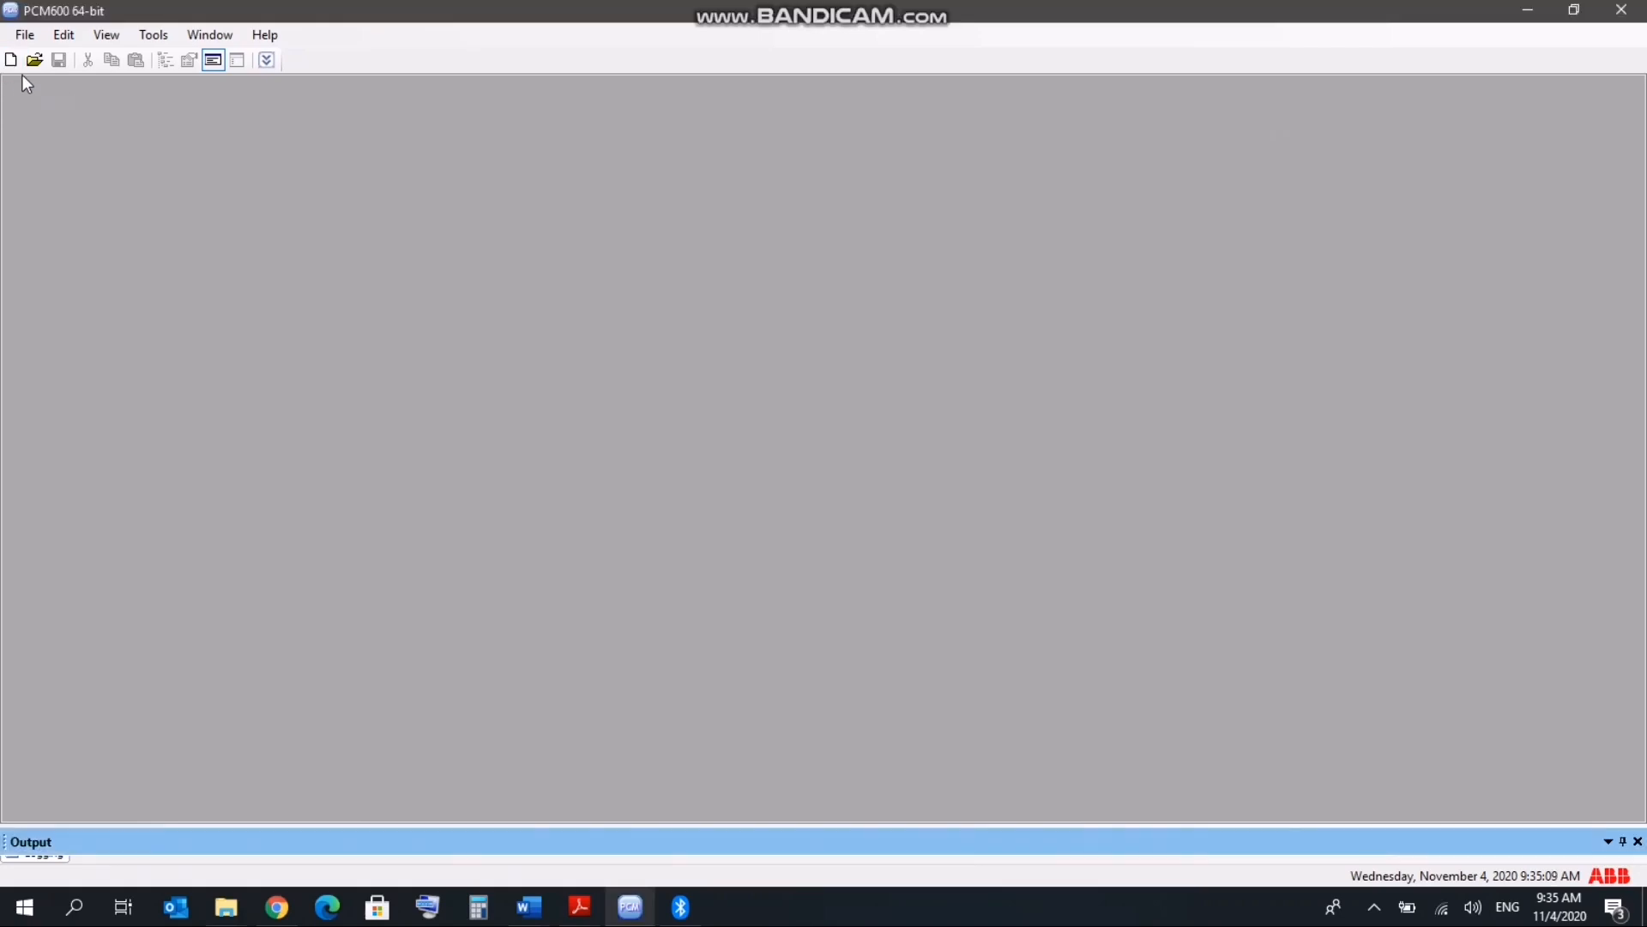
left_click(11, 61)
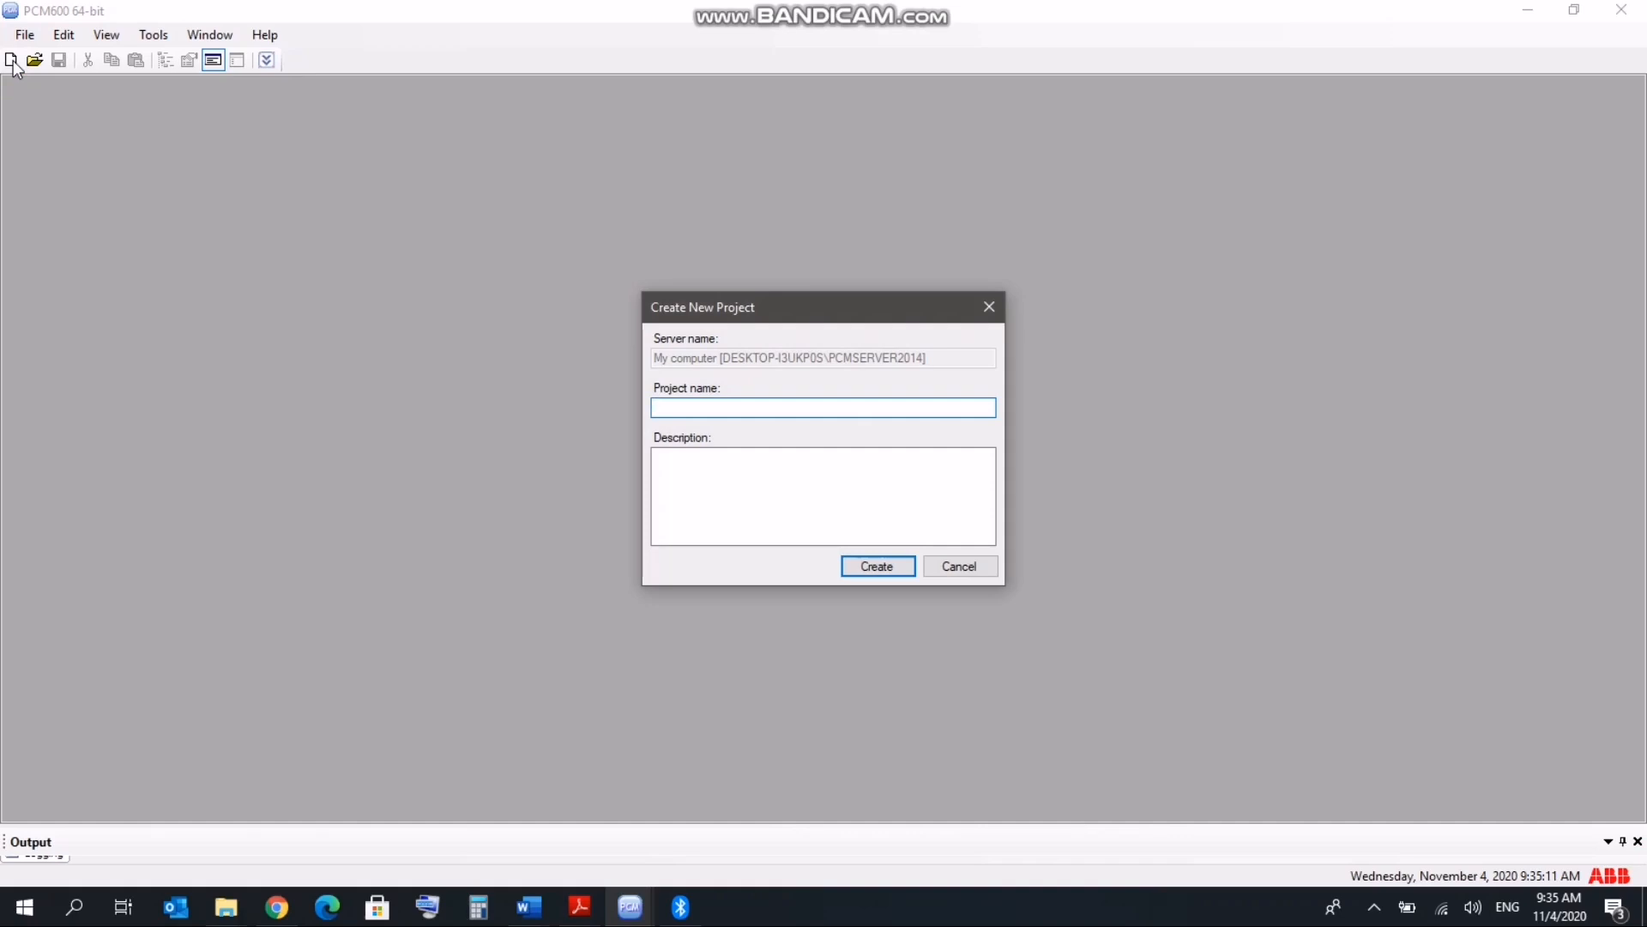
left_click(954, 565)
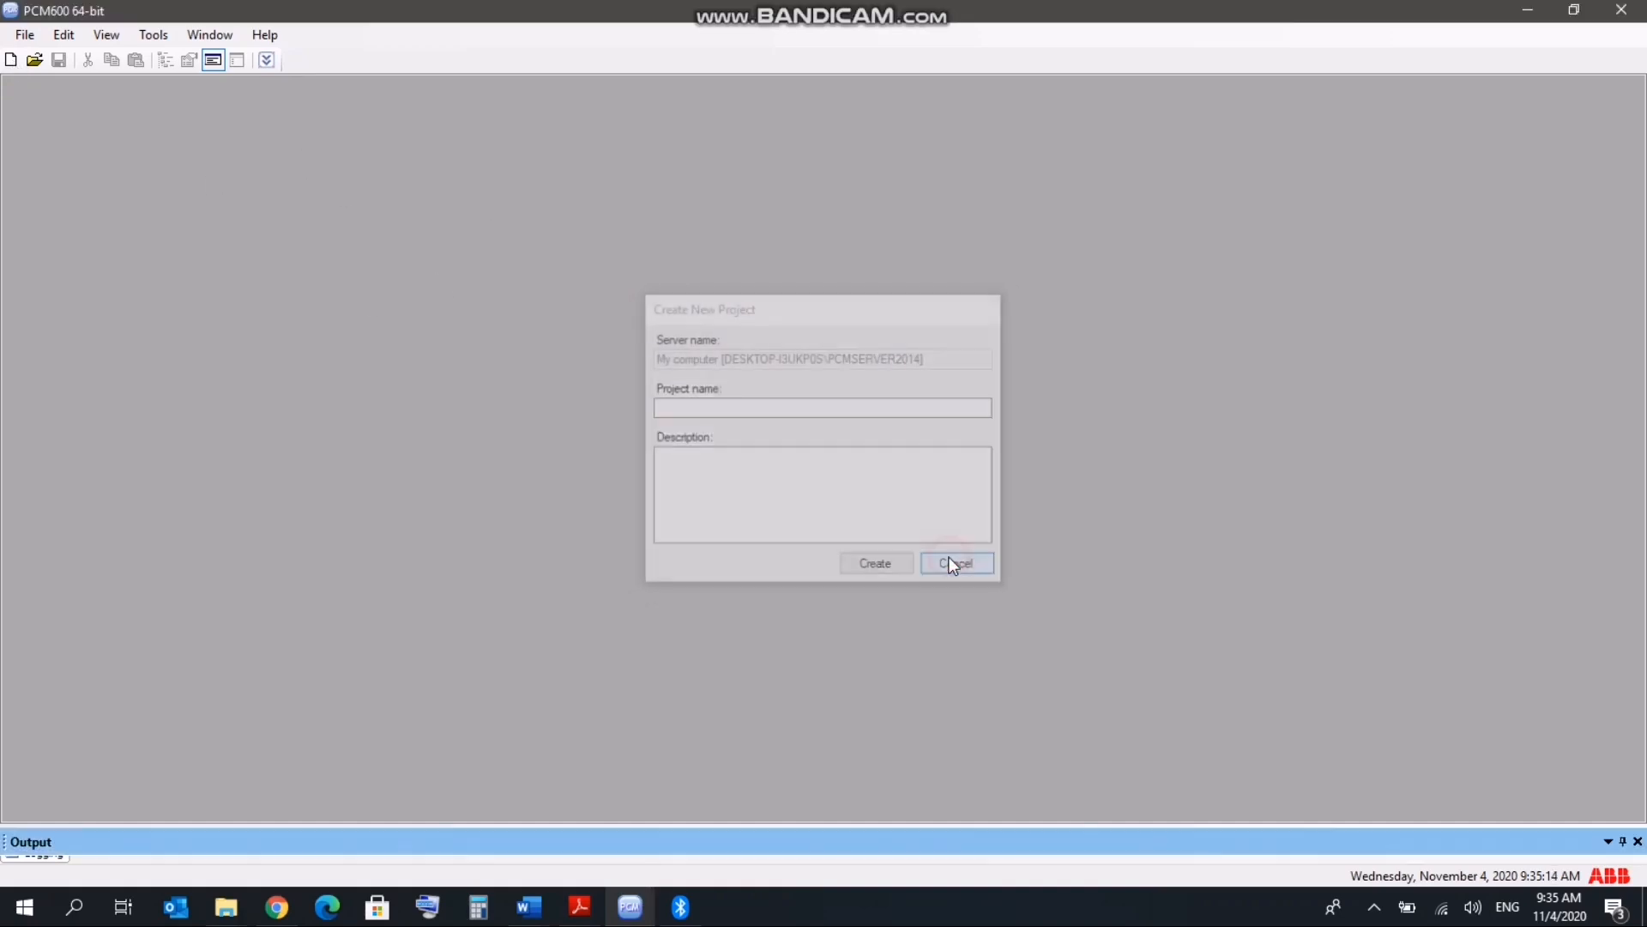
Step: Create a new project named test on the local server
left_click(28, 36)
left_click(29, 37)
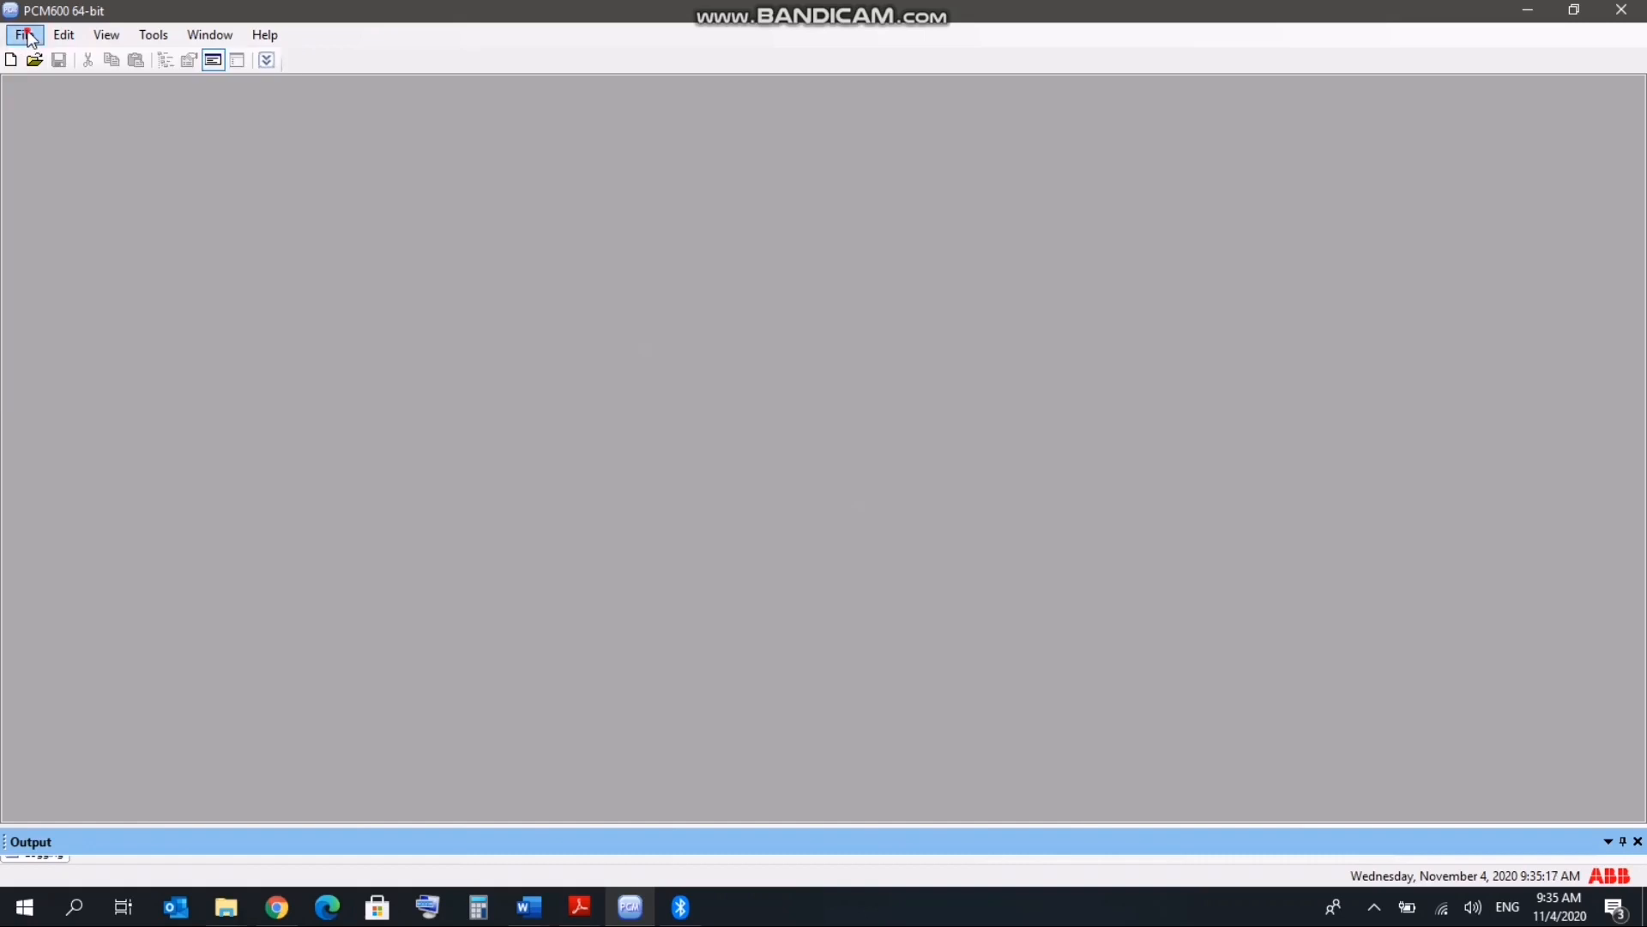
left_click(29, 38)
left_click(56, 55)
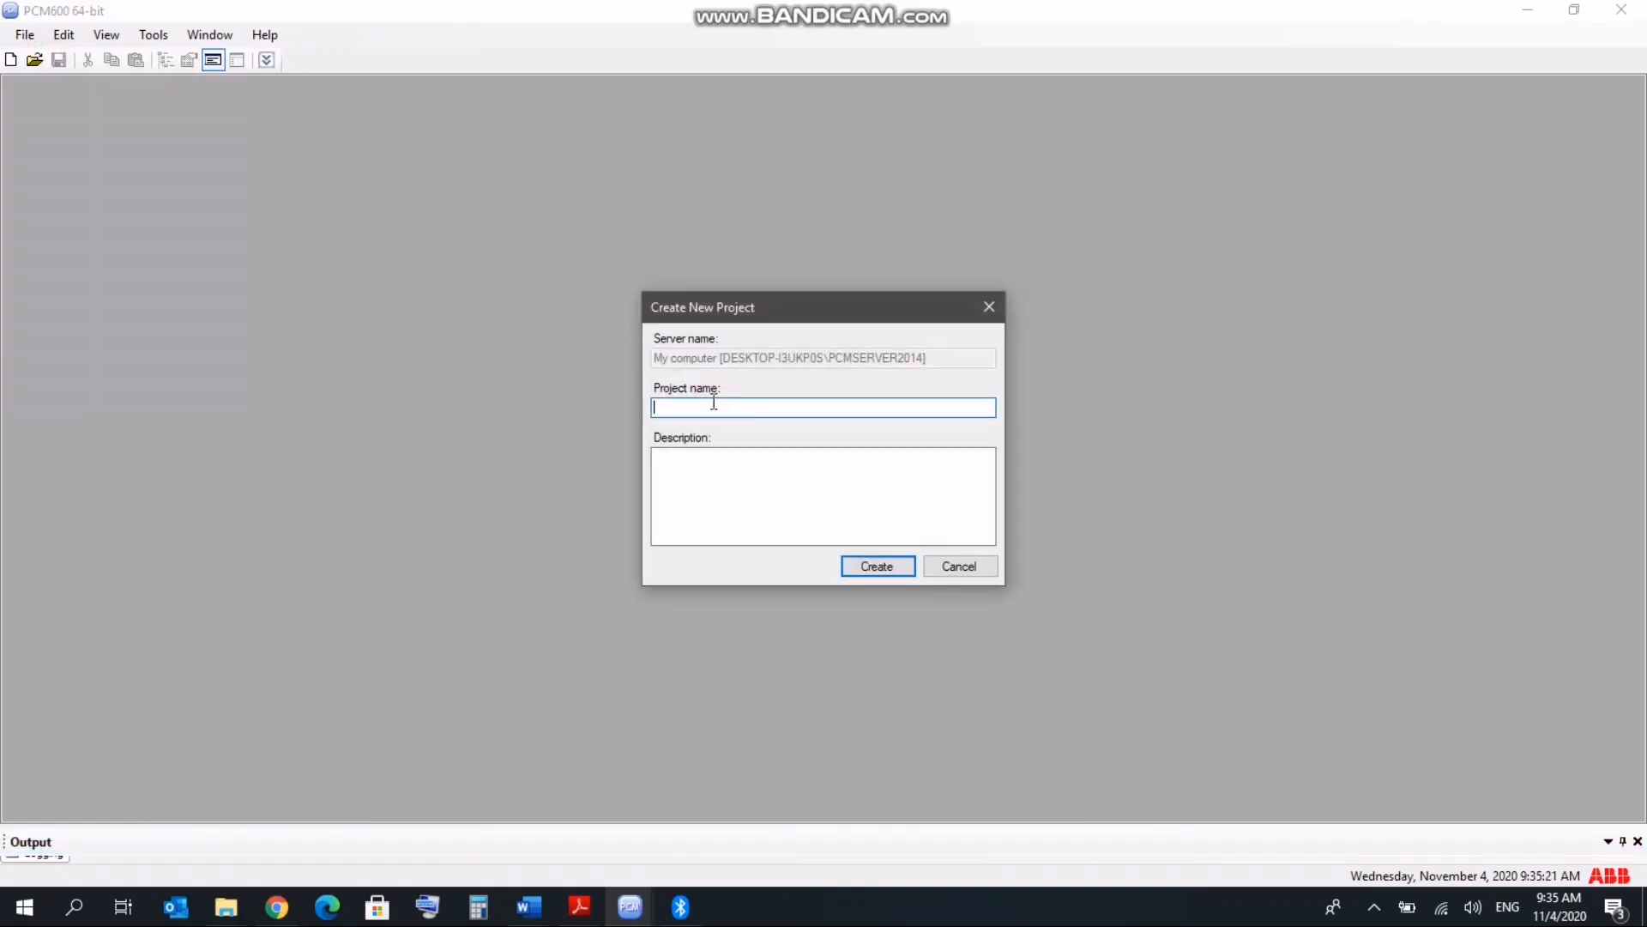
type("test")
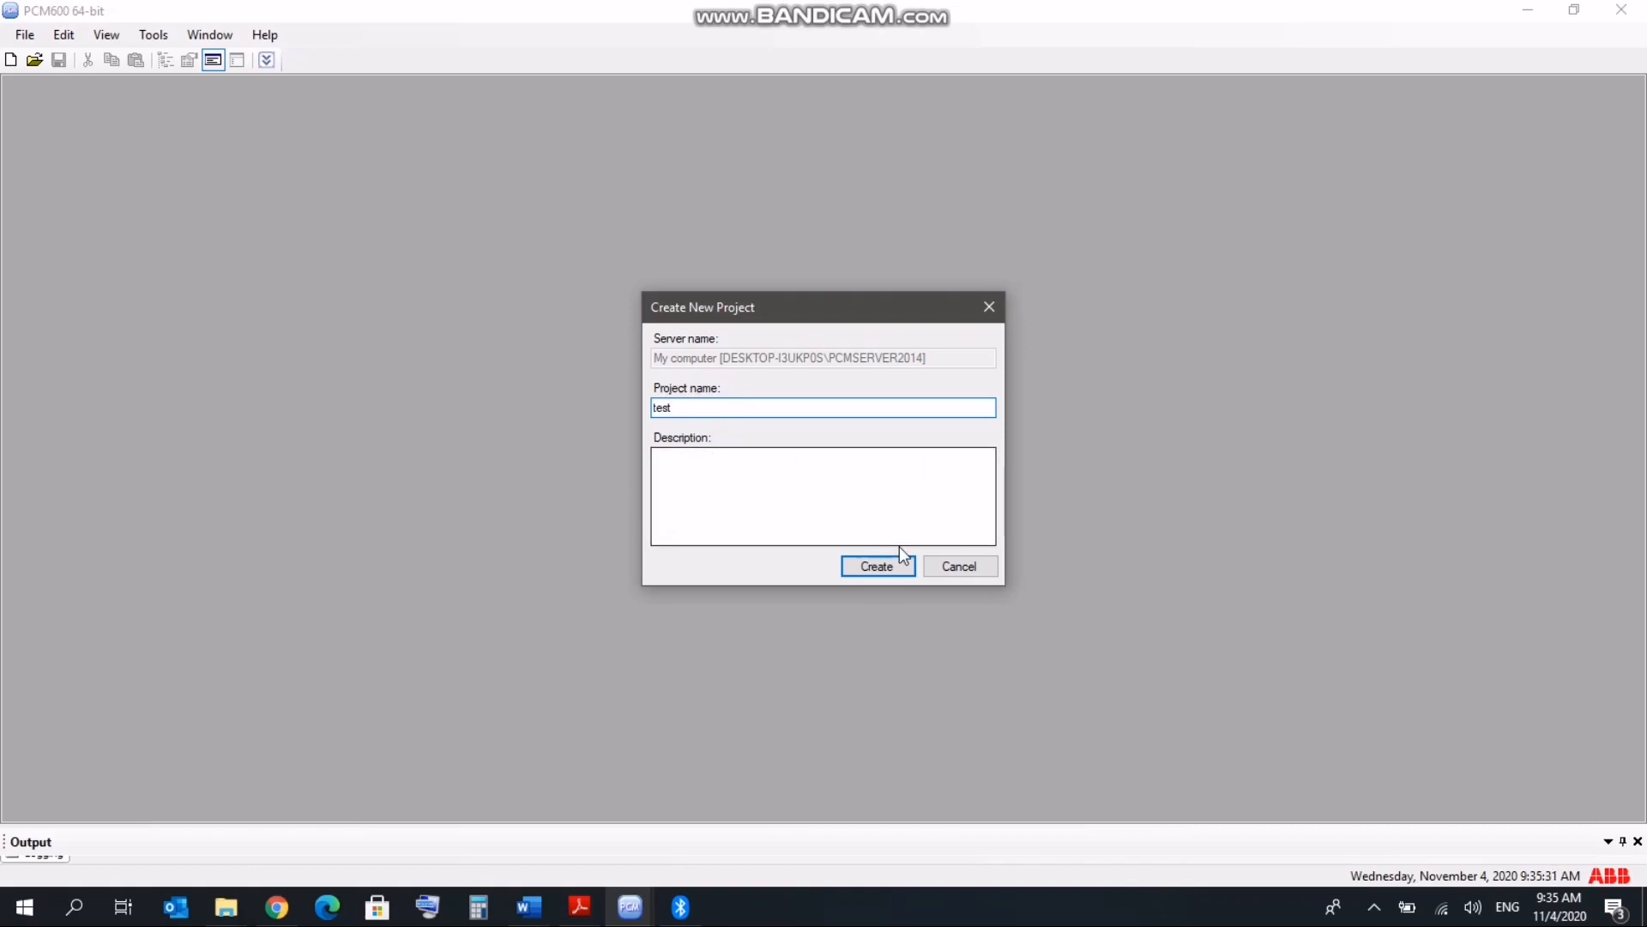
left_click(889, 567)
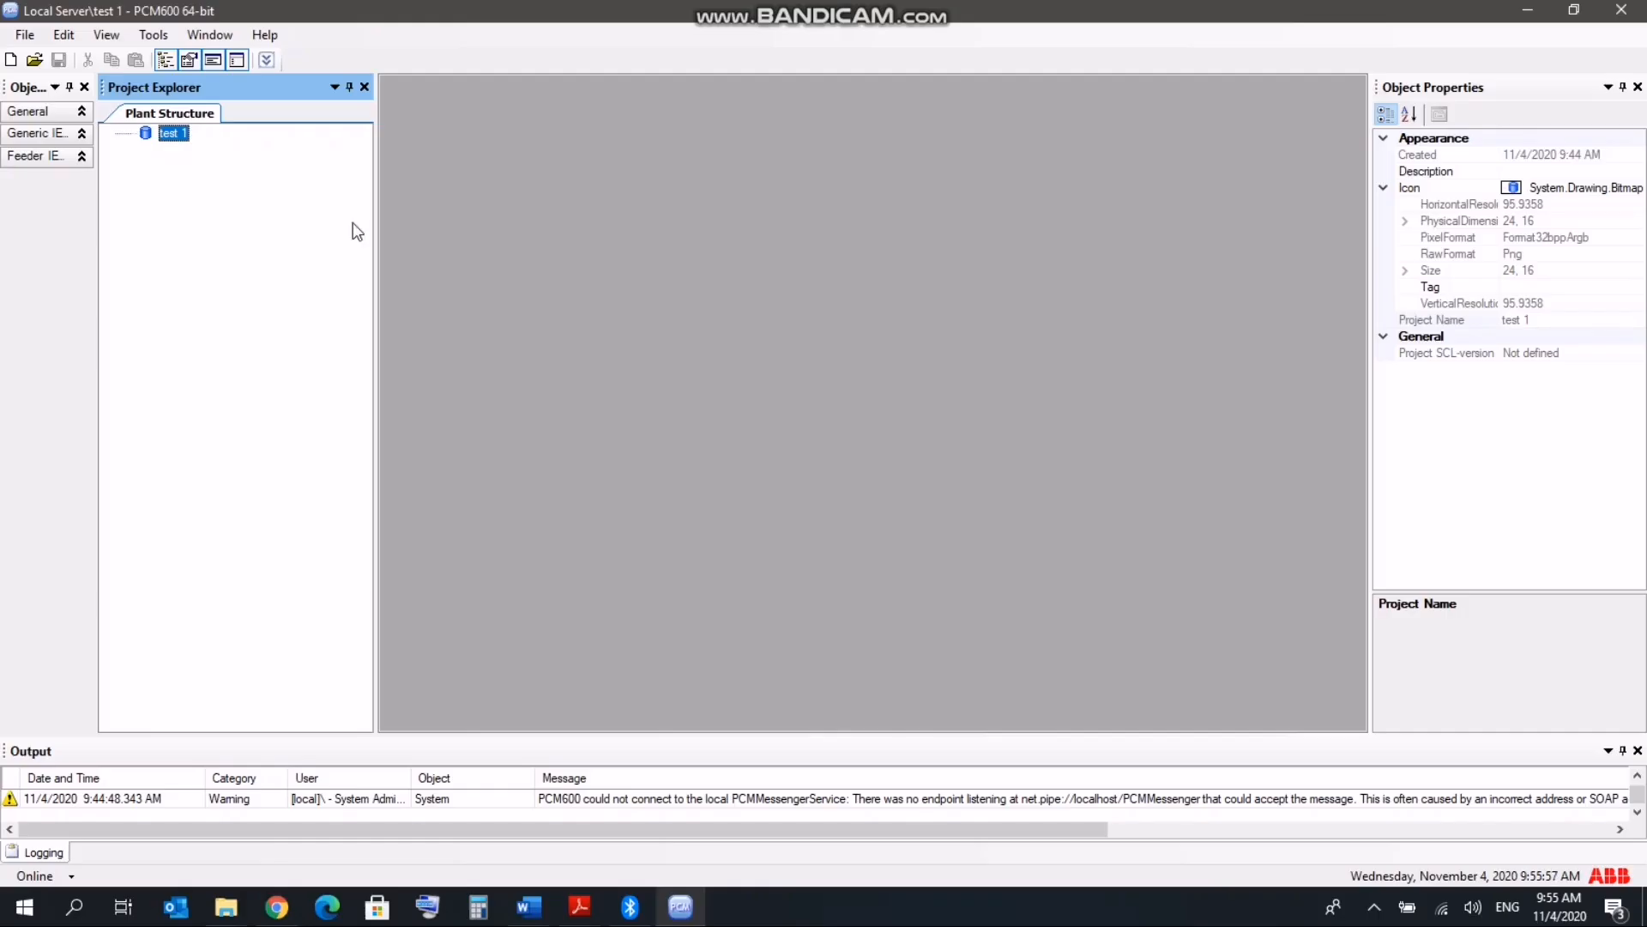
left_click(24, 35)
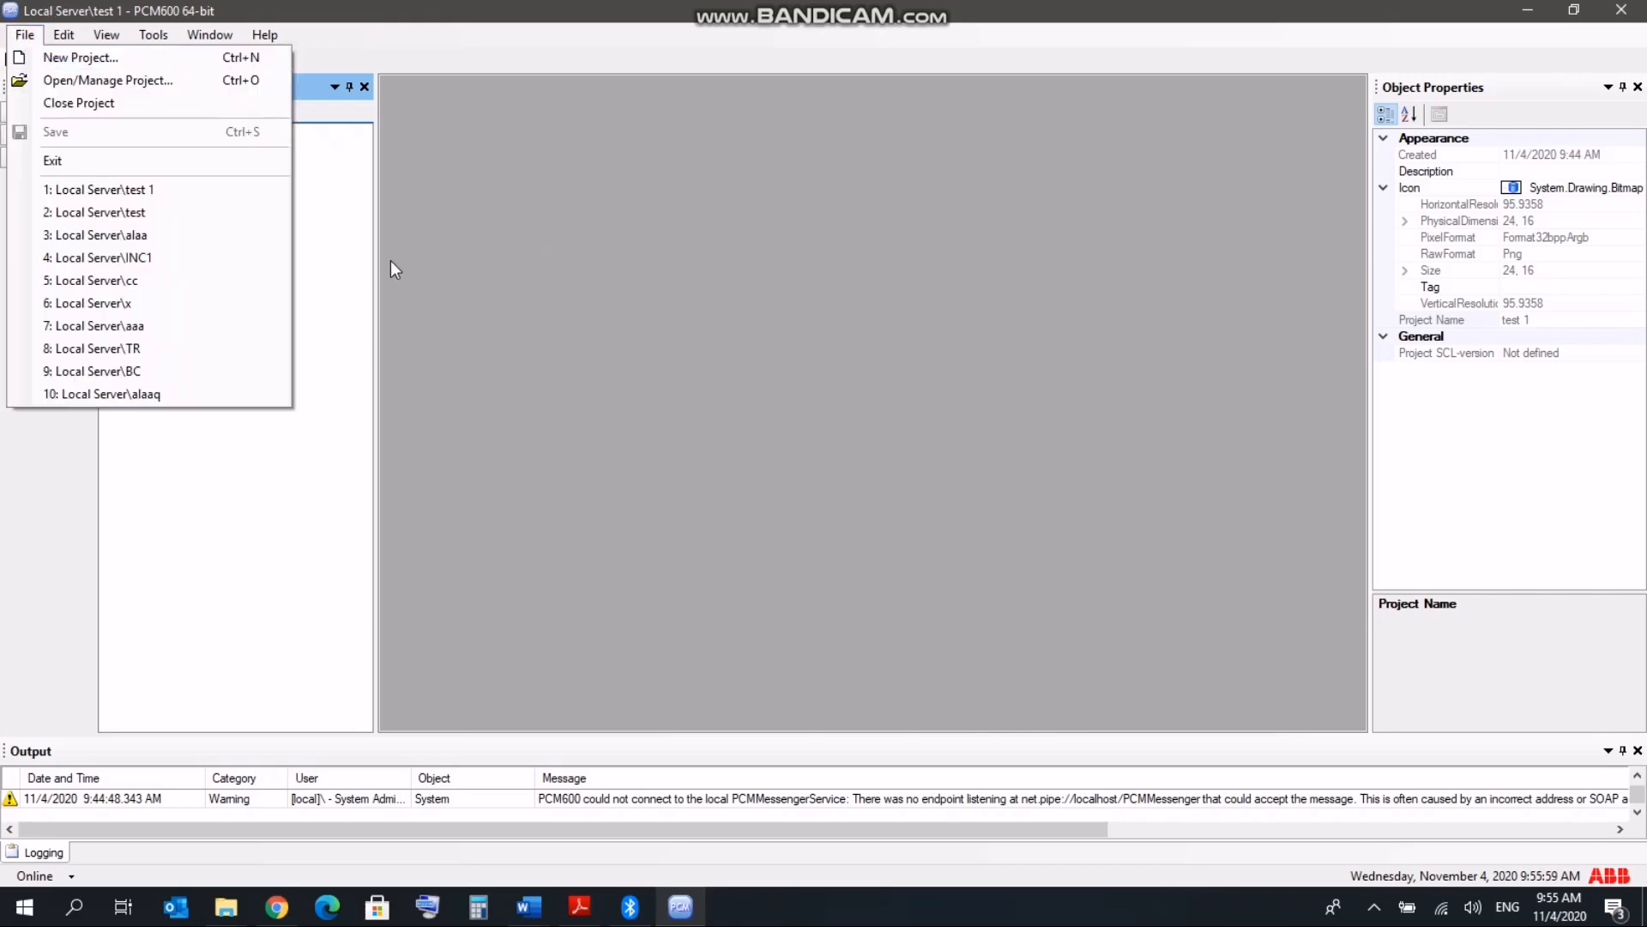
left_click(528, 205)
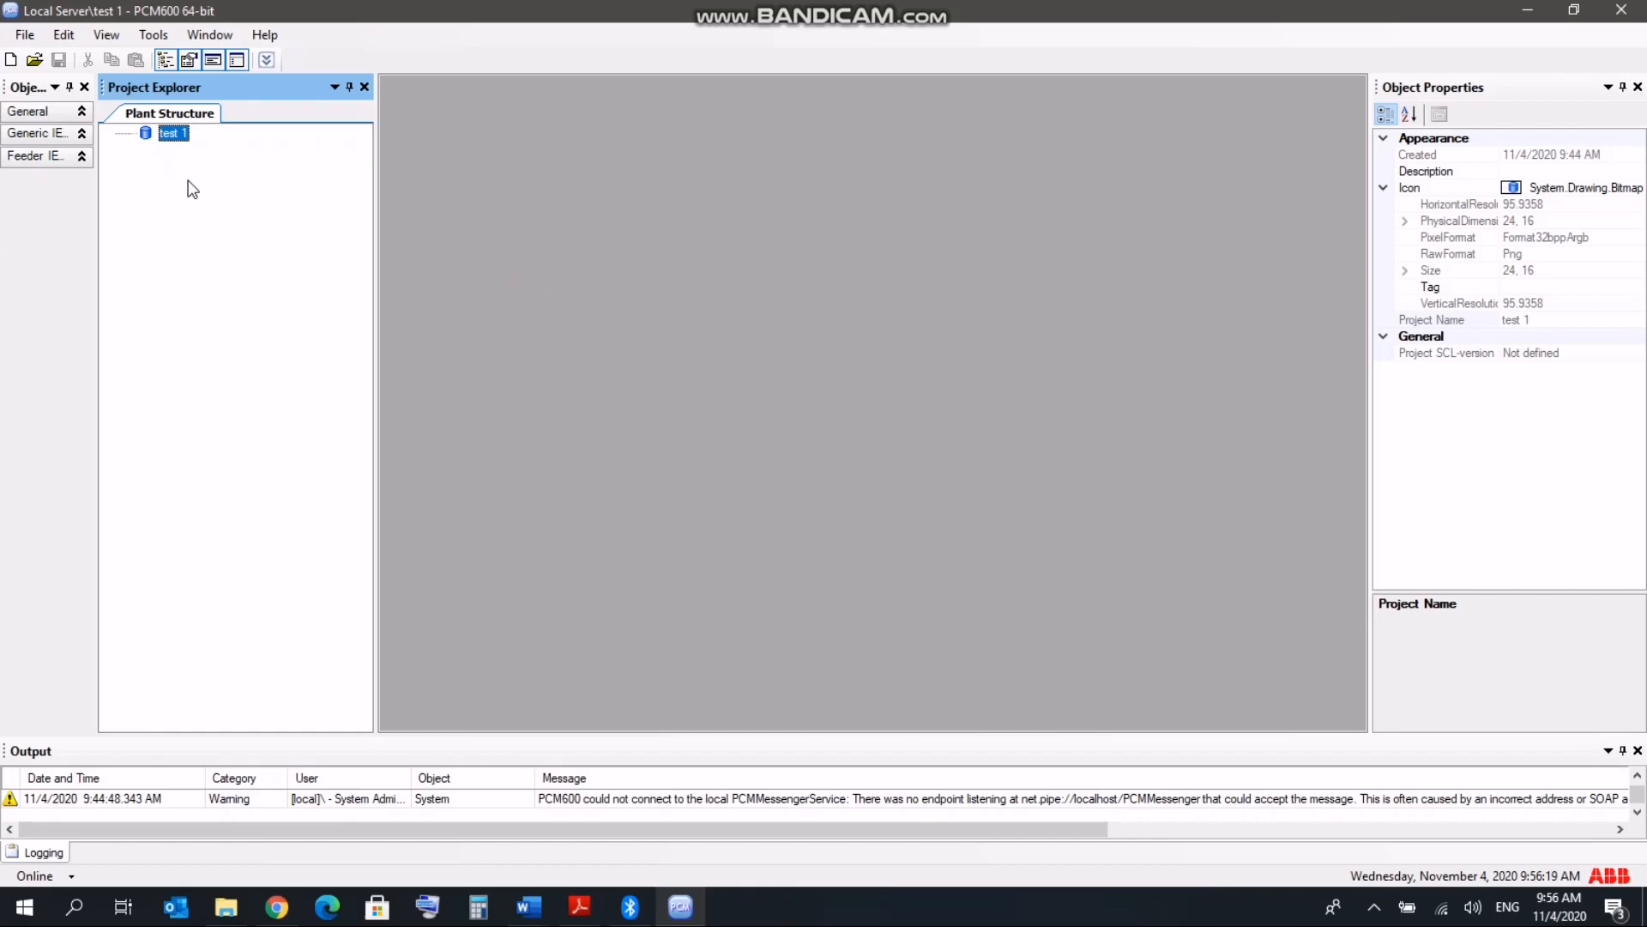
Step: Add a new Substation under the test 1 project in the plant structure
right_click(154, 143)
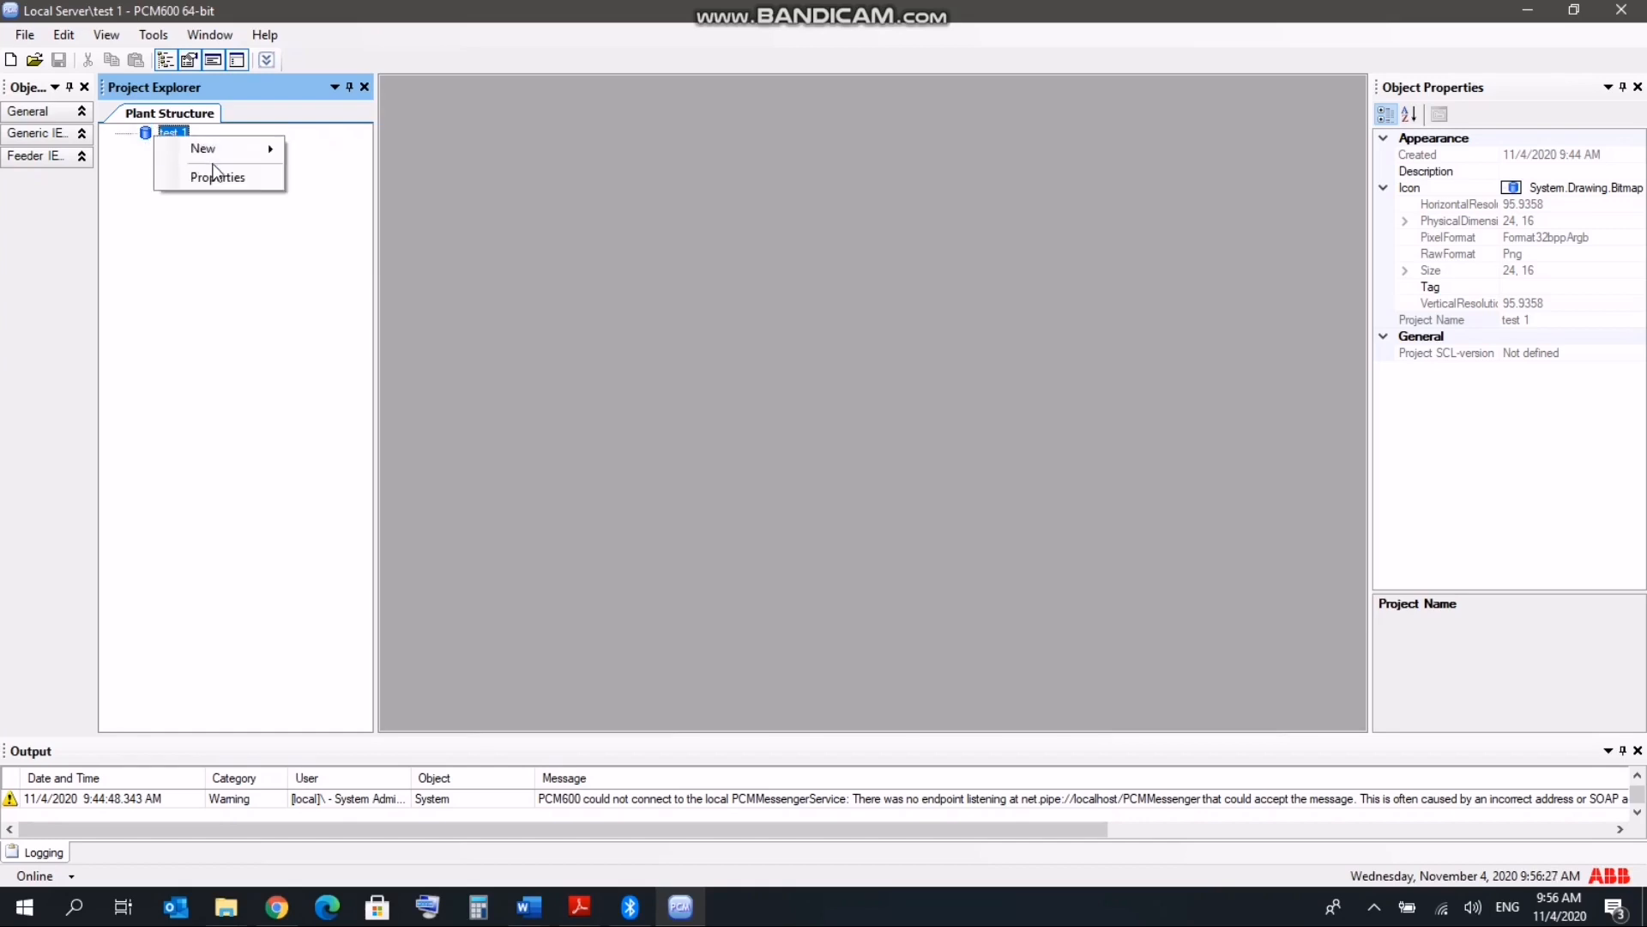
mouse_move(218, 151)
mouse_move(361, 151)
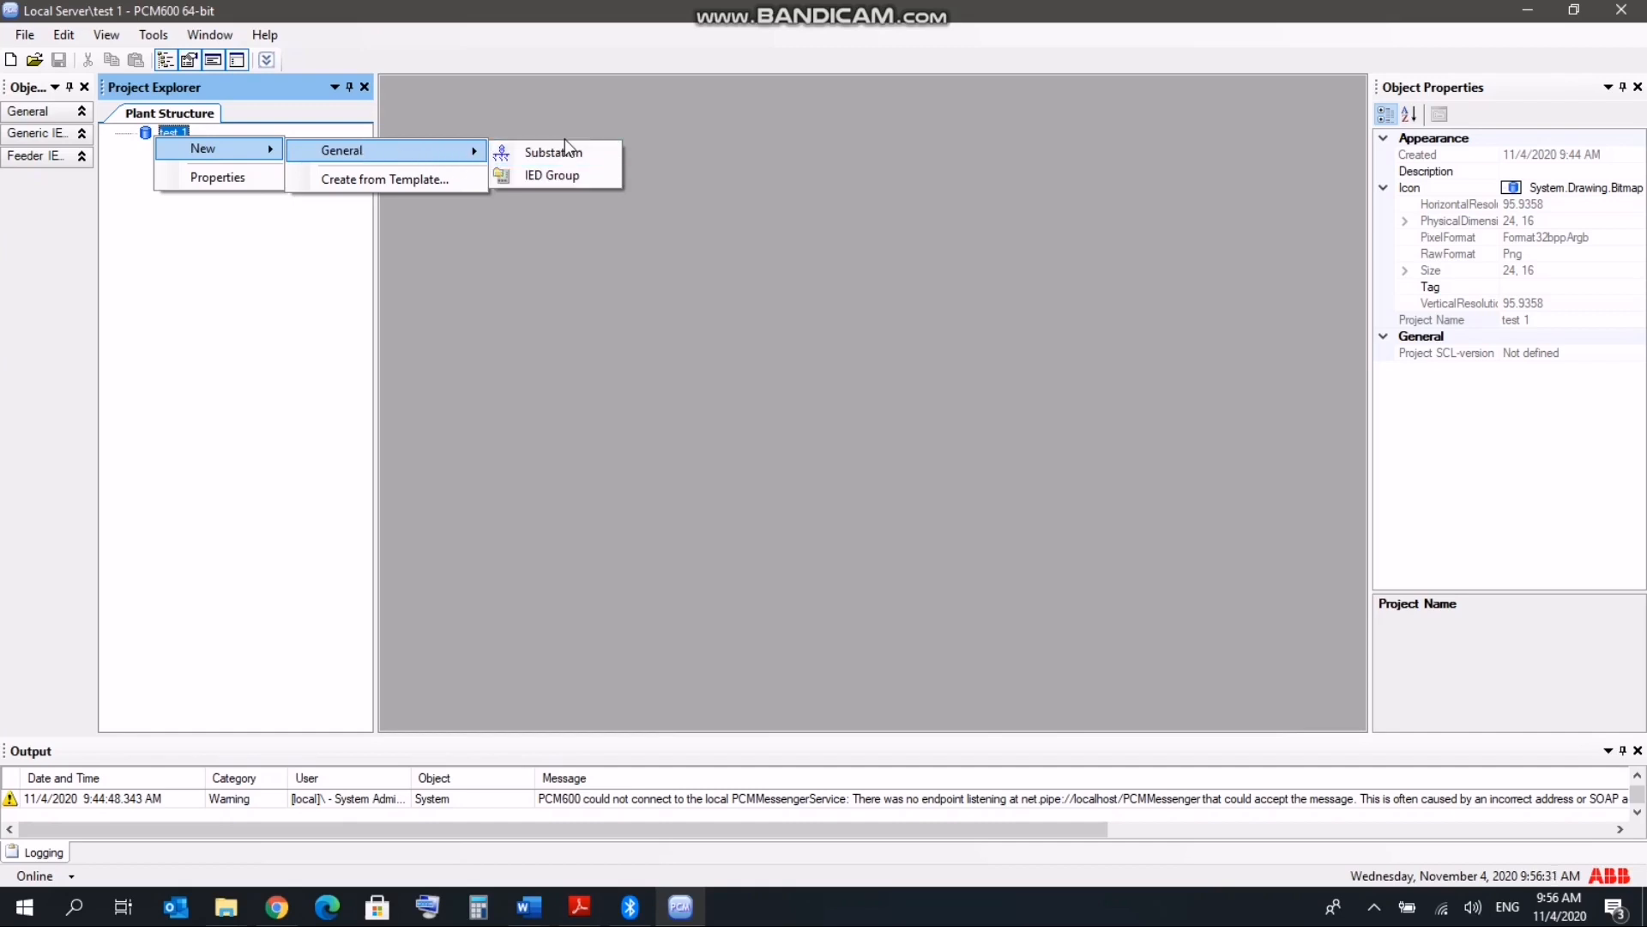
left_click(566, 159)
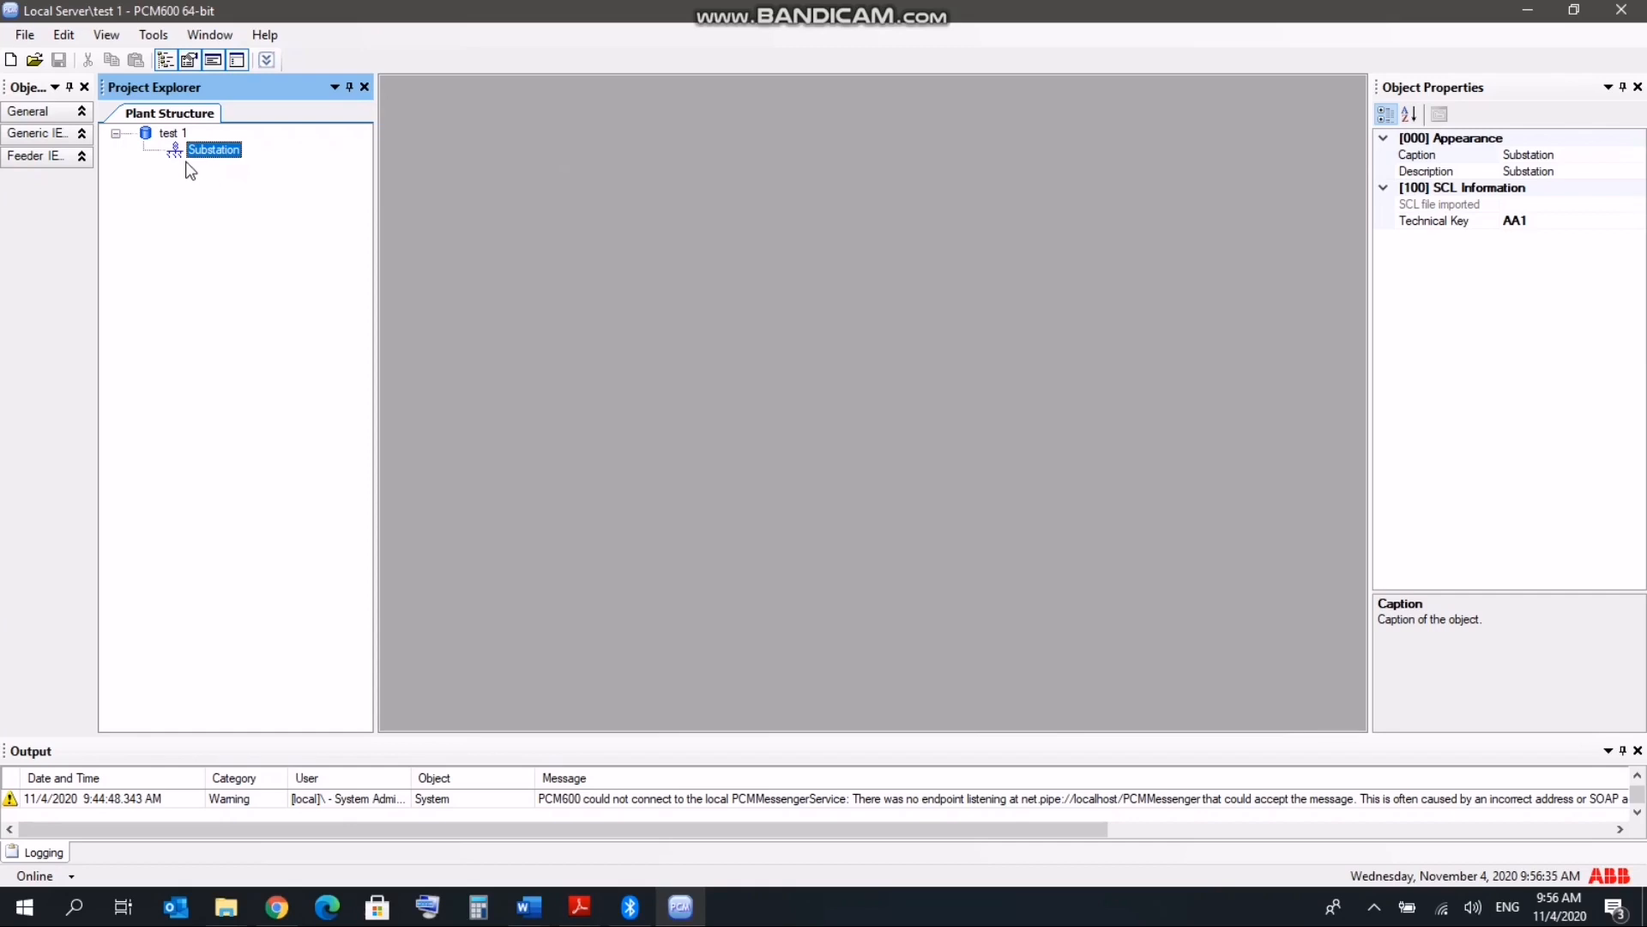
Step: Add a new Voltage Level under the substation
right_click(209, 147)
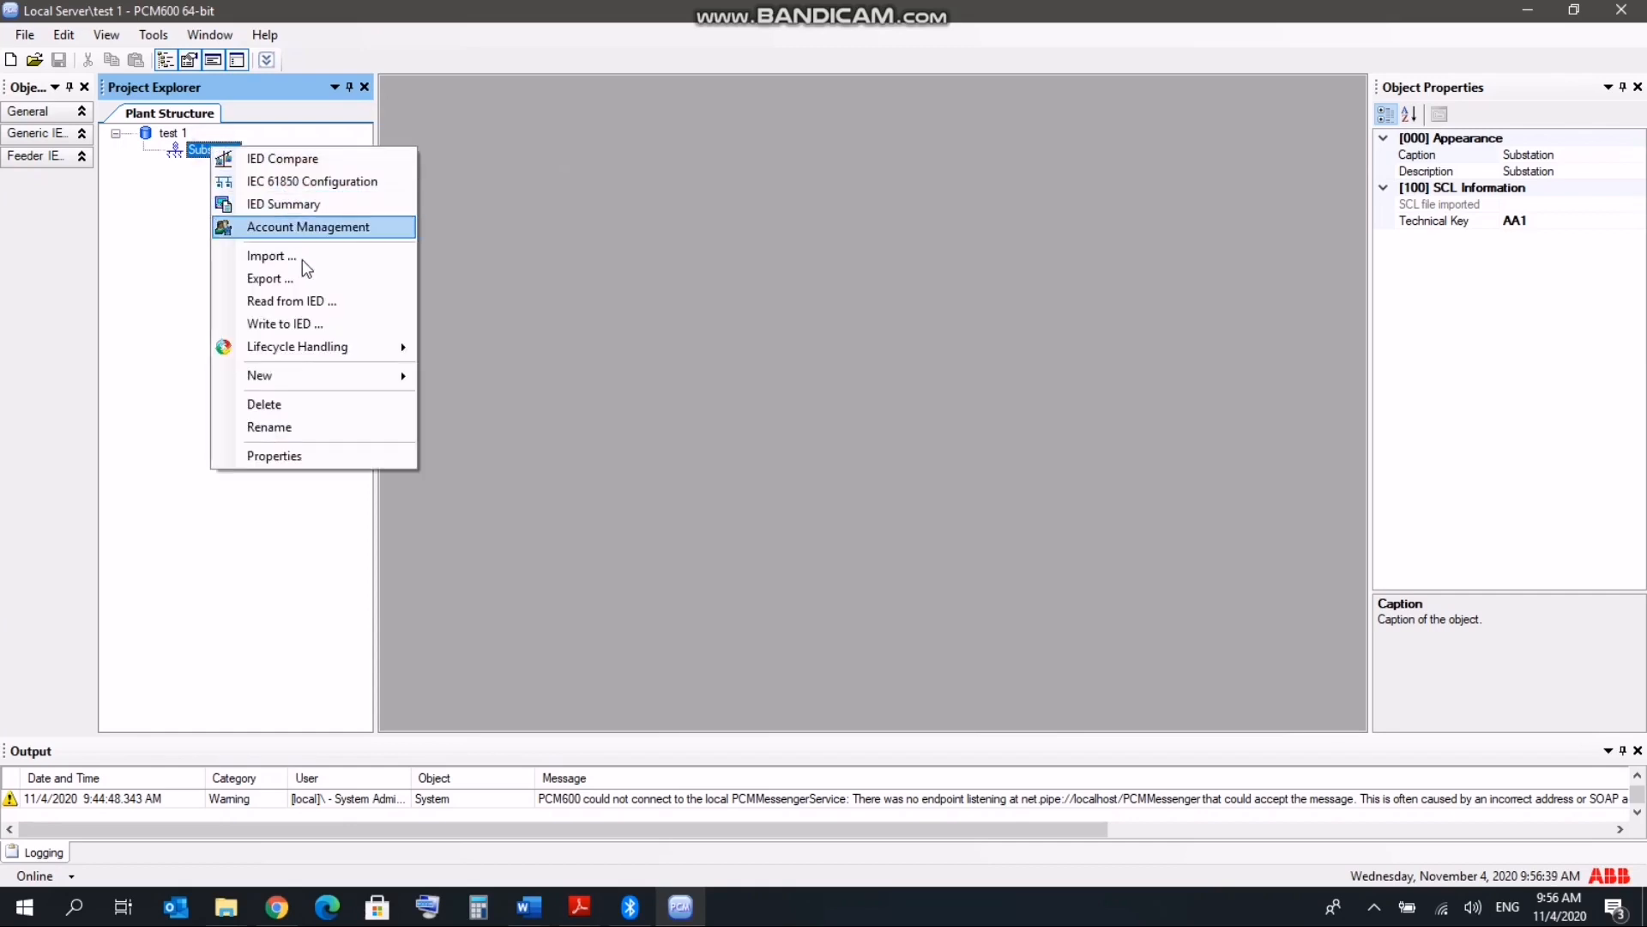
mouse_move(337, 382)
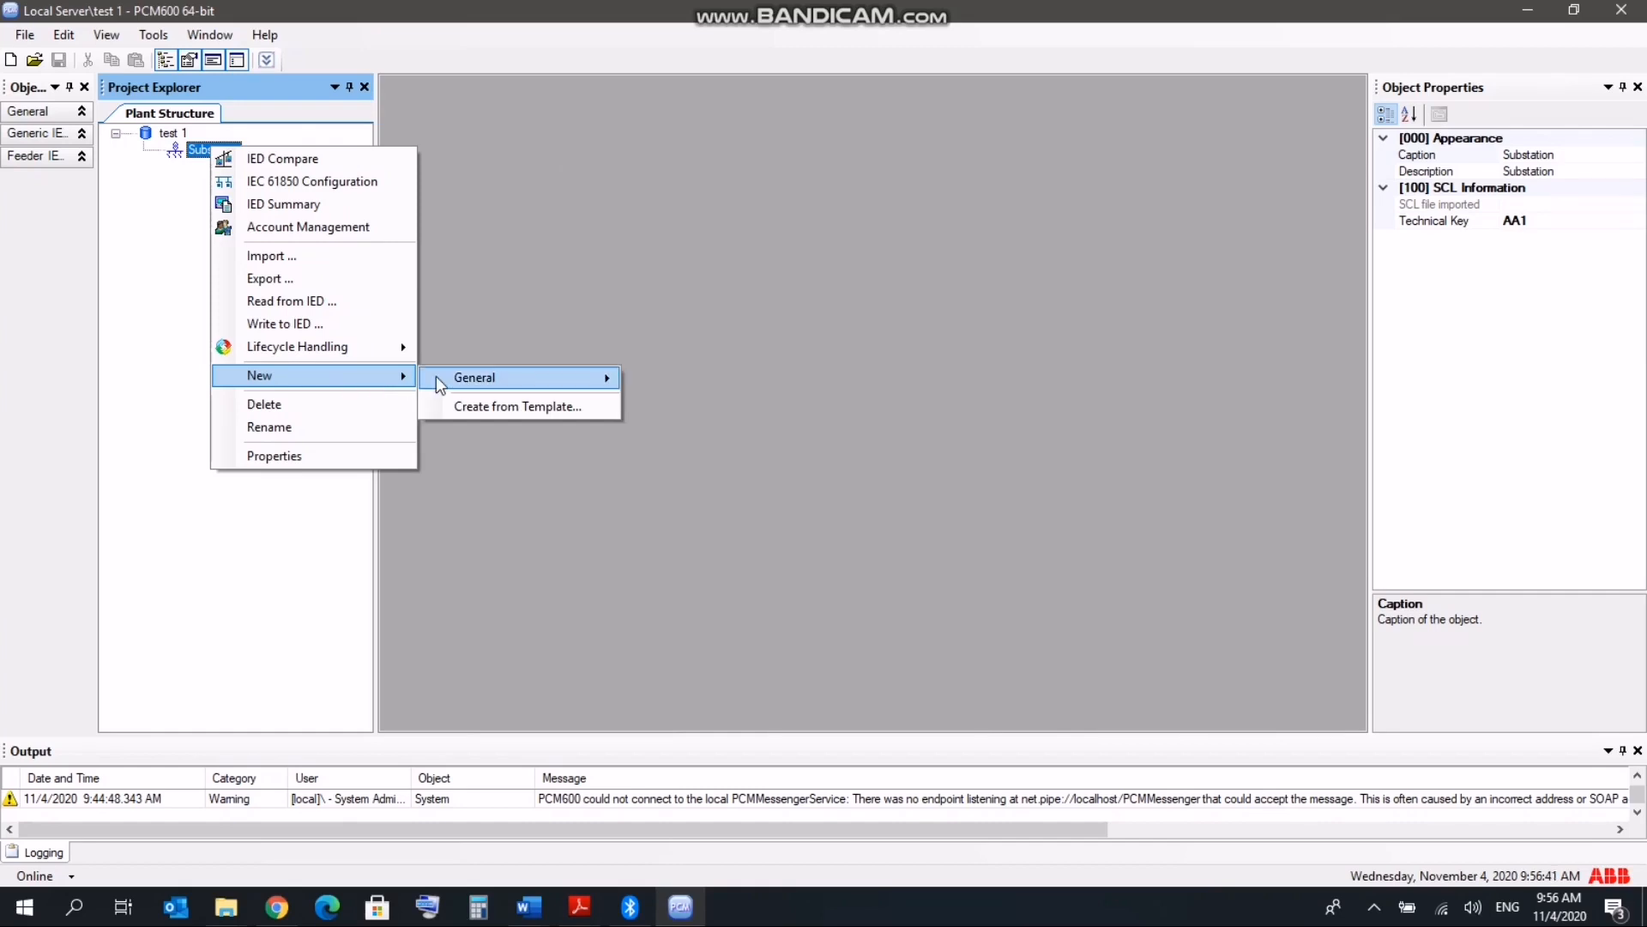
mouse_move(492, 384)
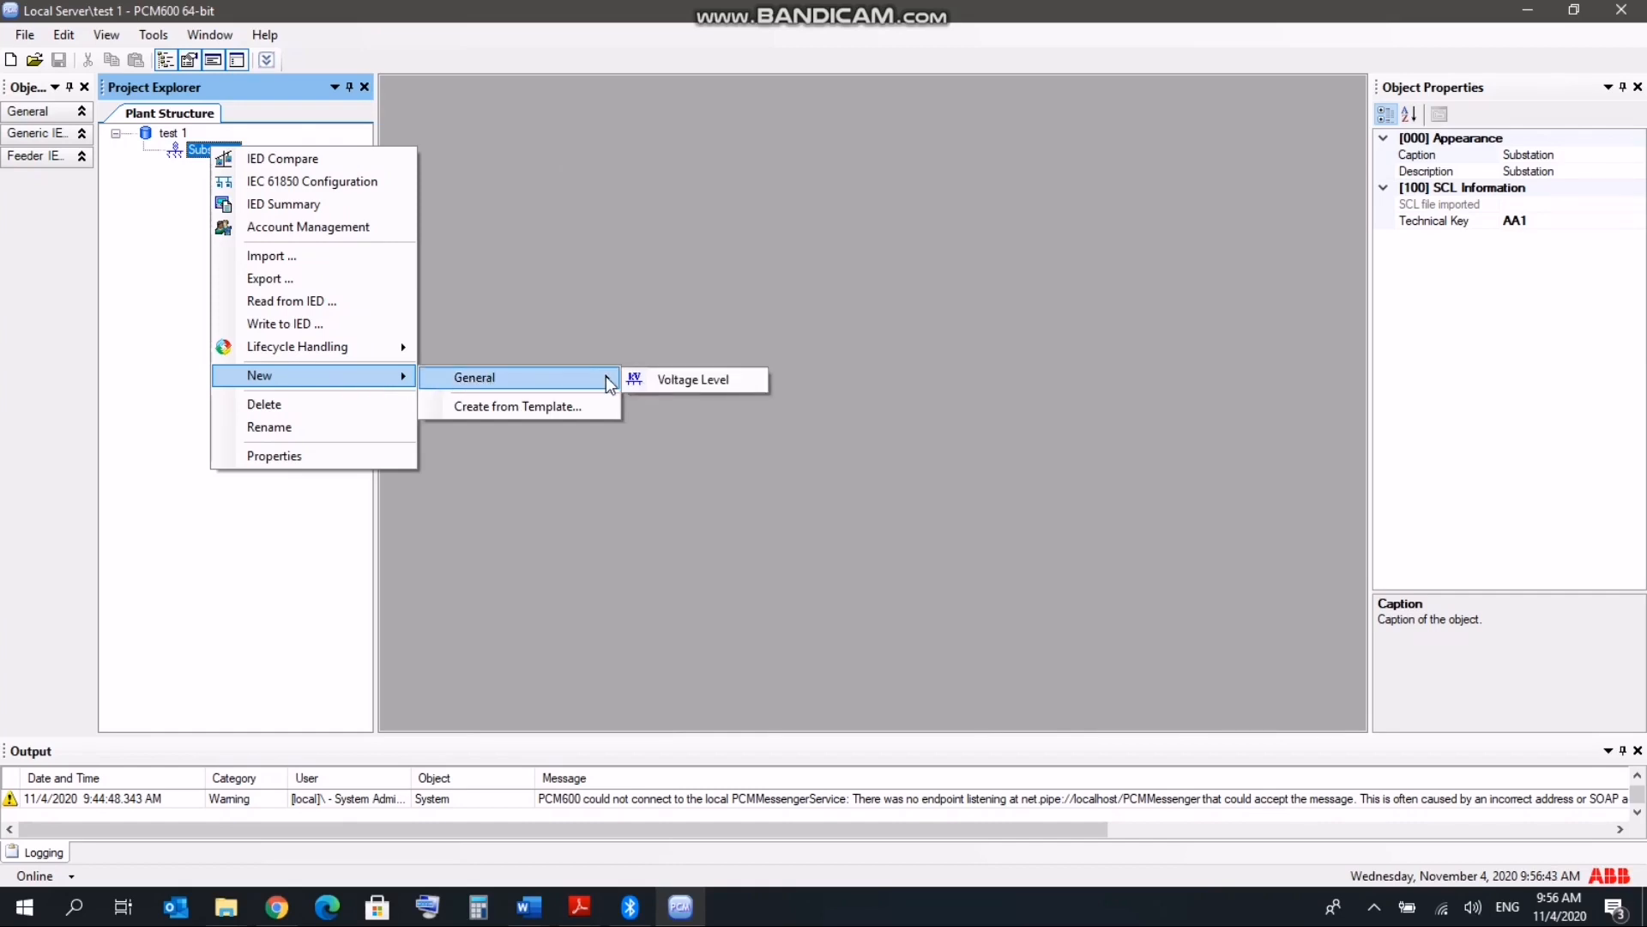
left_click(670, 378)
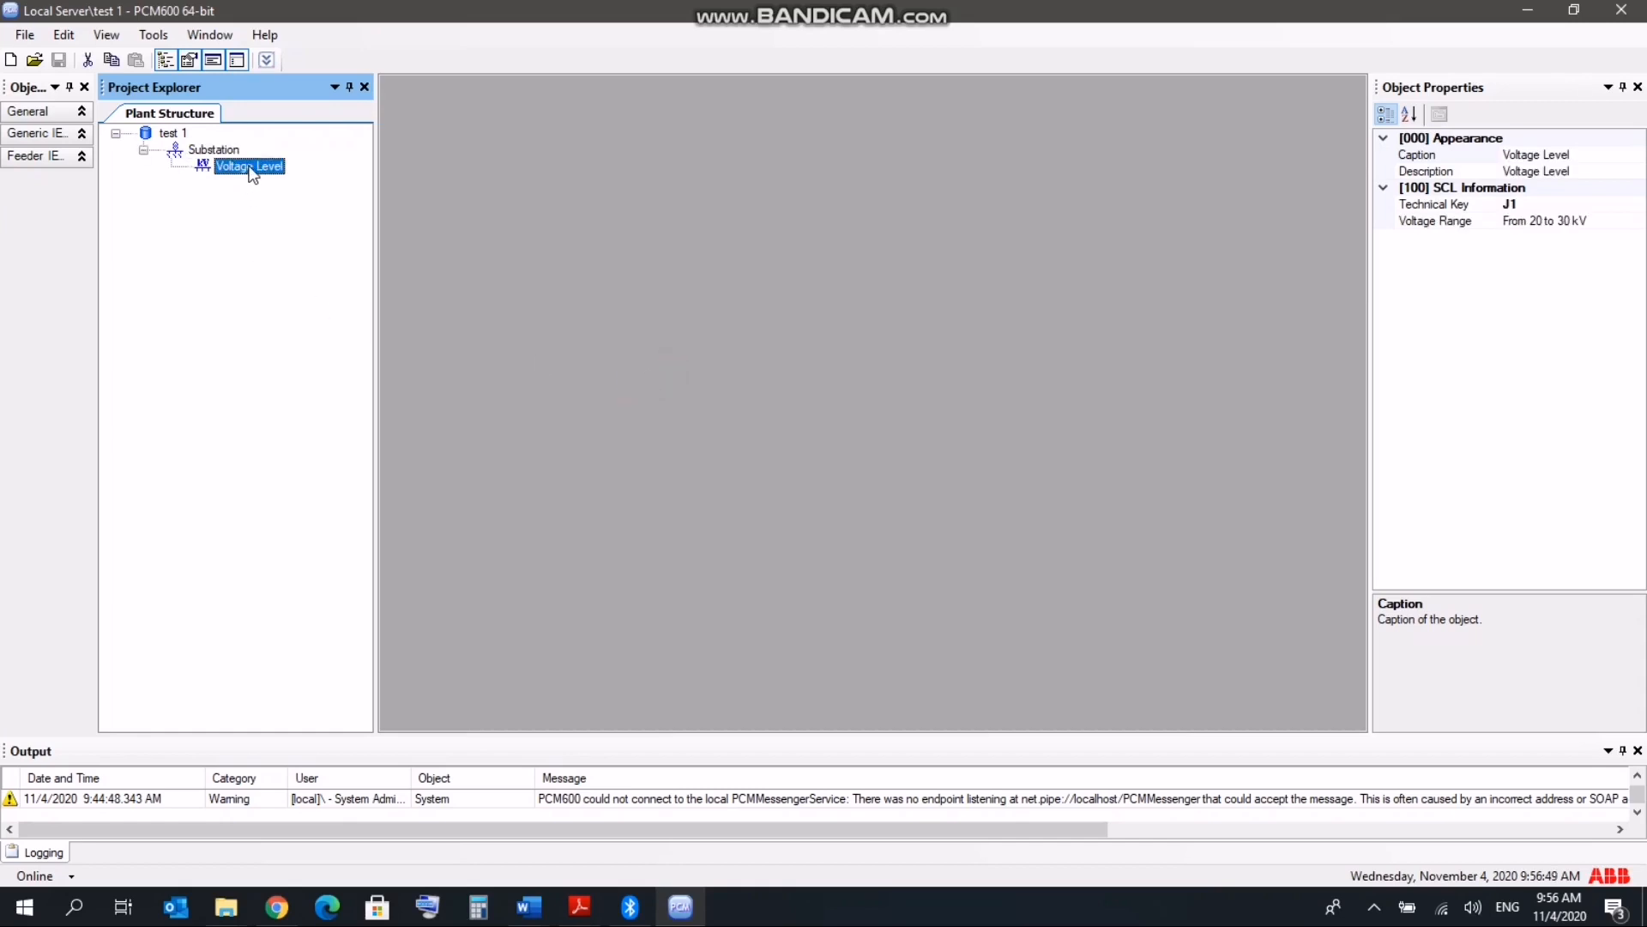
Step: Add a new Bay under the voltage level
right_click(250, 168)
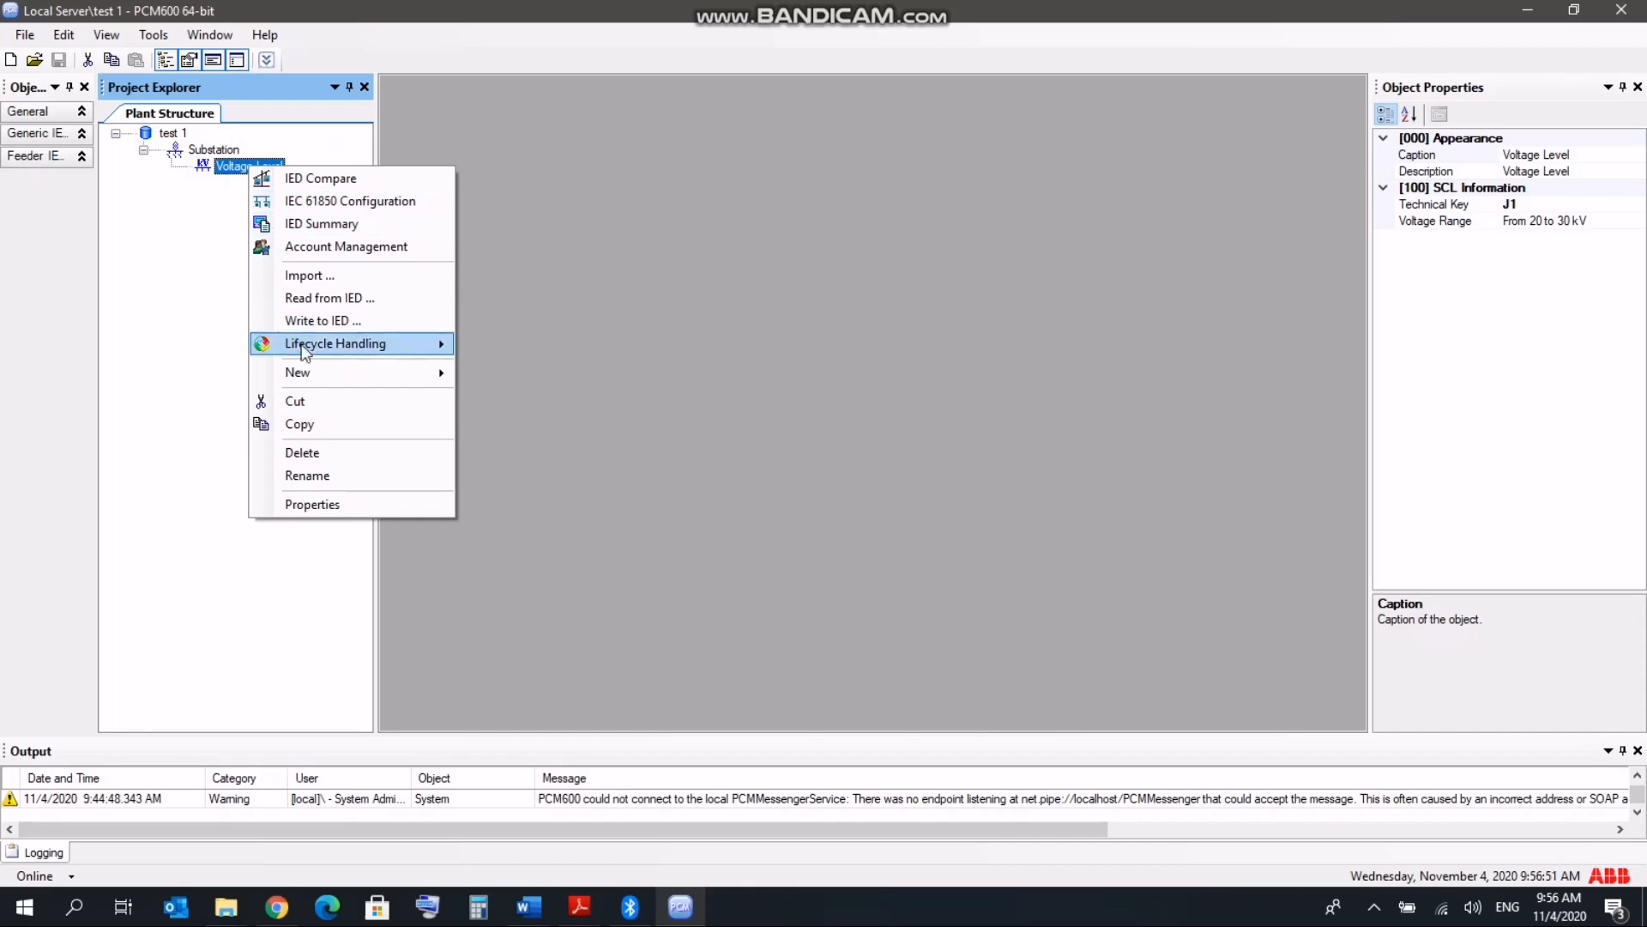
mouse_move(319, 372)
mouse_move(544, 378)
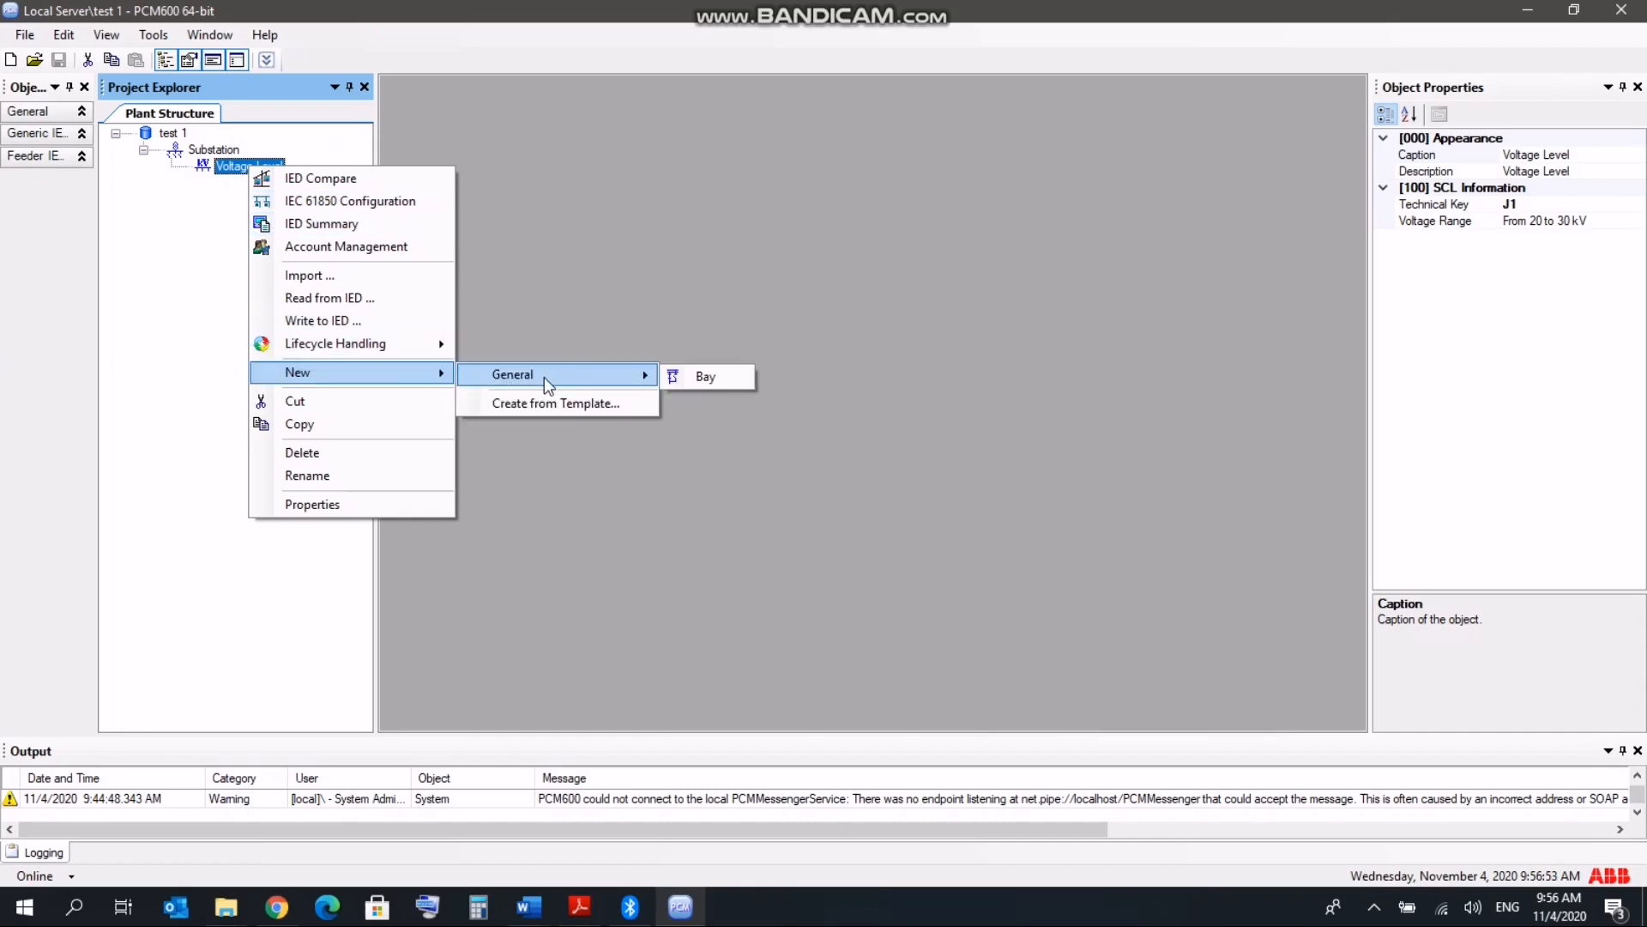
left_click(700, 377)
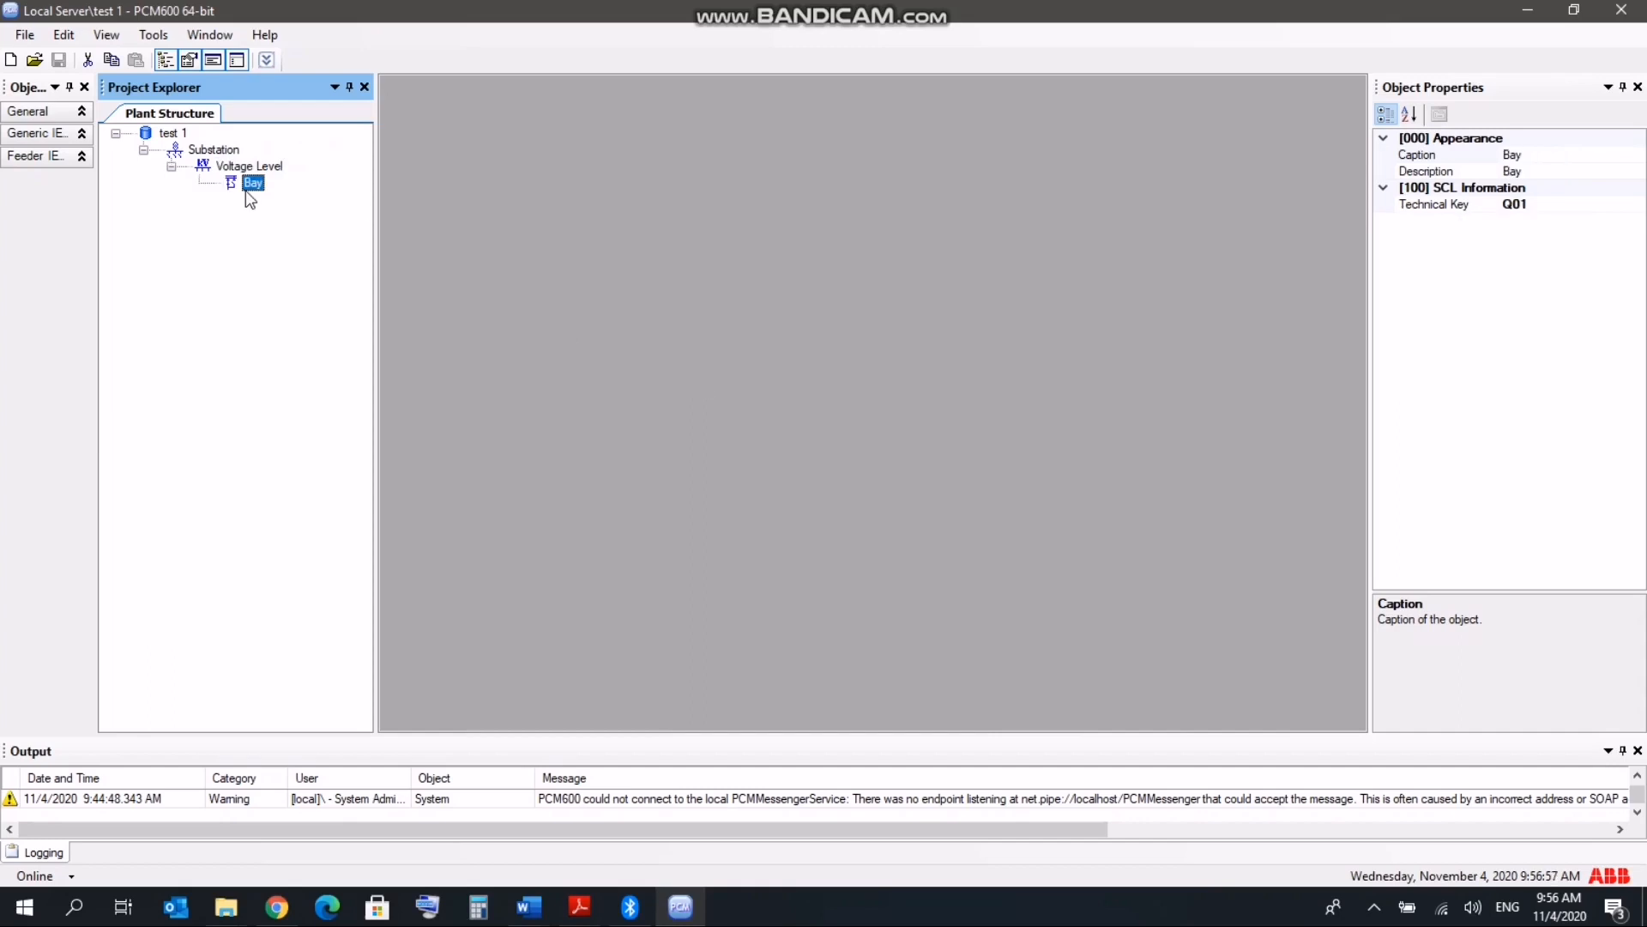
Step: Add a REF615 feeder IED under the bay and cancel its configuration wizard at the configuration mode selection
right_click(247, 185)
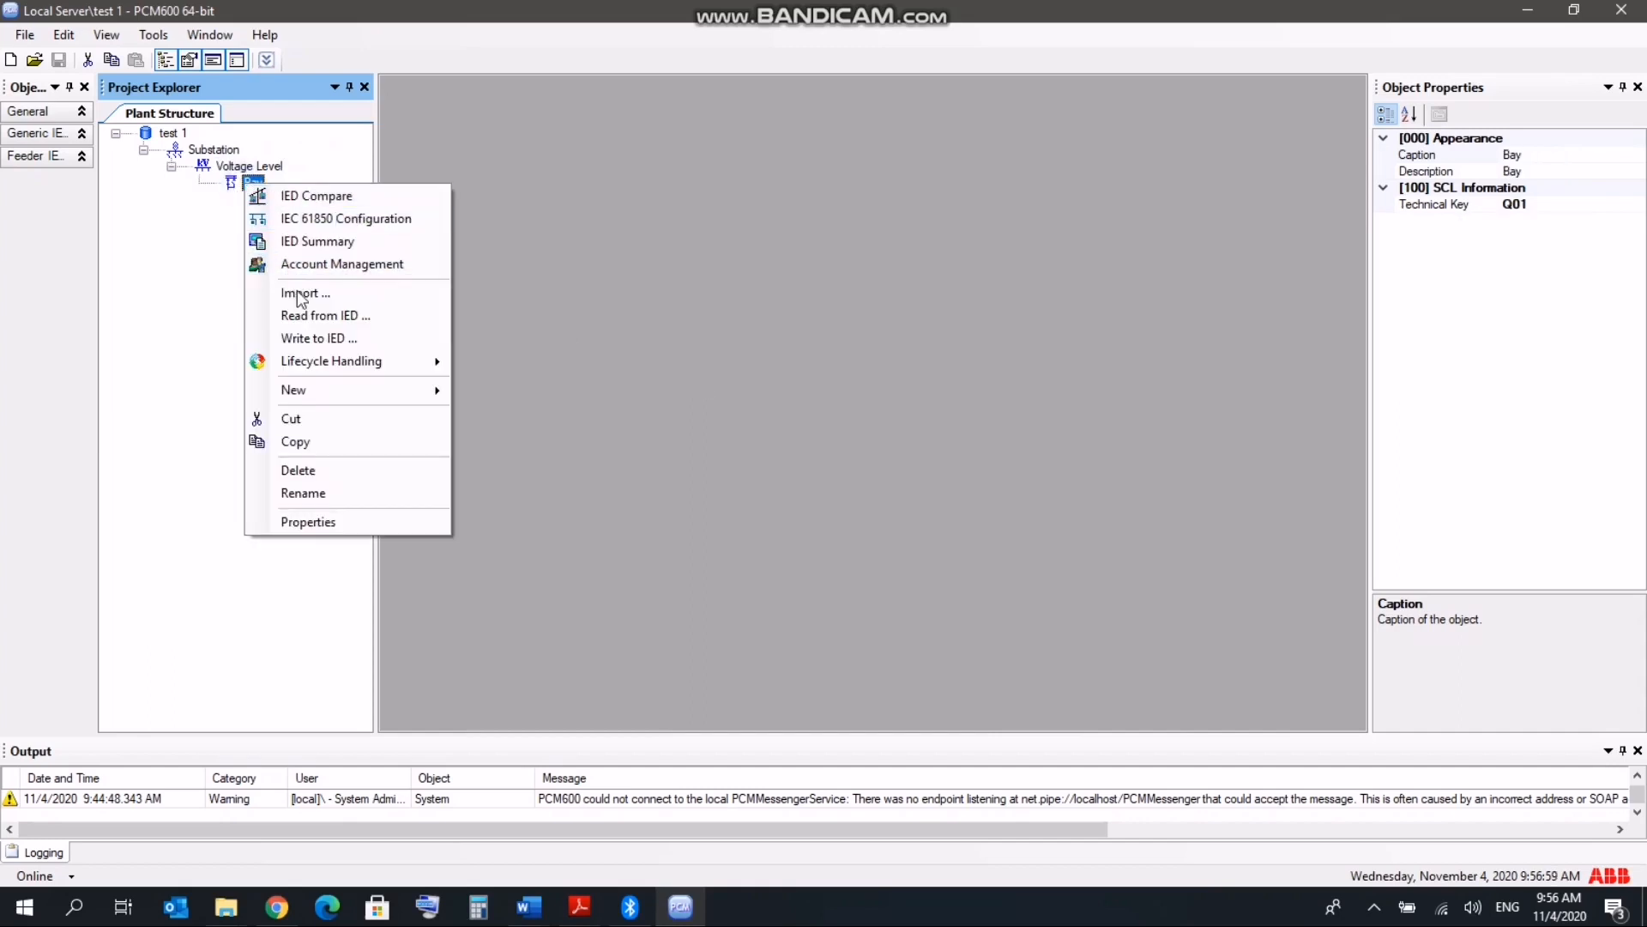
mouse_move(350, 388)
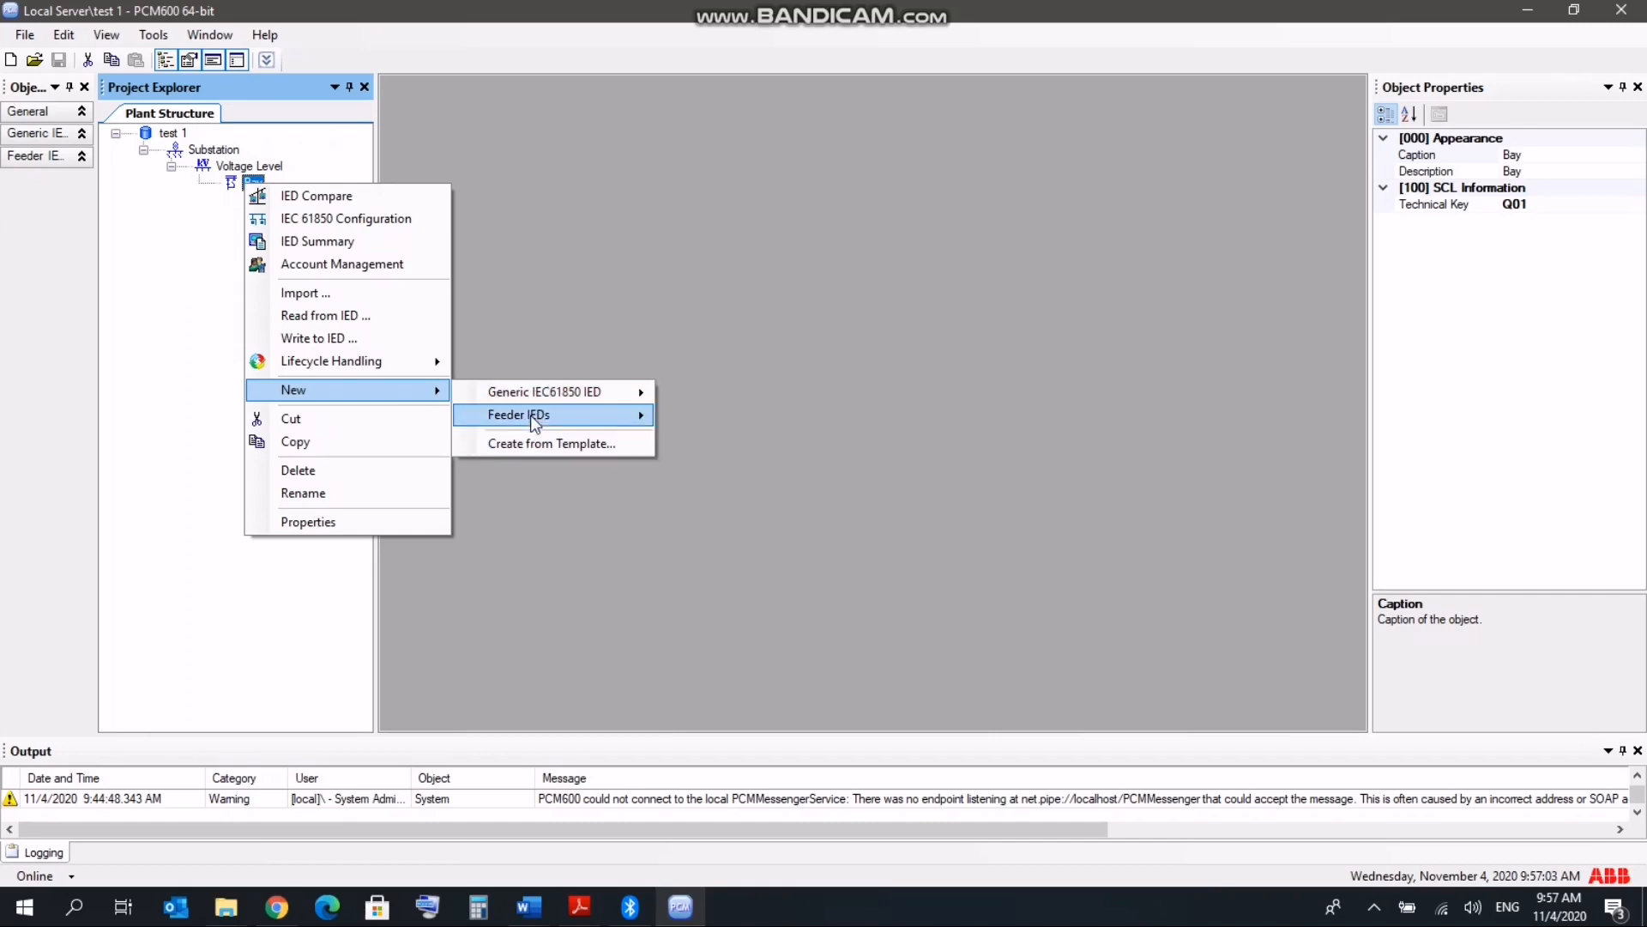
mouse_move(533, 420)
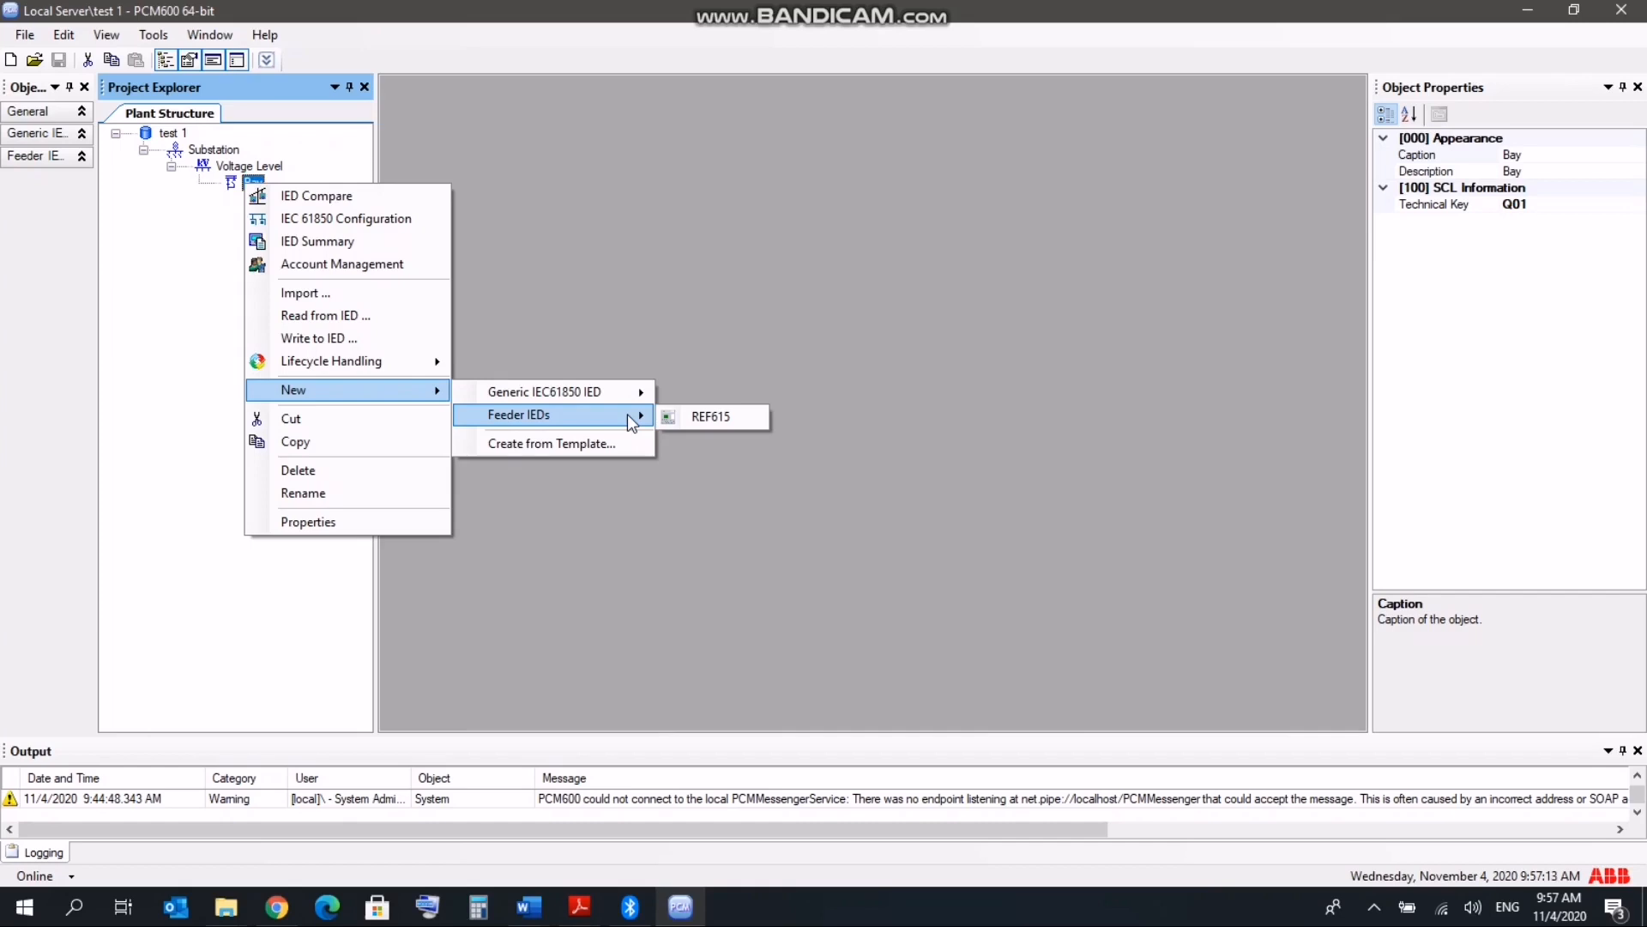
left_click(713, 415)
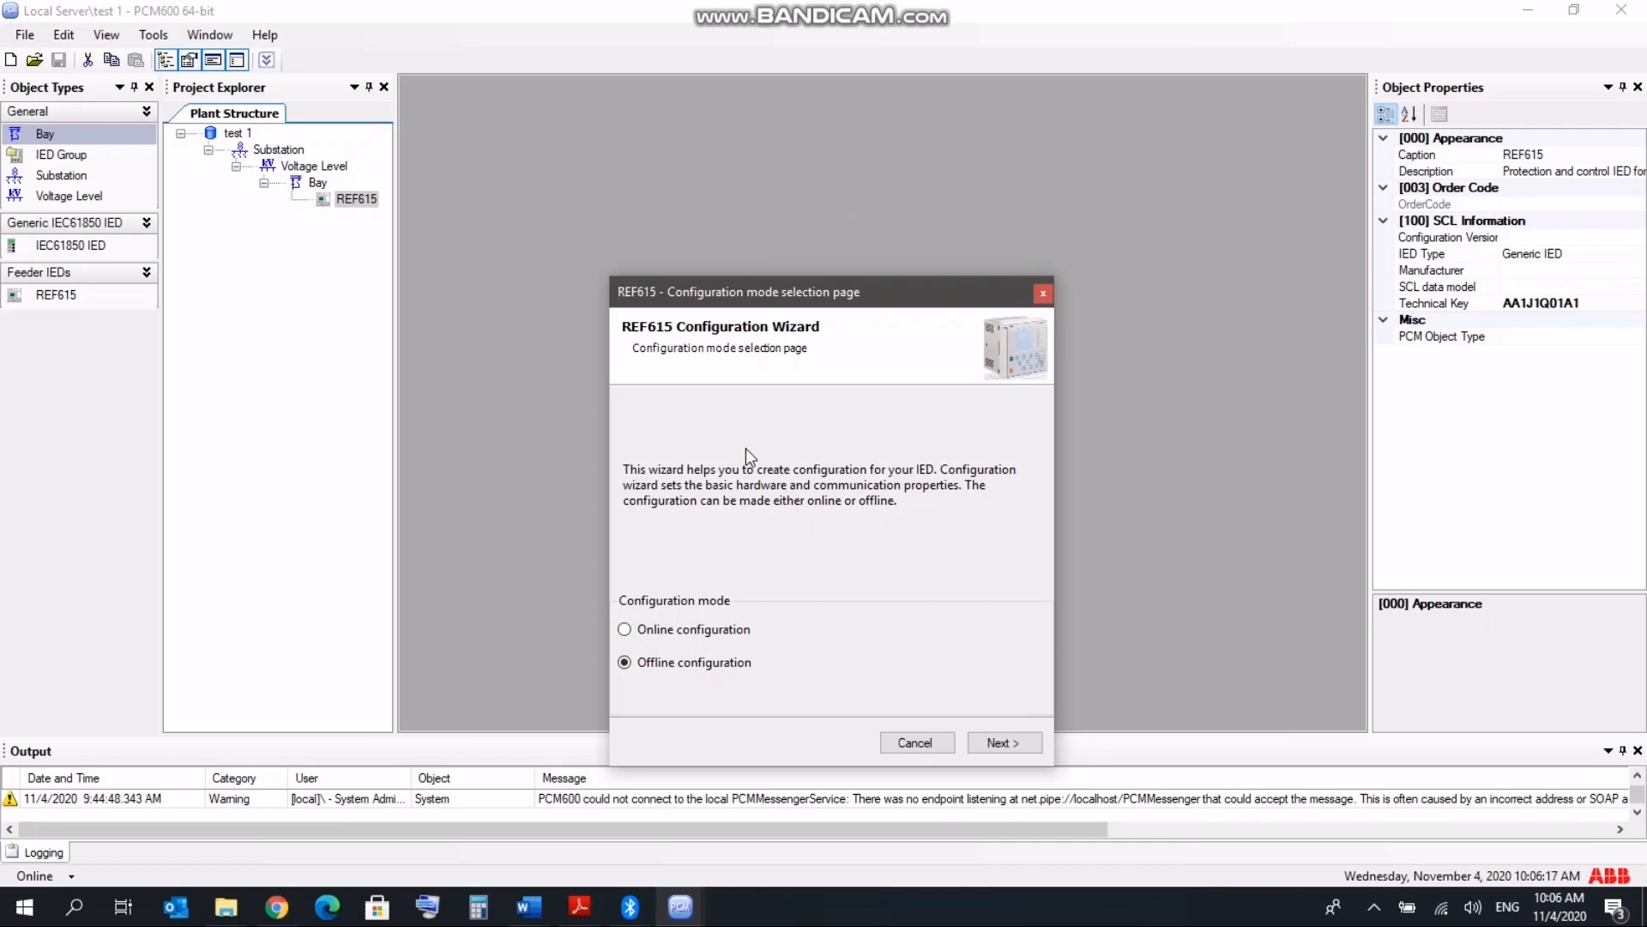
left_click(1043, 296)
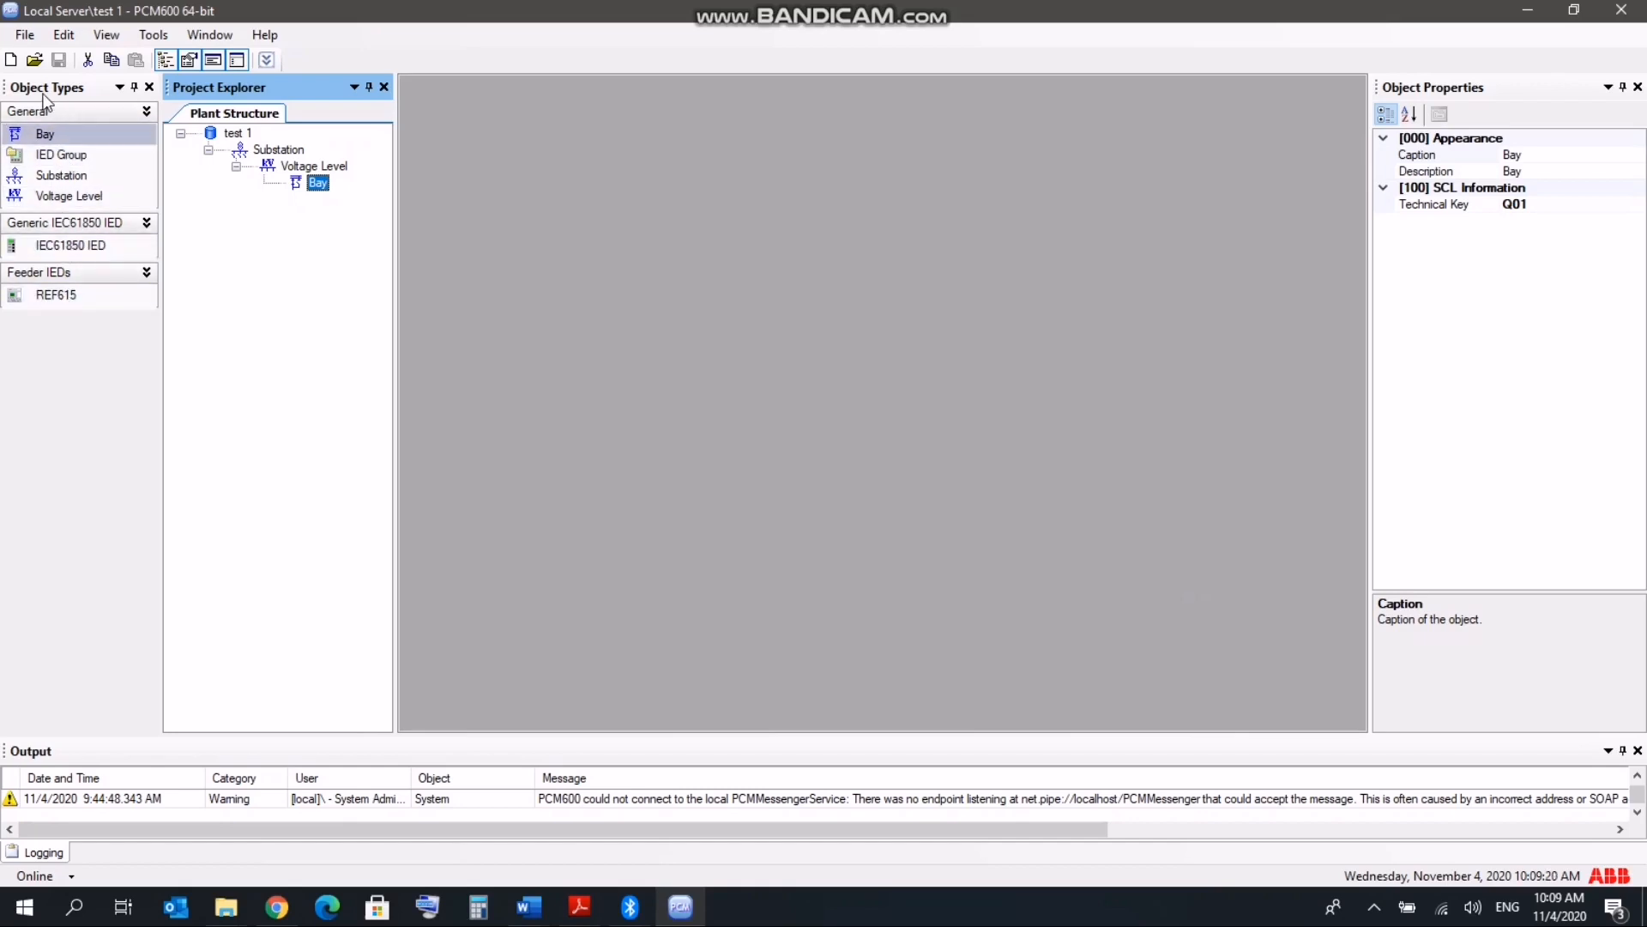
Step: Examine the available object types, including Substation and REF615, and the object properties of the bay and the voltage level
left_click(87, 176)
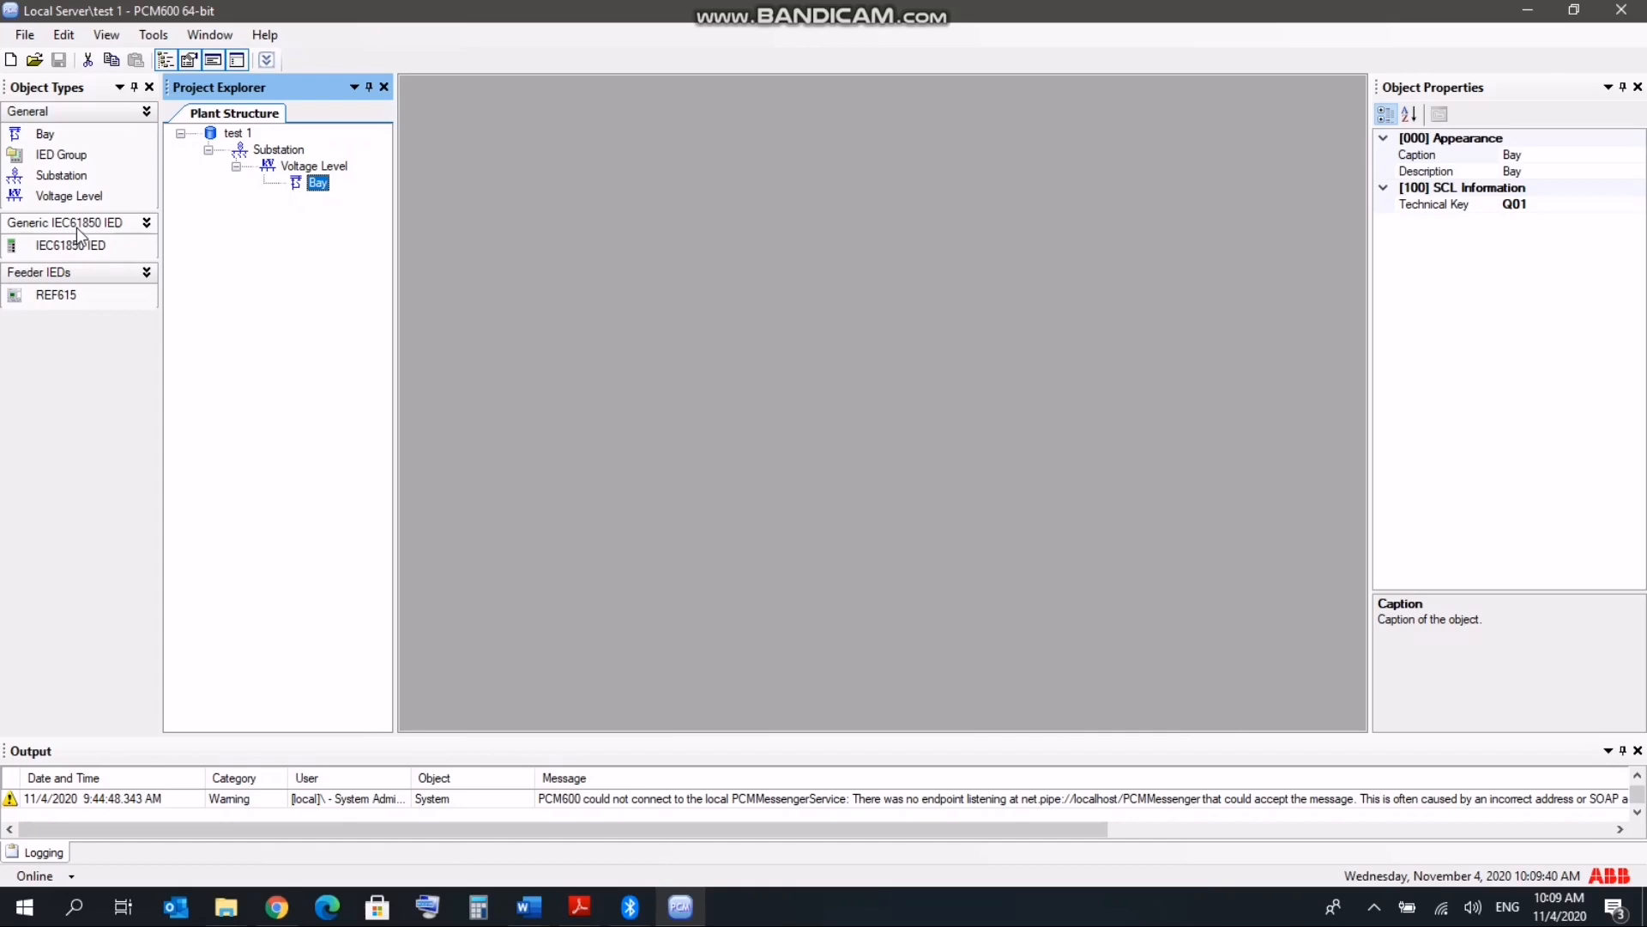
left_click(21, 292)
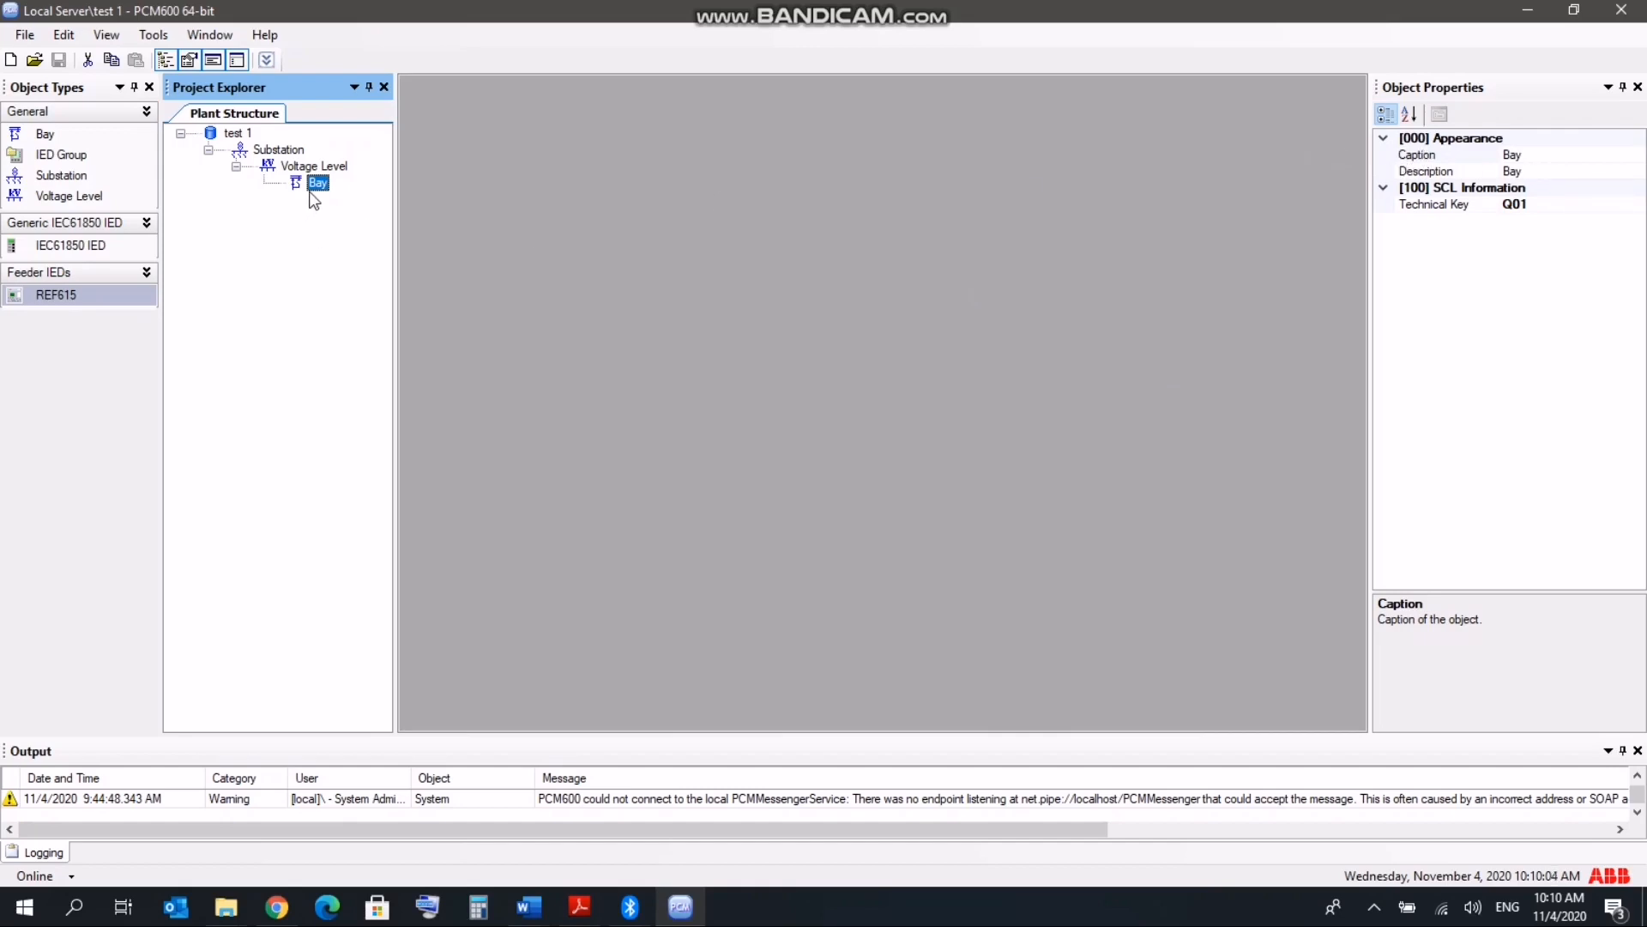
left_click(1531, 155)
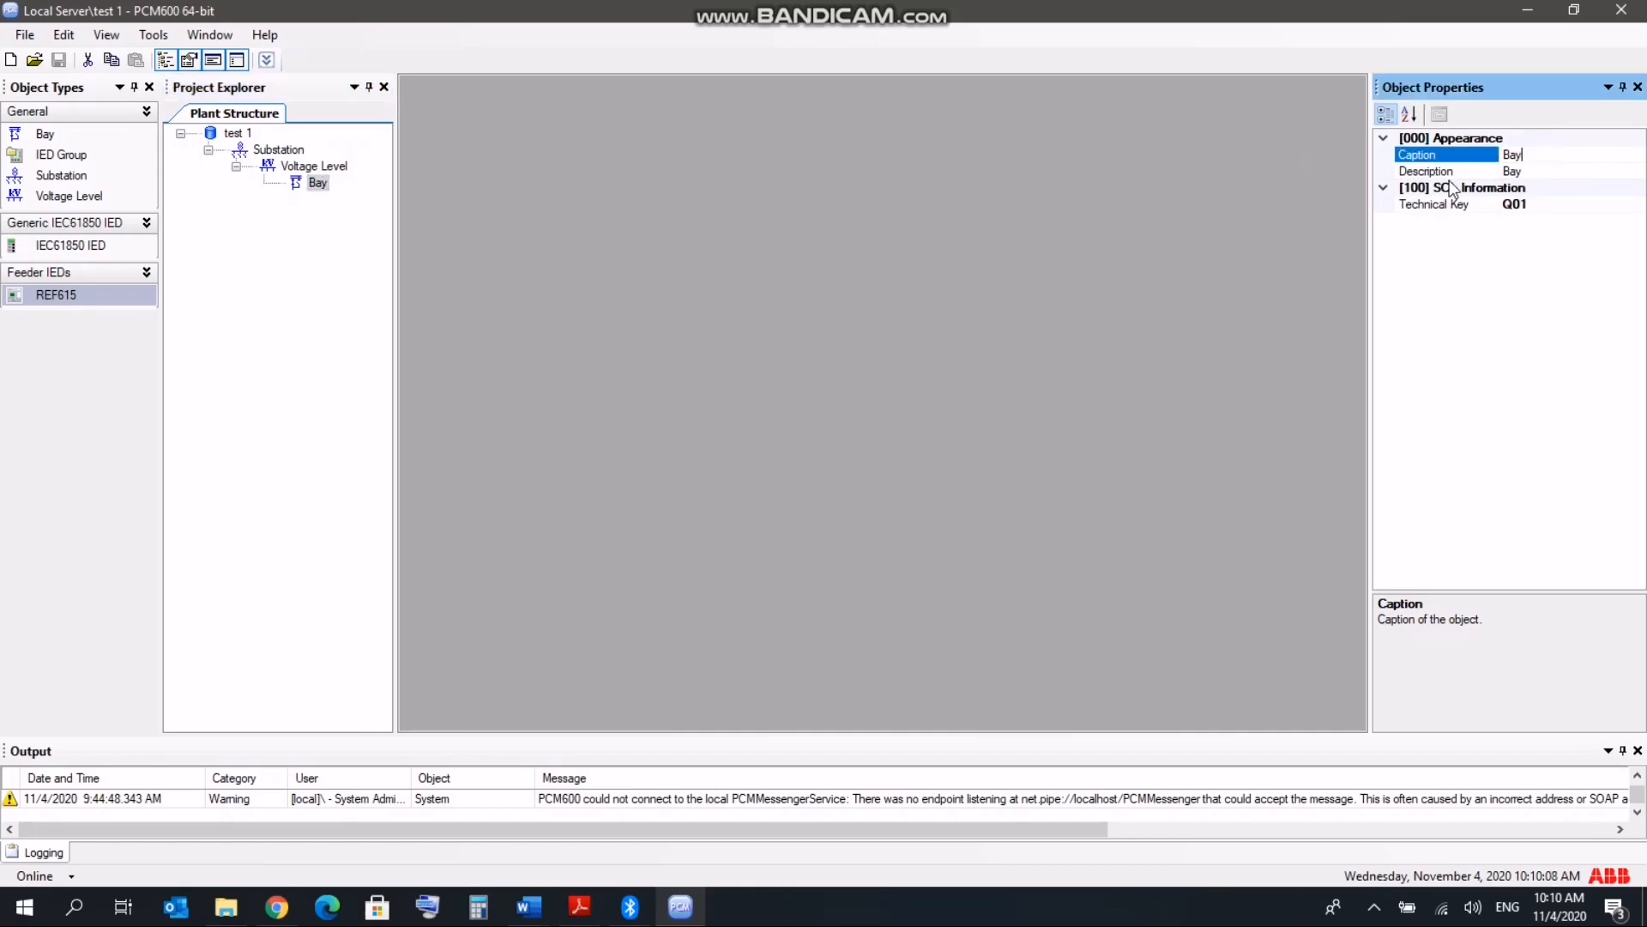
left_click(312, 165)
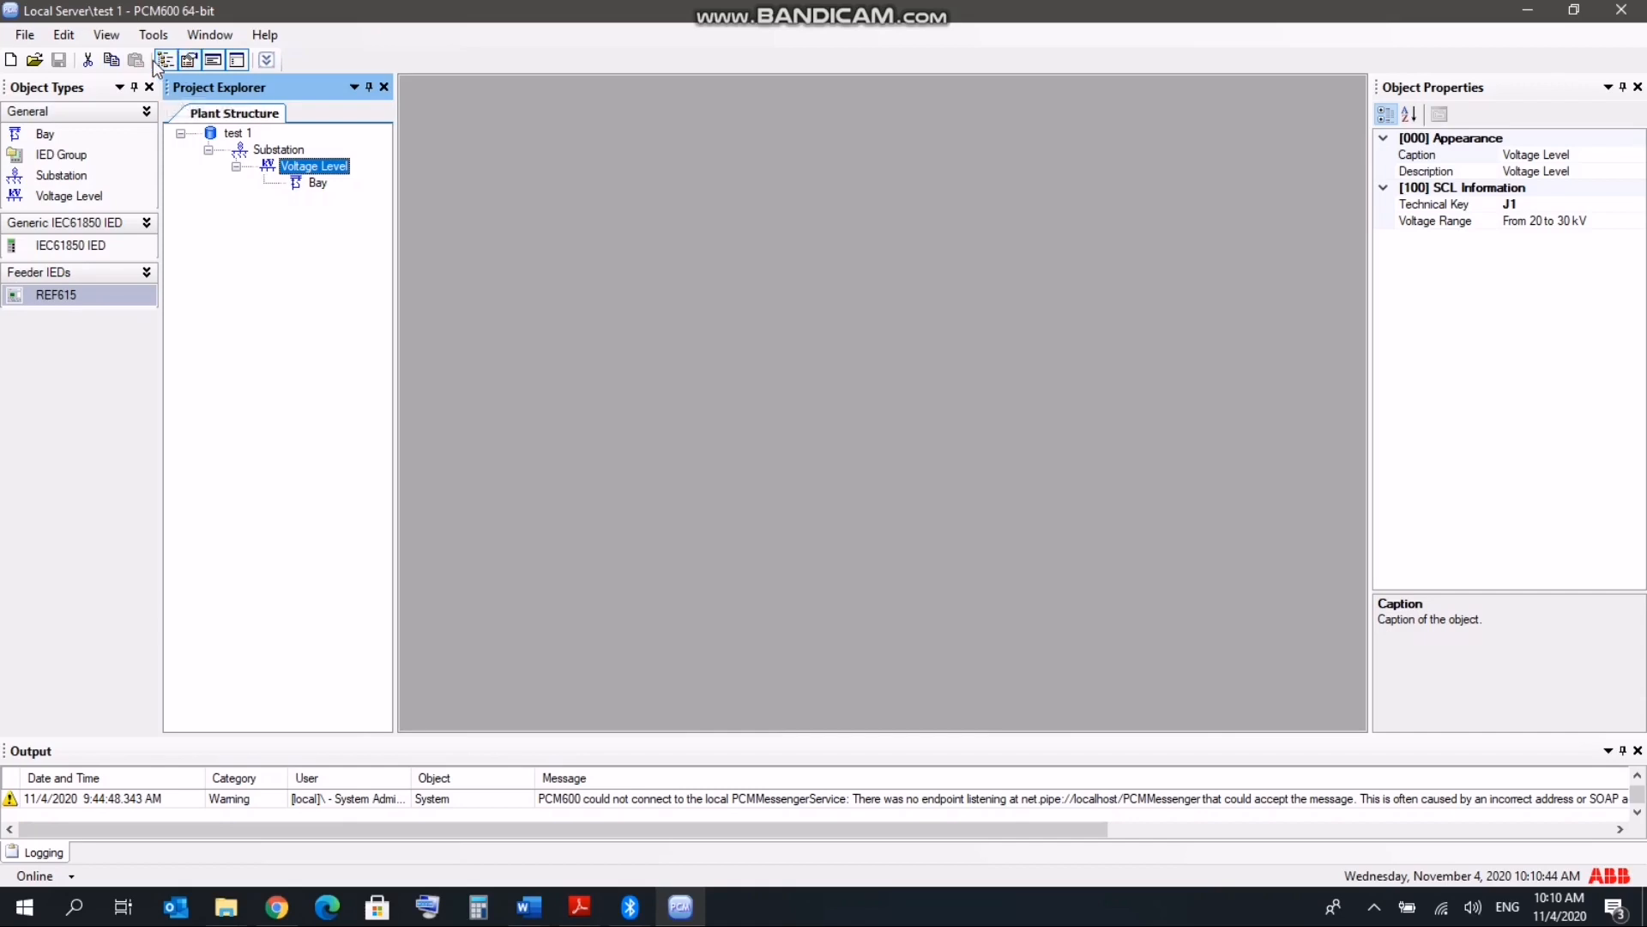
Step: Hide the Object Types window and show it again, and do the same with the Output window
left_click(241, 60)
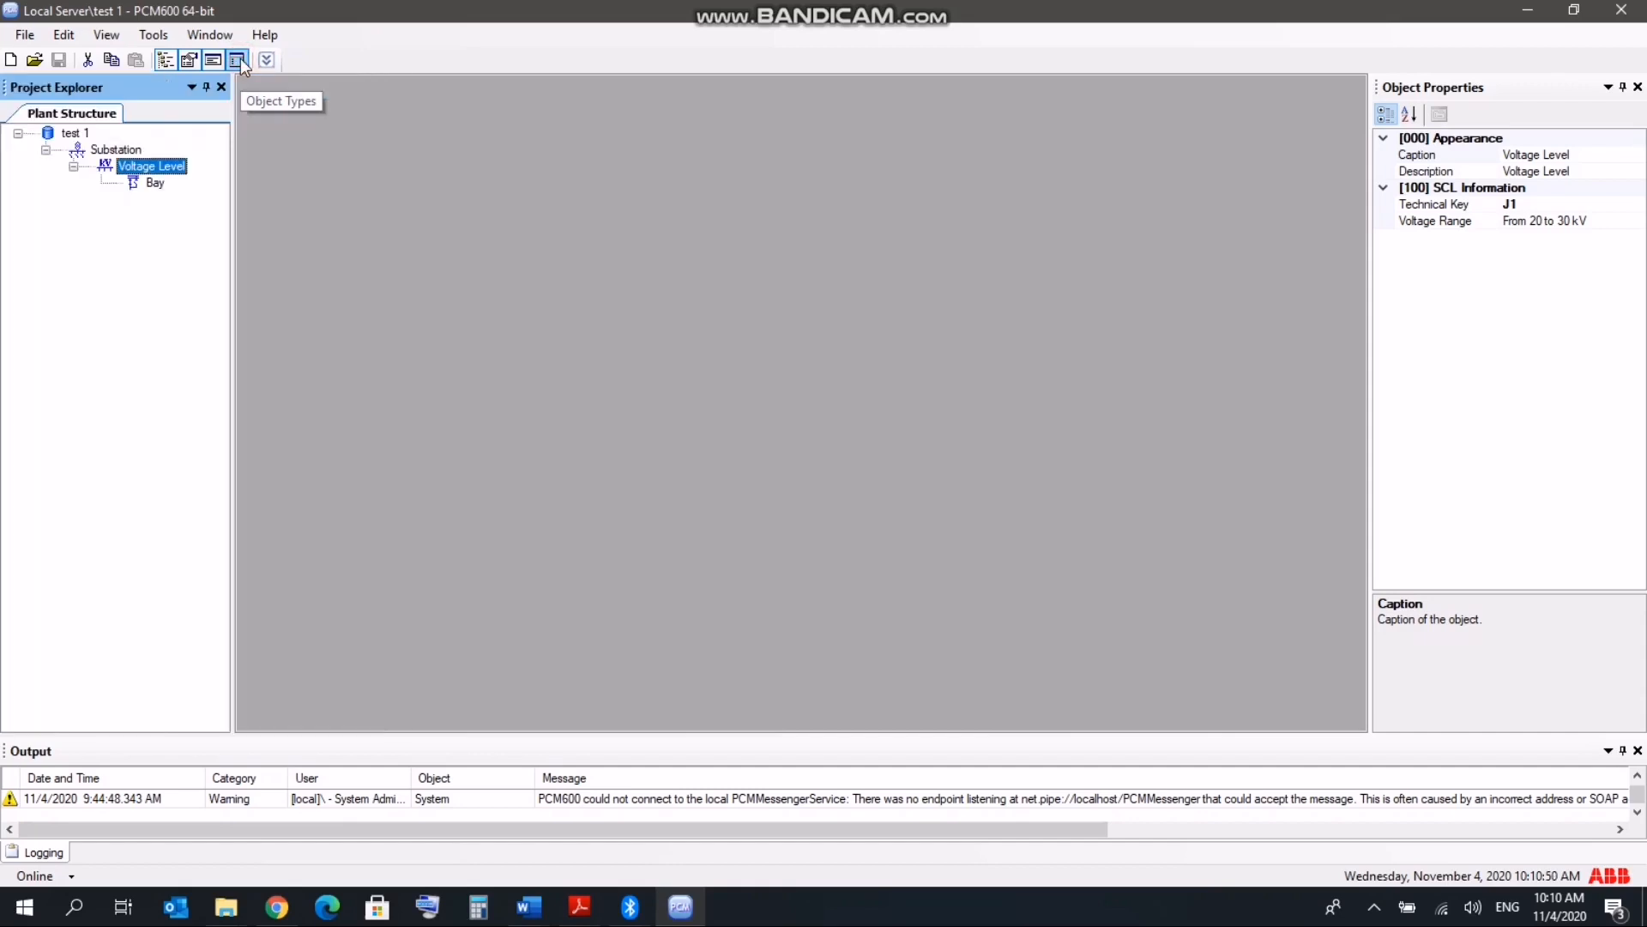
left_click(240, 60)
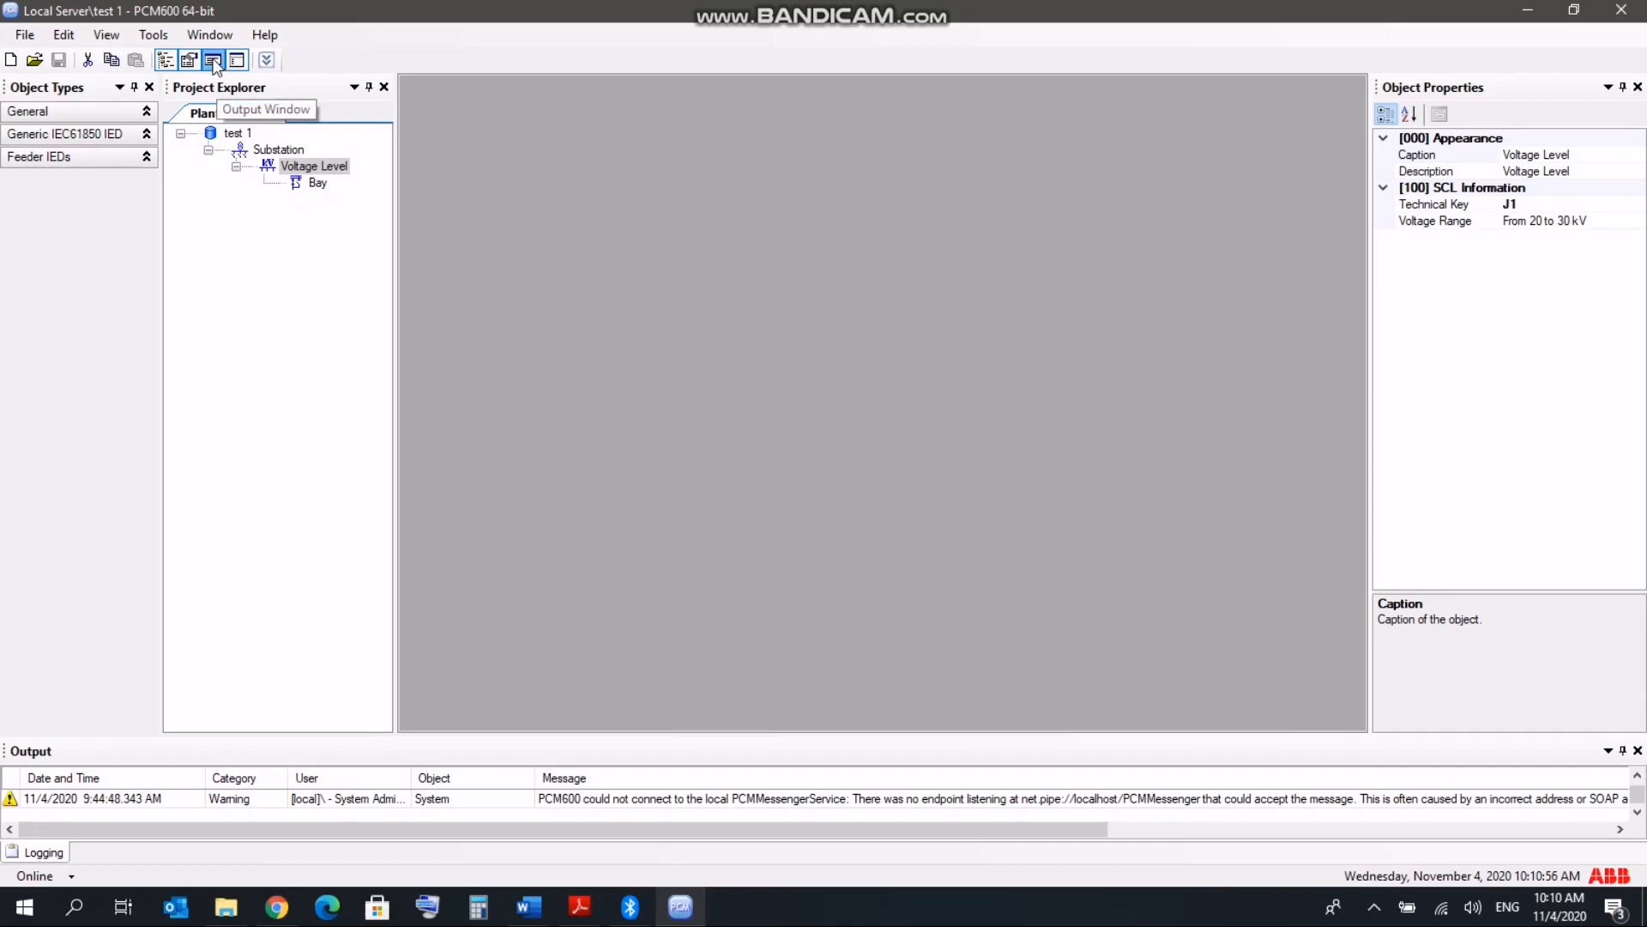
left_click(214, 62)
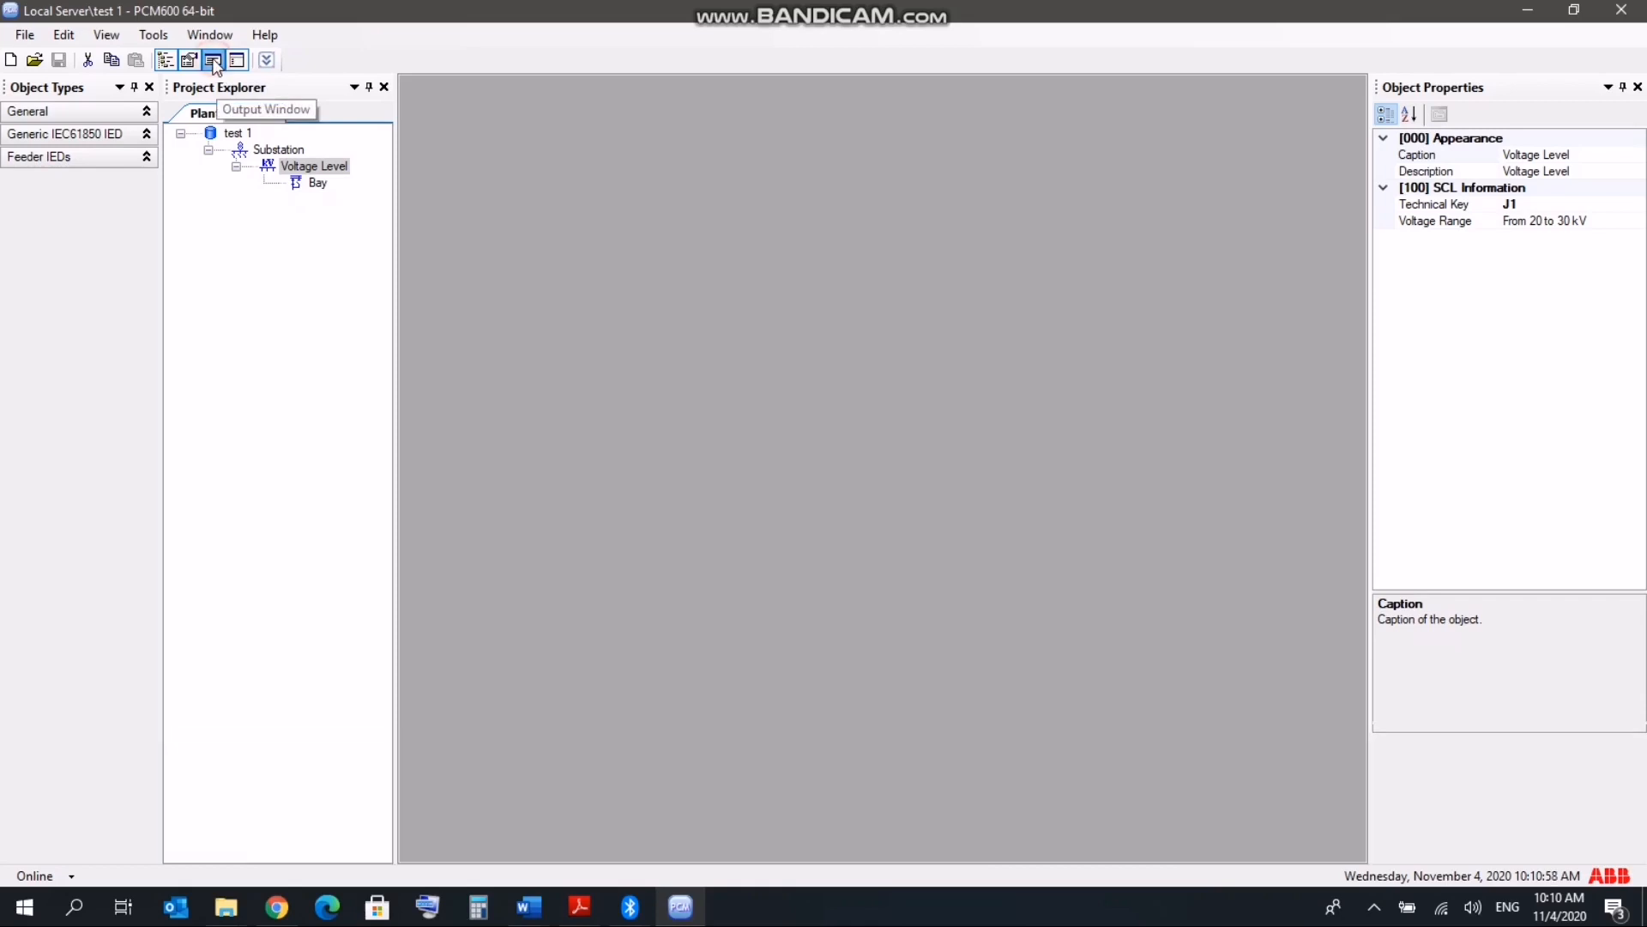
left_click(213, 62)
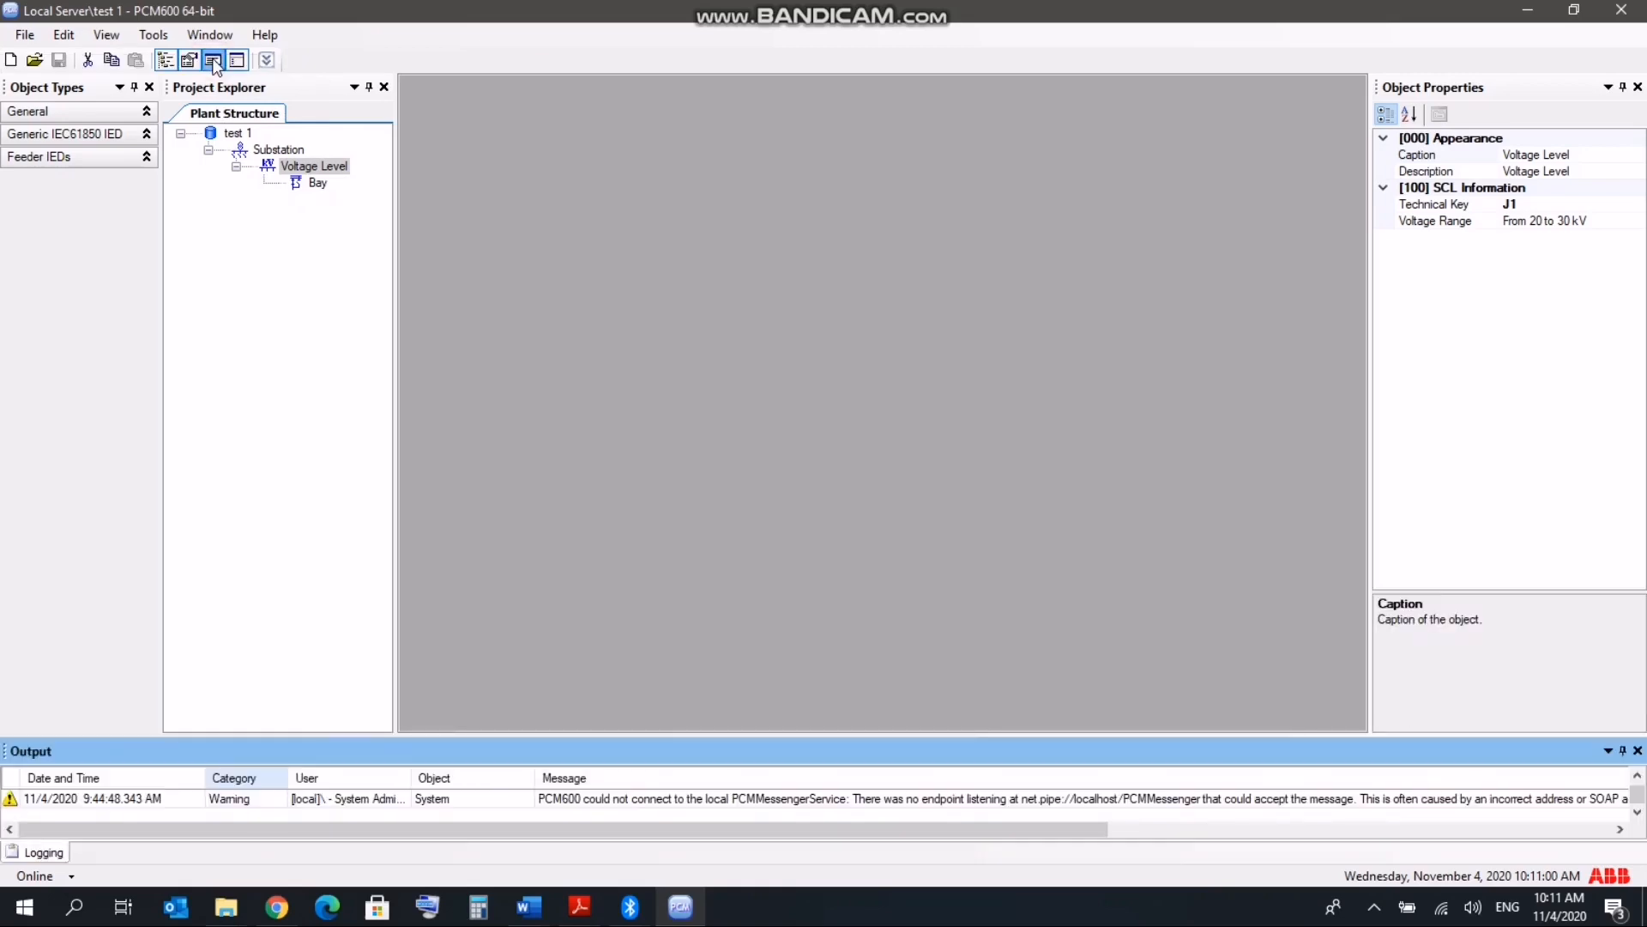